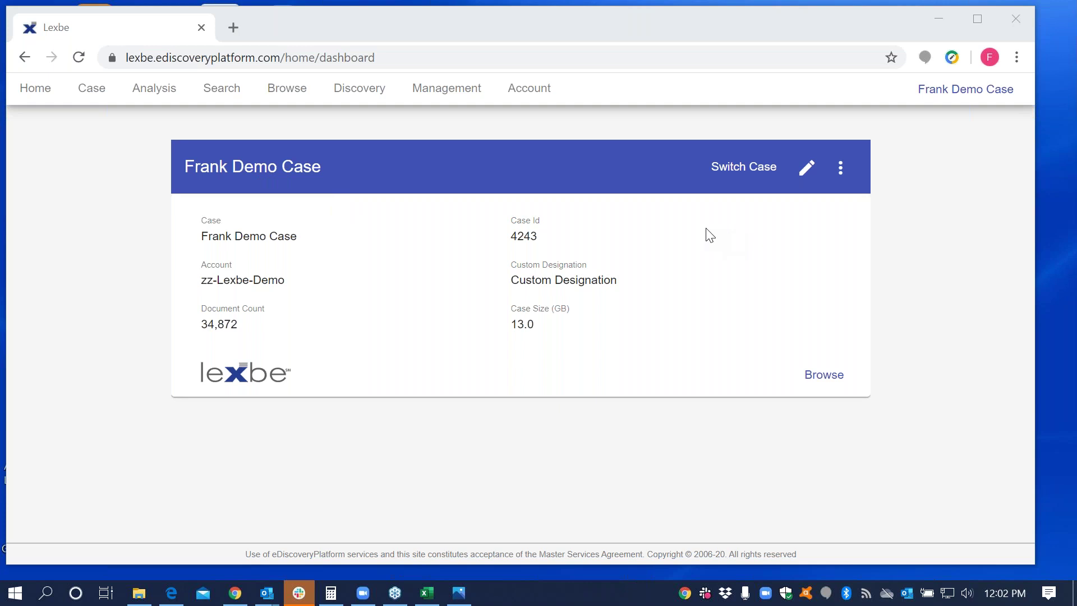
Step: View the list of available cases and reselect the current demo case in the zz-Lexbe-Demo account
click(738, 176)
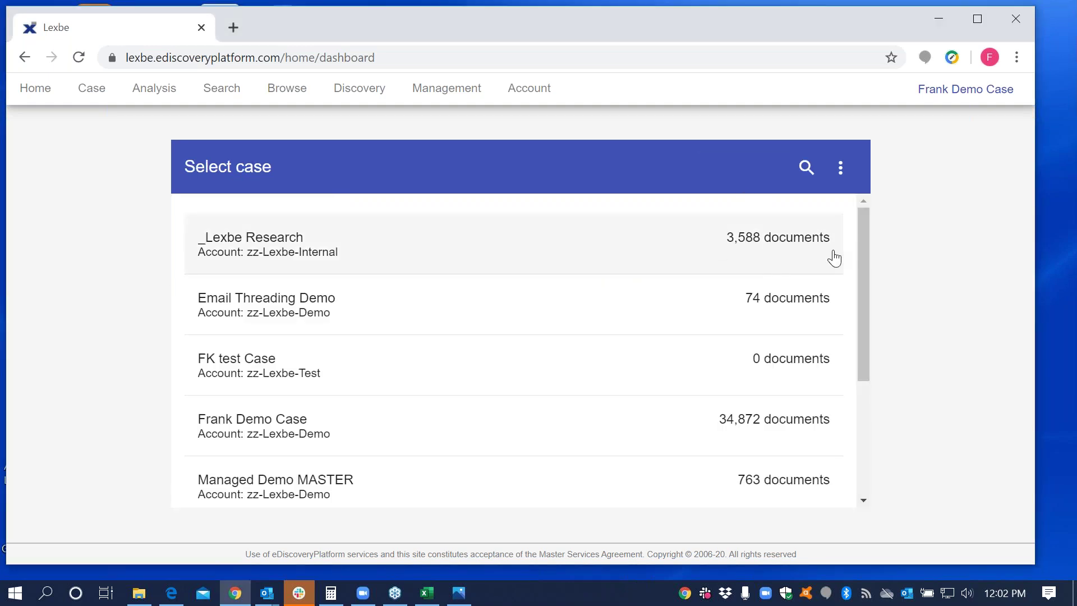
drag(864, 231, 867, 300)
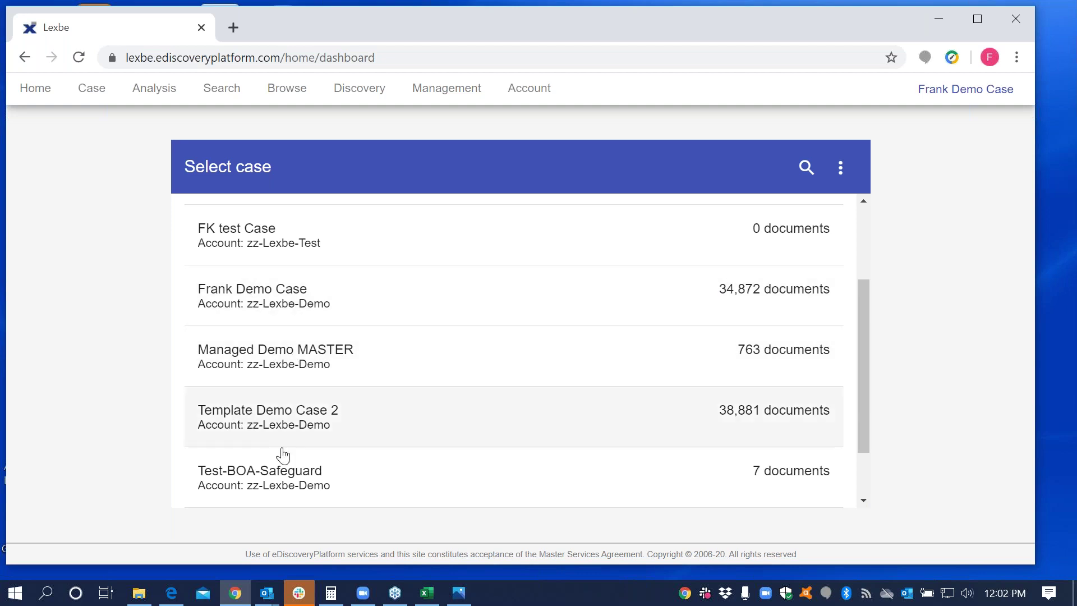
click(265, 313)
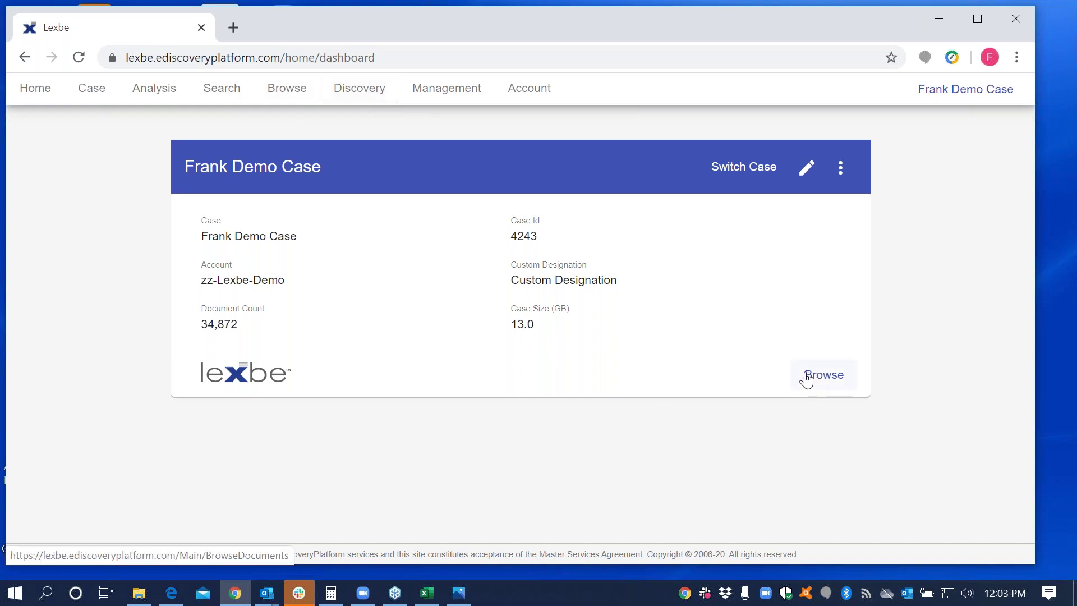
Step: Open the case's Ingestion page and review the upload batch columns through to Date
click(842, 176)
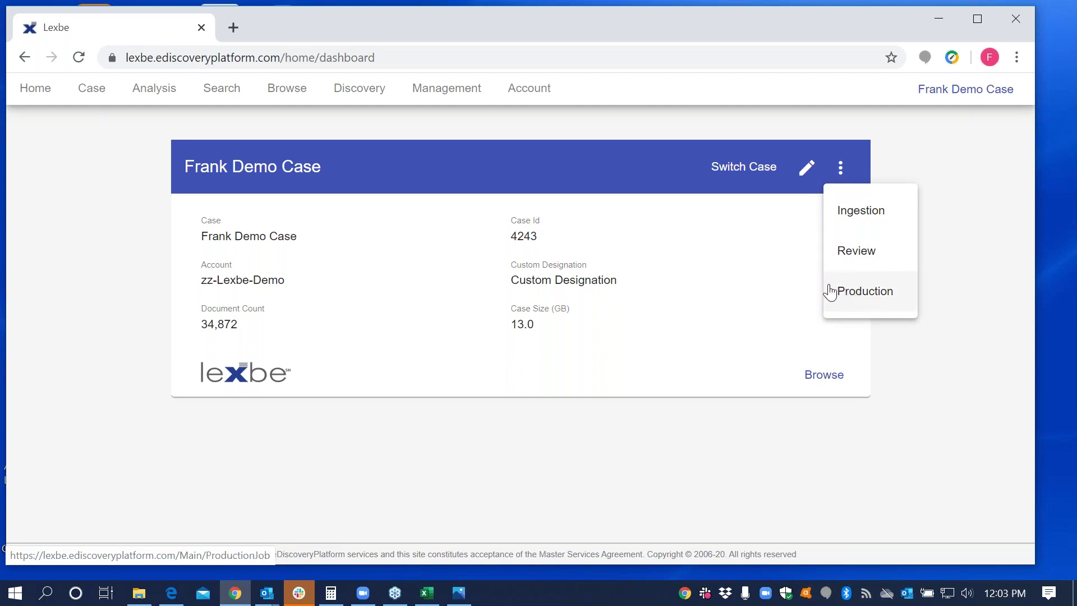
click(861, 212)
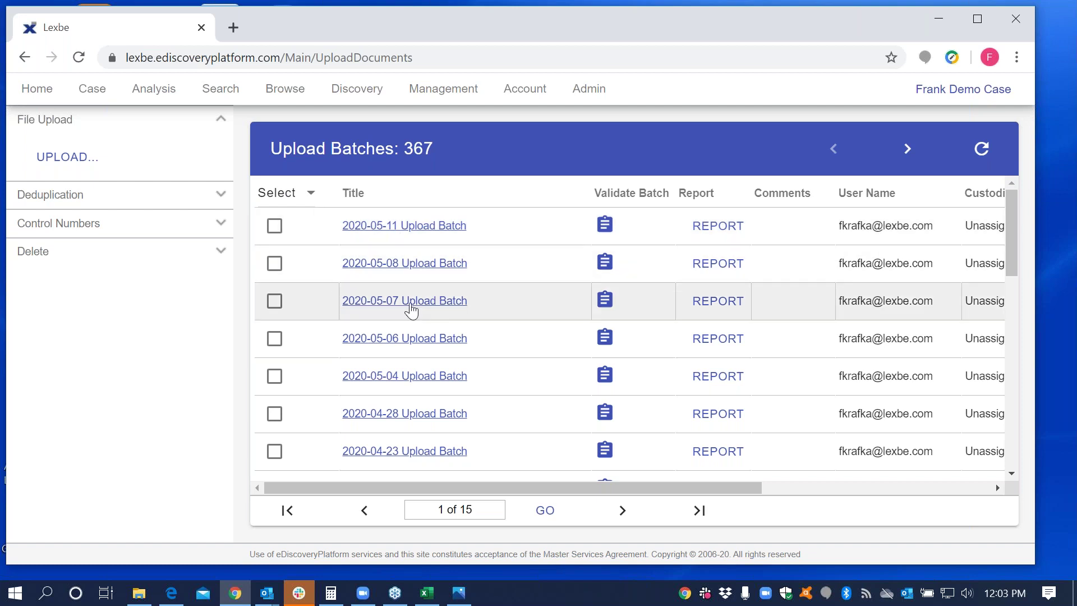
drag(408, 488, 680, 509)
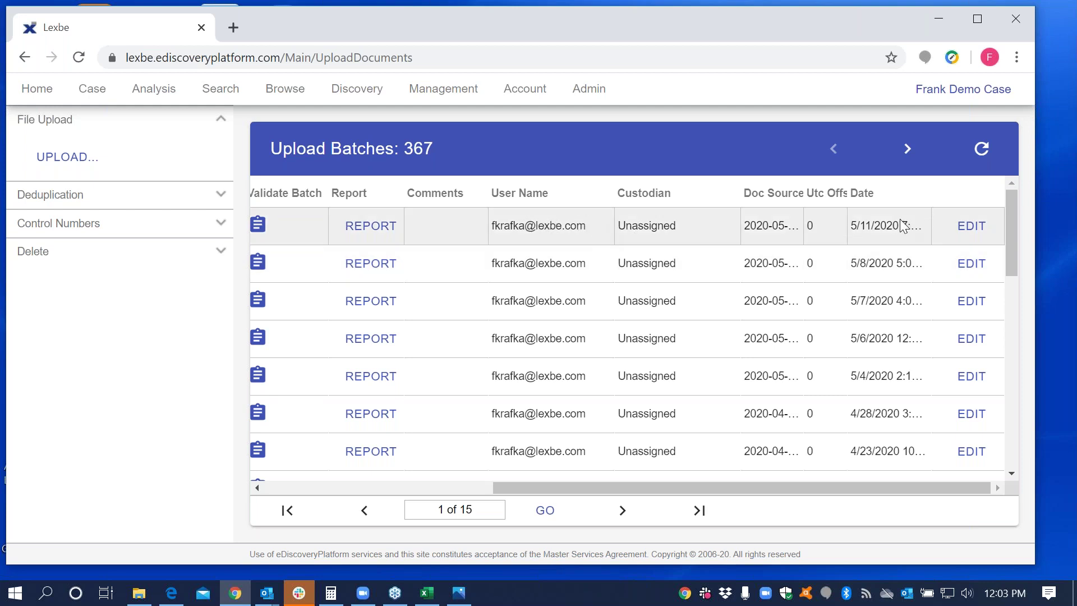
drag(837, 487, 461, 474)
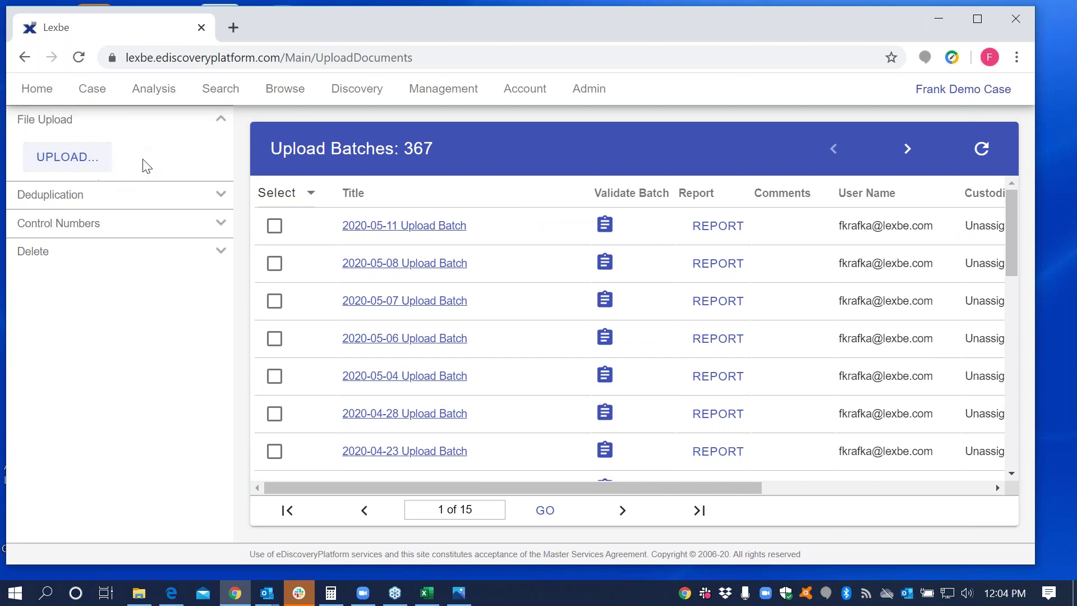
Step: Start a new upload batch, view the custodian choices, and continue to file selection with the default batch settings
click(71, 162)
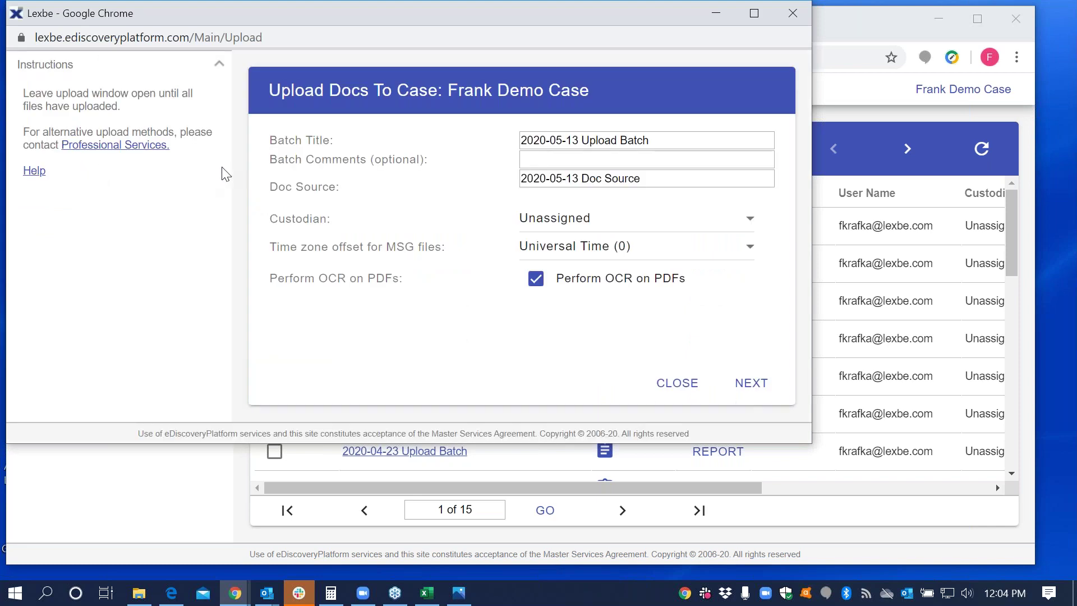
drag(662, 141, 499, 139)
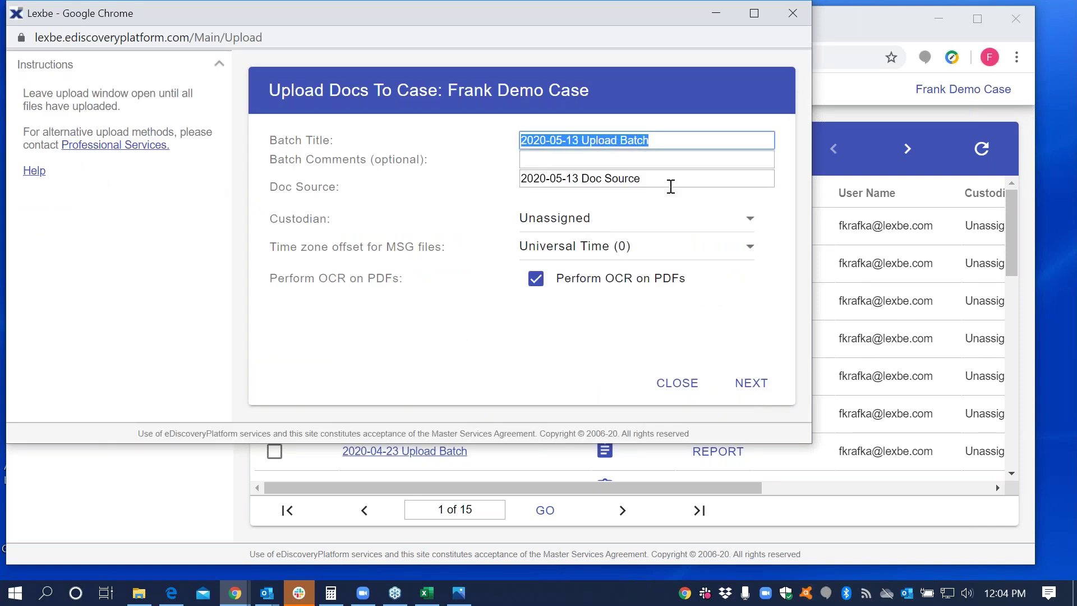
click(752, 229)
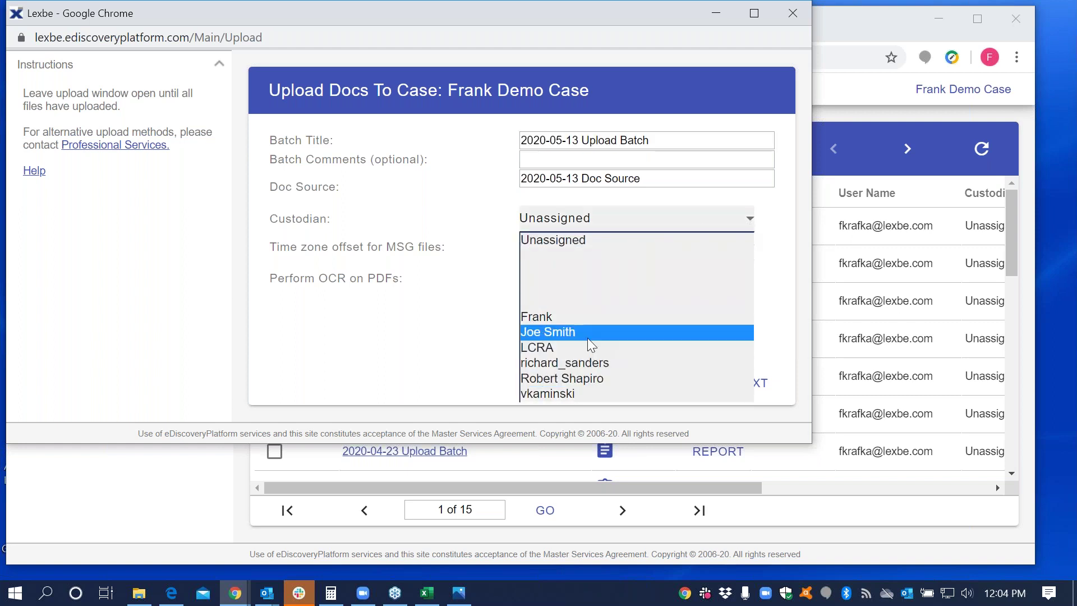
click(784, 239)
click(754, 386)
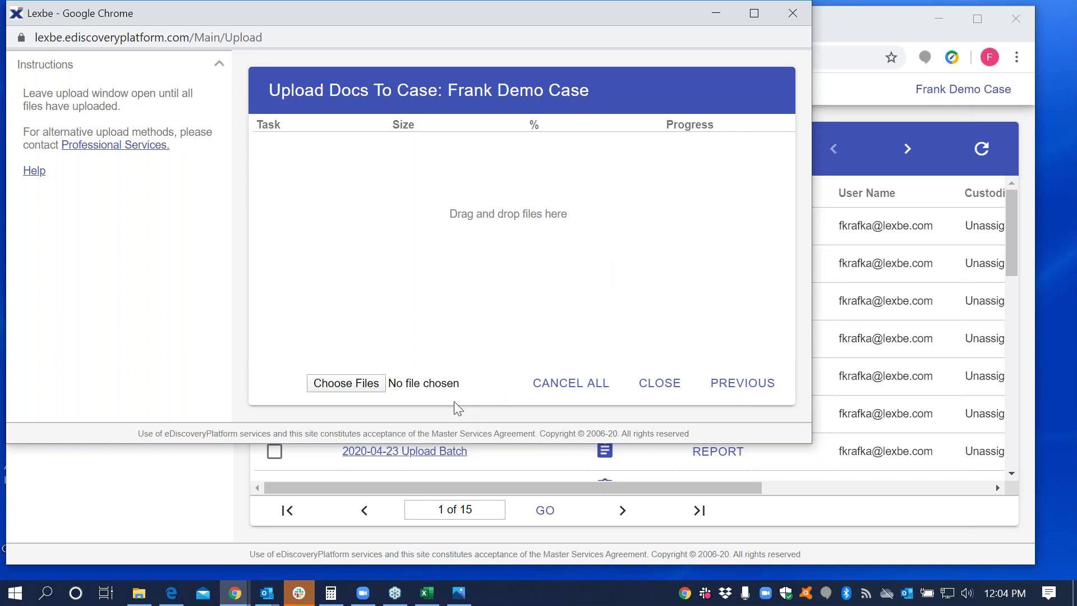
Step: View the file chooser without picking anything, then upload files into the drop area and close the upload window
click(346, 383)
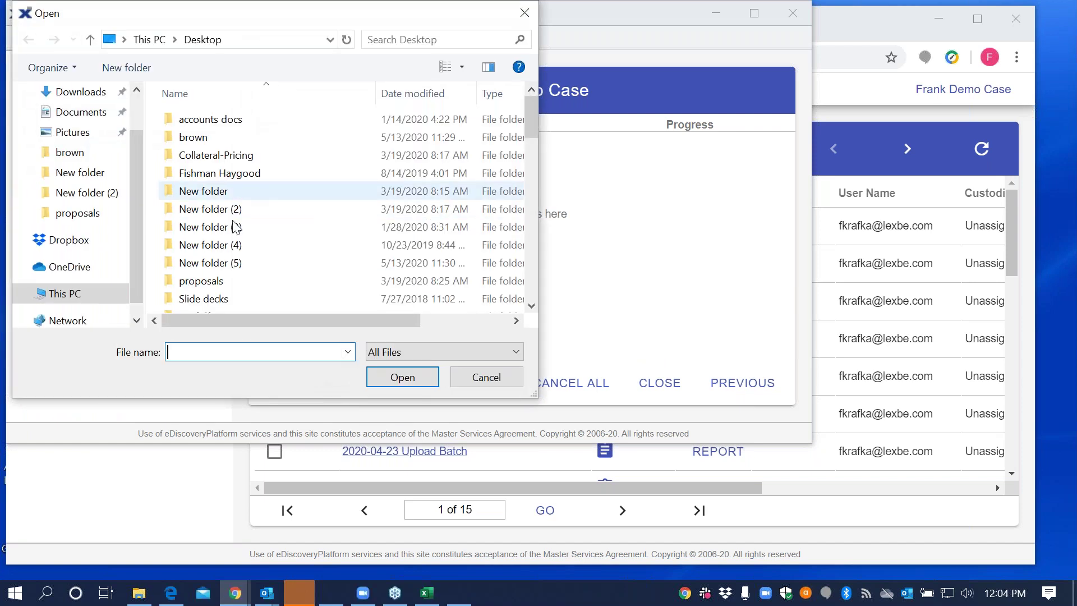
click(525, 14)
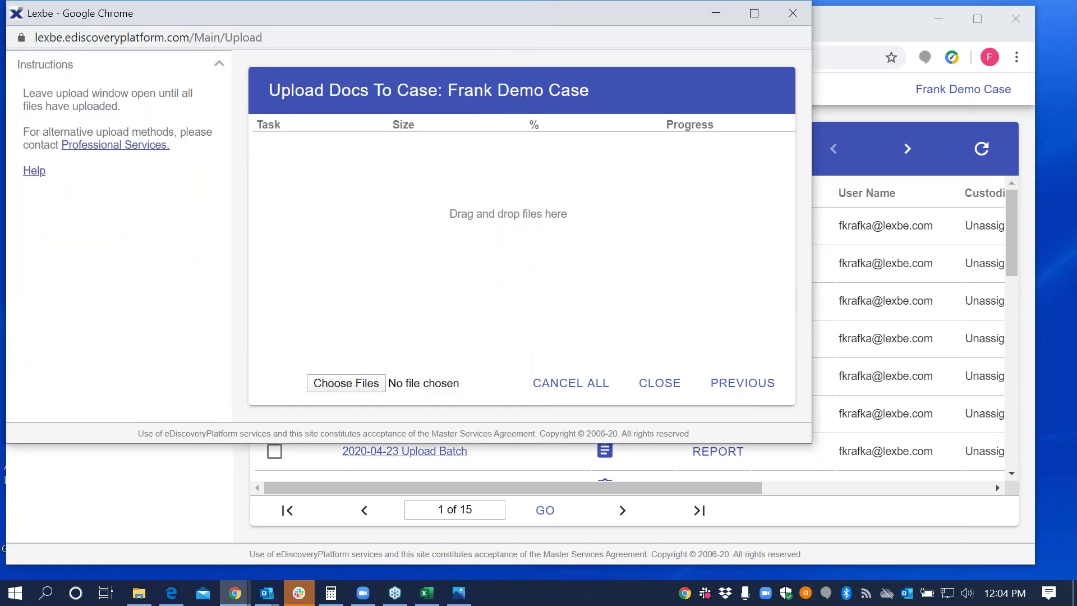
drag(685, 295, 311, 192)
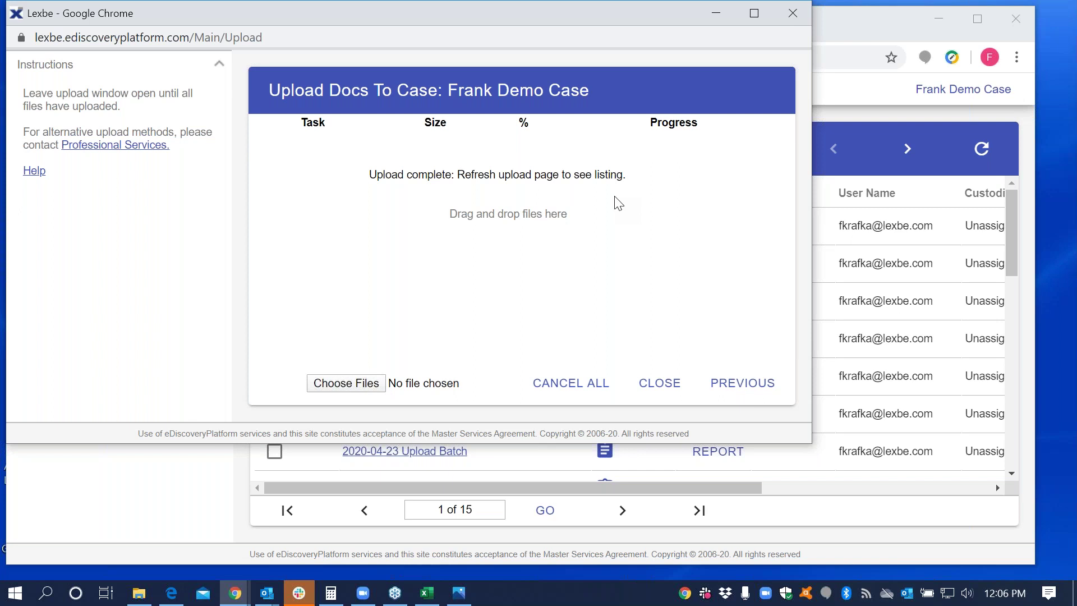
click(793, 14)
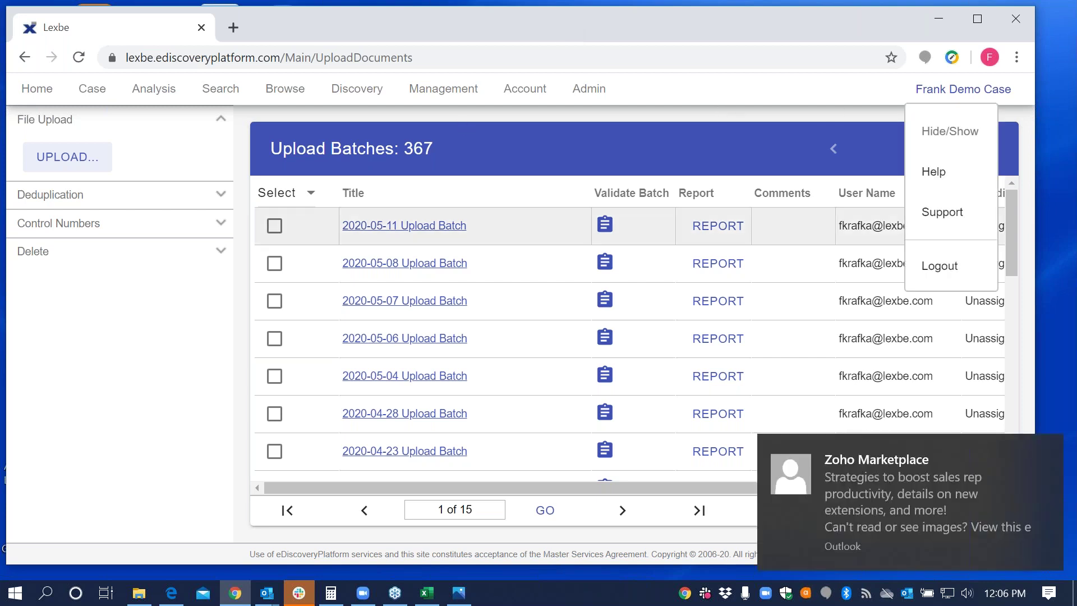
Step: Dismiss the email notifications and open the case's document Browse page
click(1047, 449)
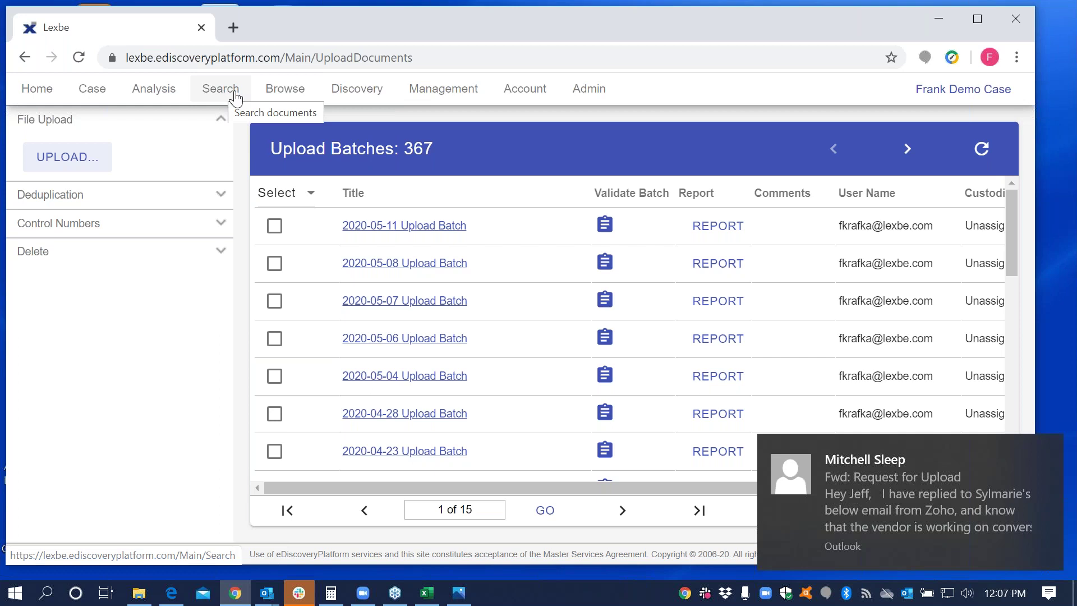
click(1049, 449)
click(266, 94)
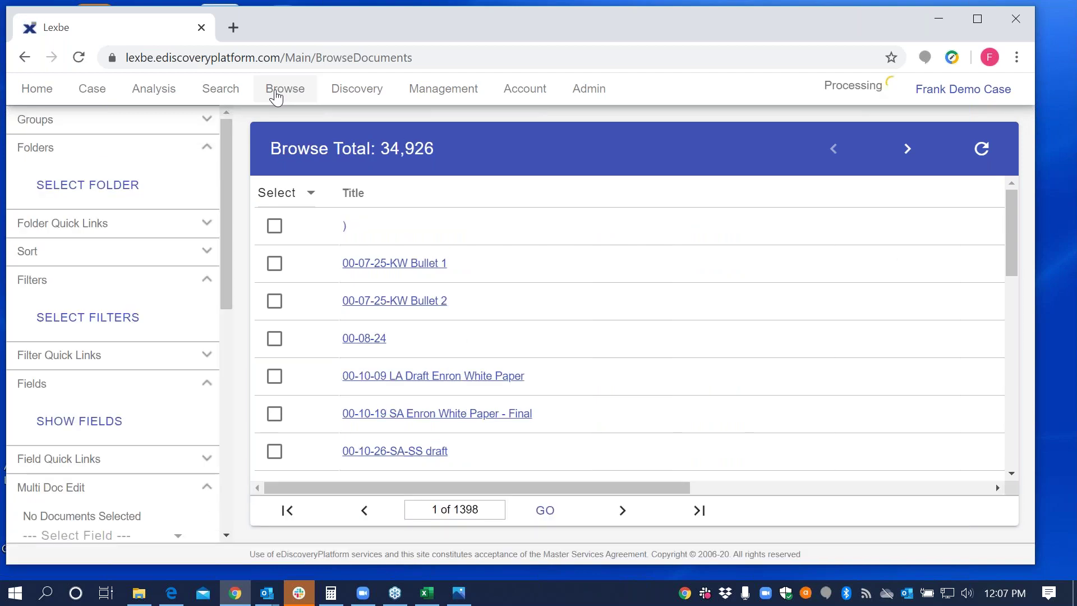
Step: Examine the available document filters, including the Dynamic Coding section, and leave without applying any
mouse_move(230, 173)
mouse_down()
mouse_move(235, 238)
mouse_move(234, 166)
mouse_up()
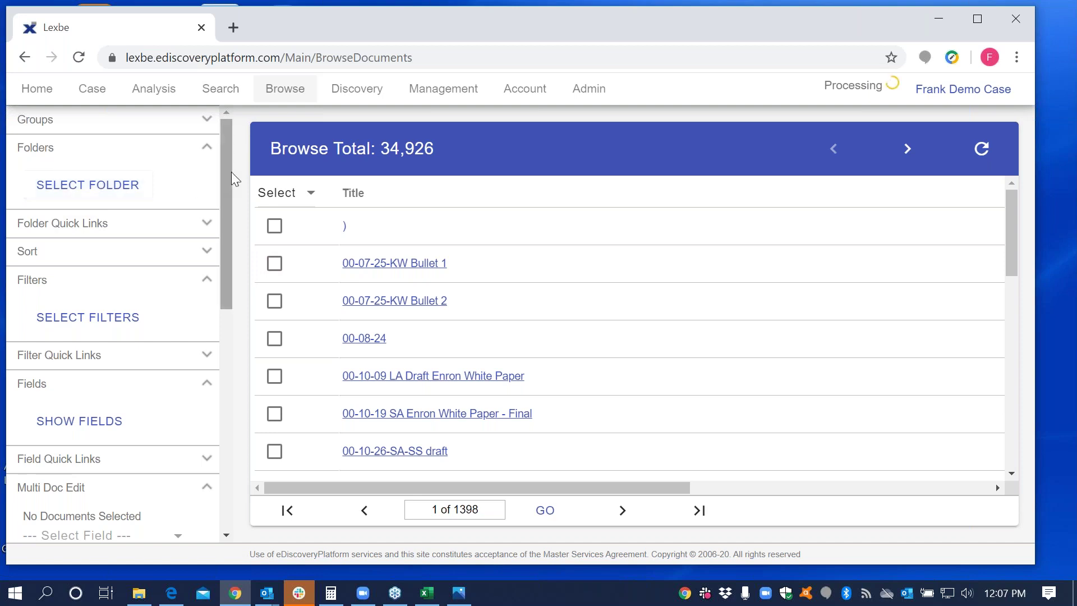
scroll(223, 185, down, 2)
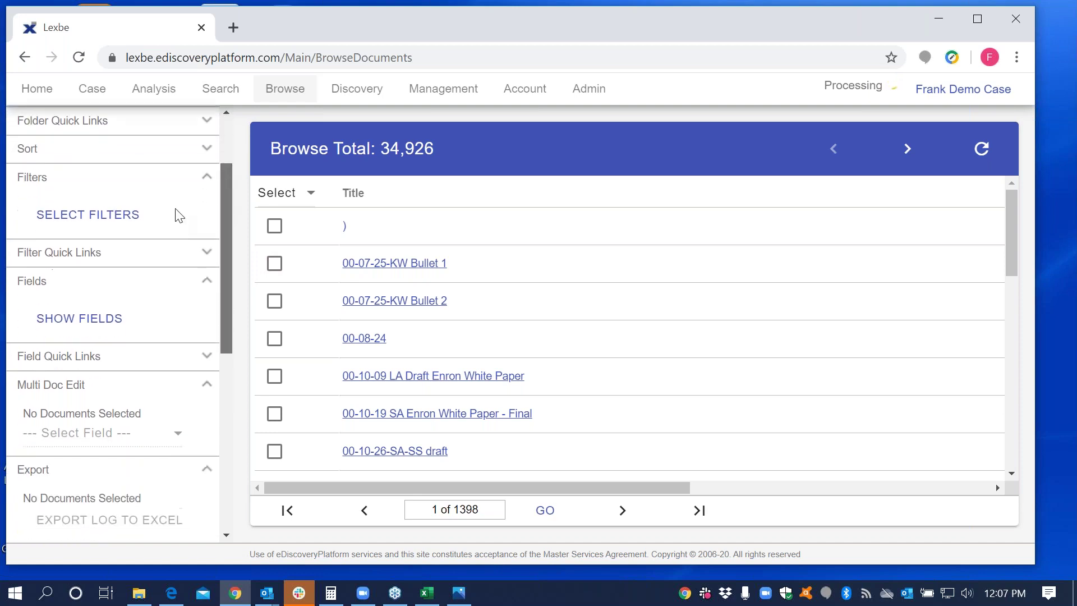
click(77, 223)
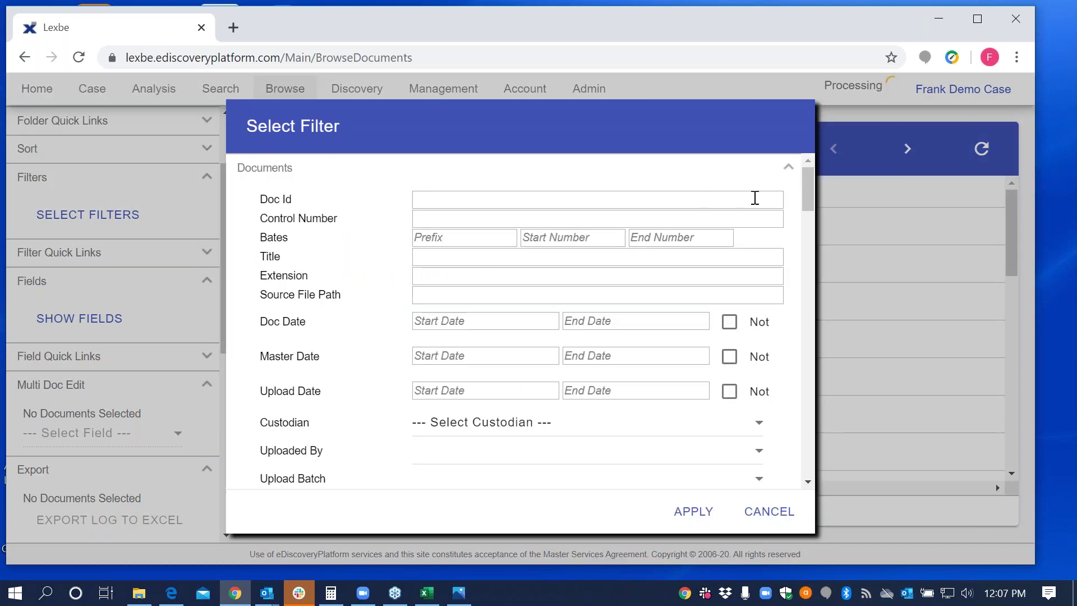
drag(806, 192, 812, 386)
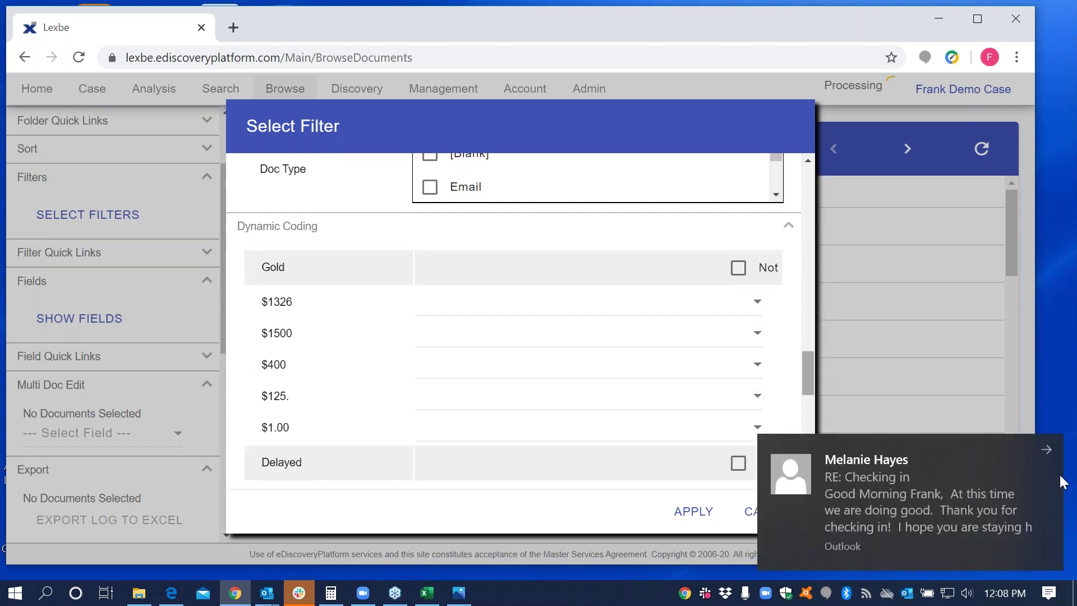
click(1049, 447)
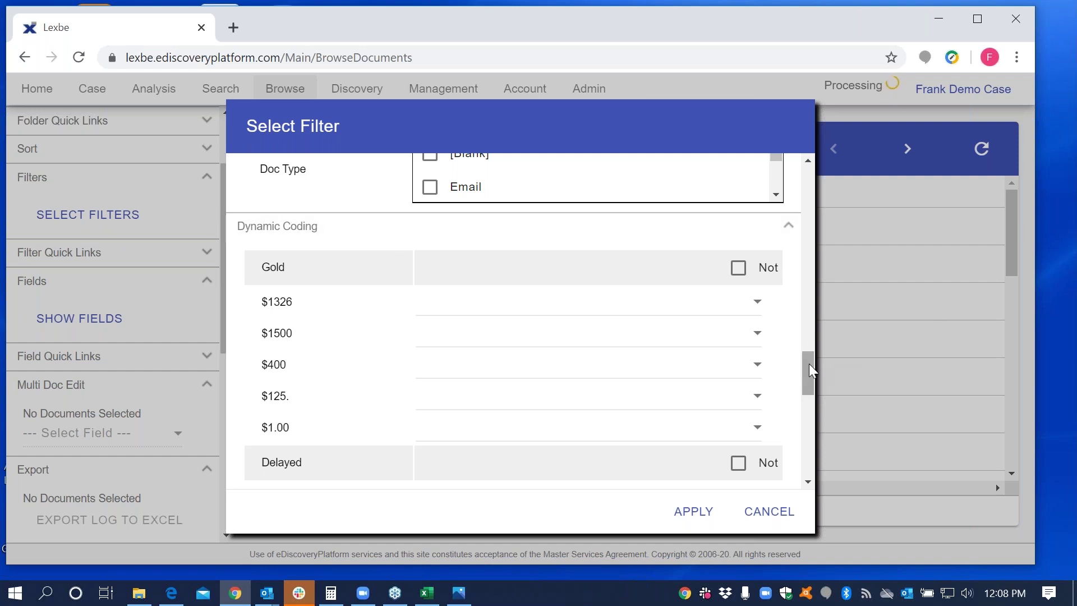
drag(806, 365, 809, 400)
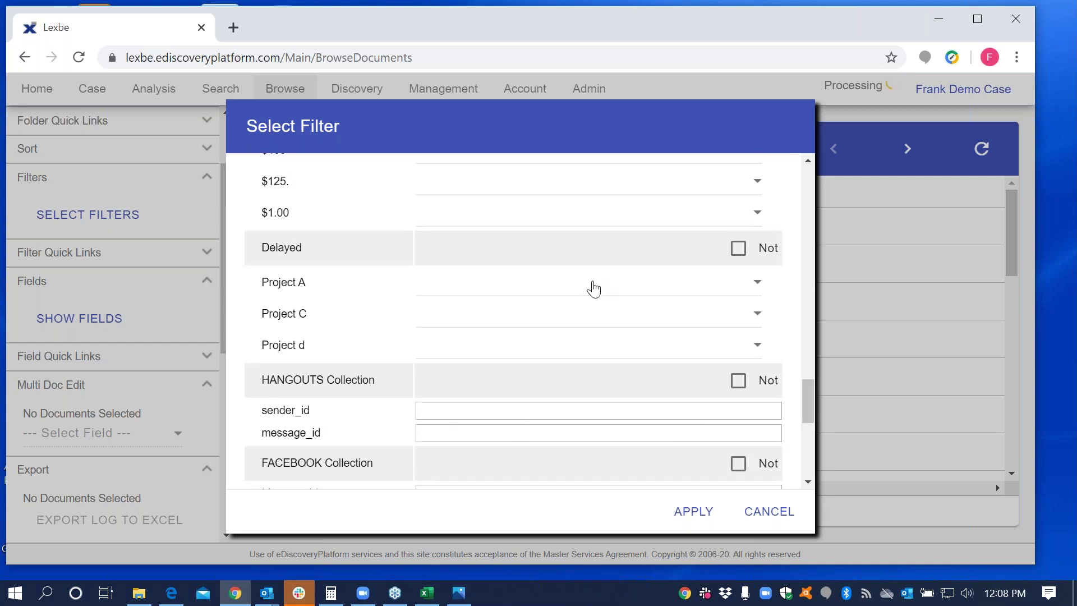
click(768, 510)
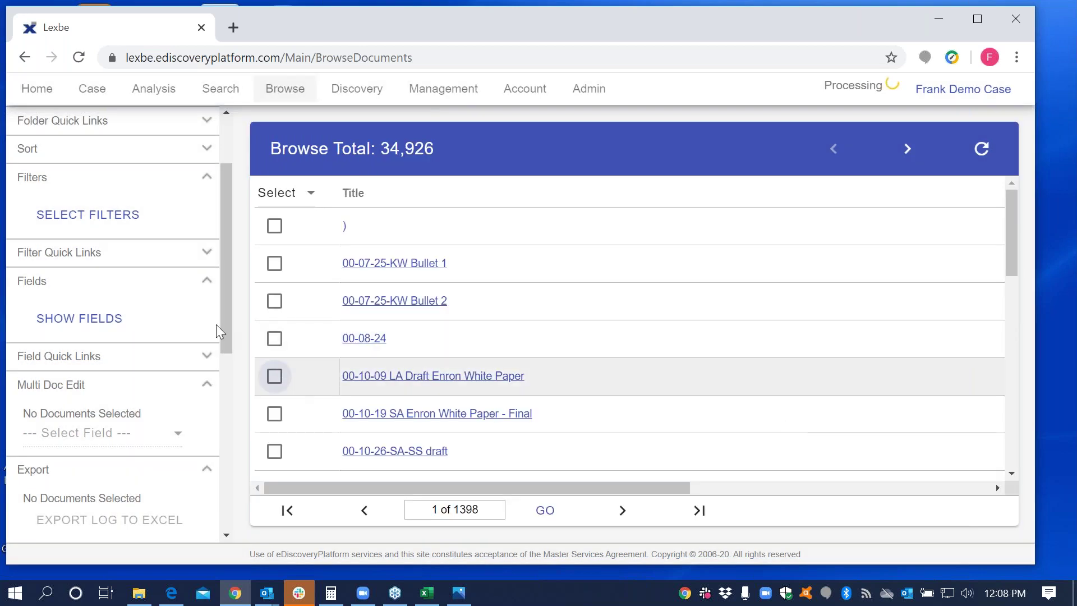
Step: Hide the Pages, eye-marker and Bates fields in the document list and check the remaining columns
drag(222, 285, 223, 320)
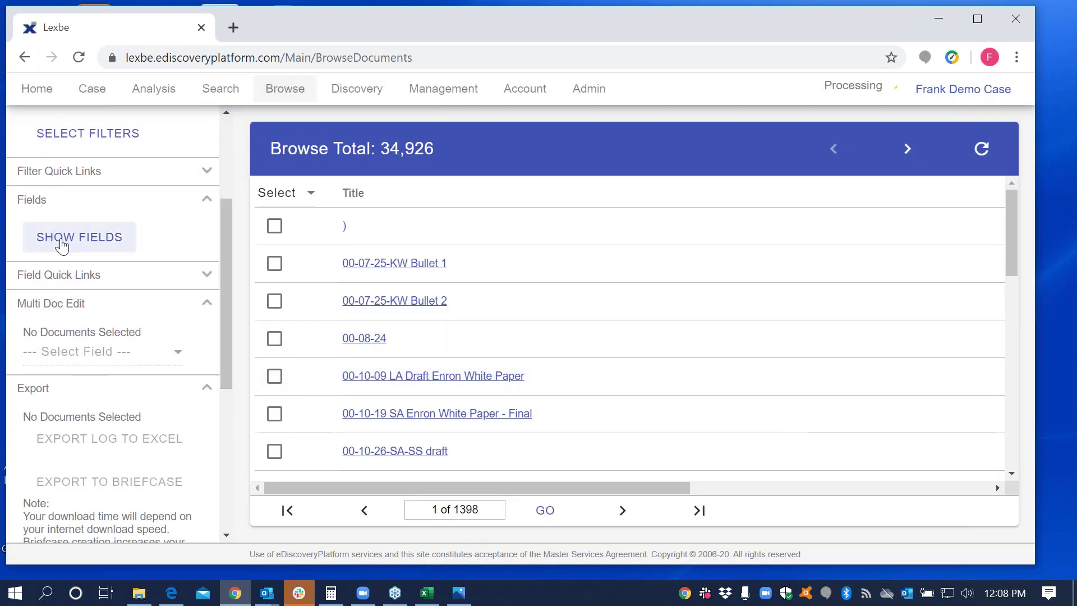
drag(445, 484, 712, 488)
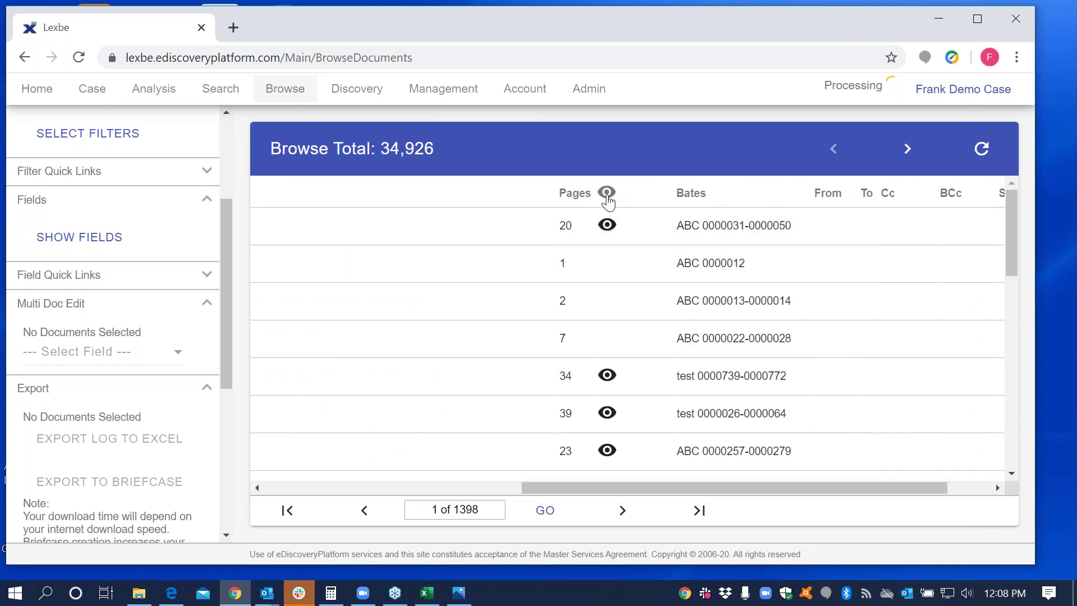
drag(719, 483, 565, 486)
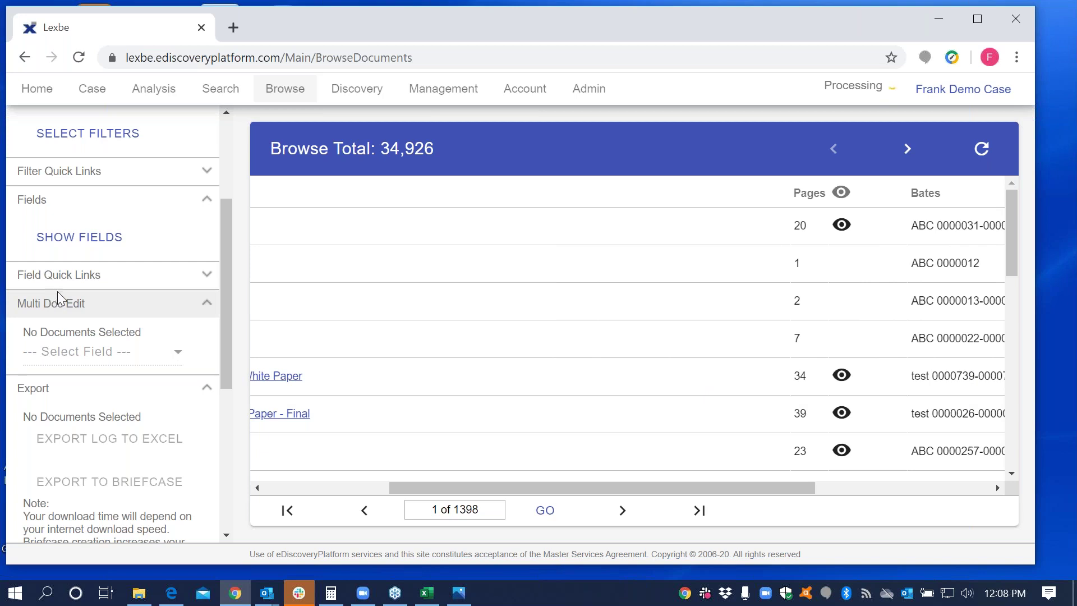
click(76, 241)
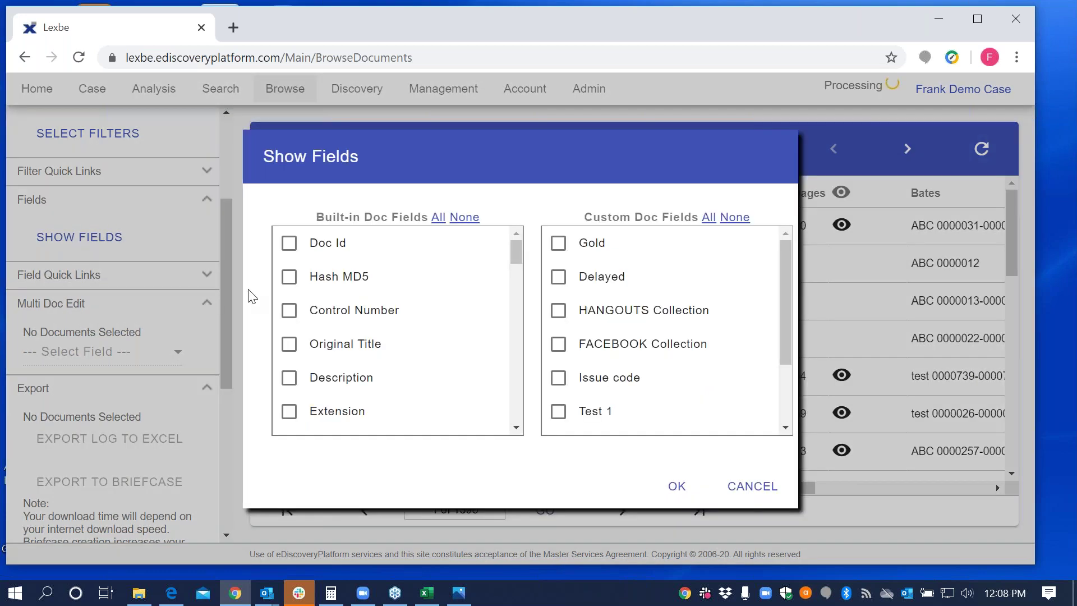
drag(517, 254, 523, 334)
click(289, 311)
click(289, 298)
click(289, 400)
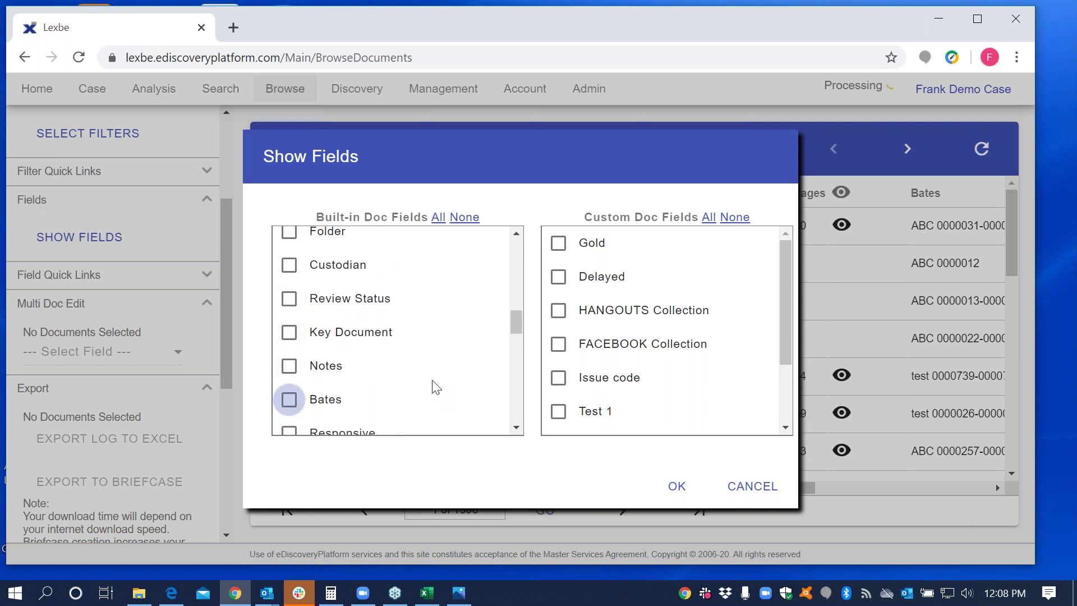
click(673, 488)
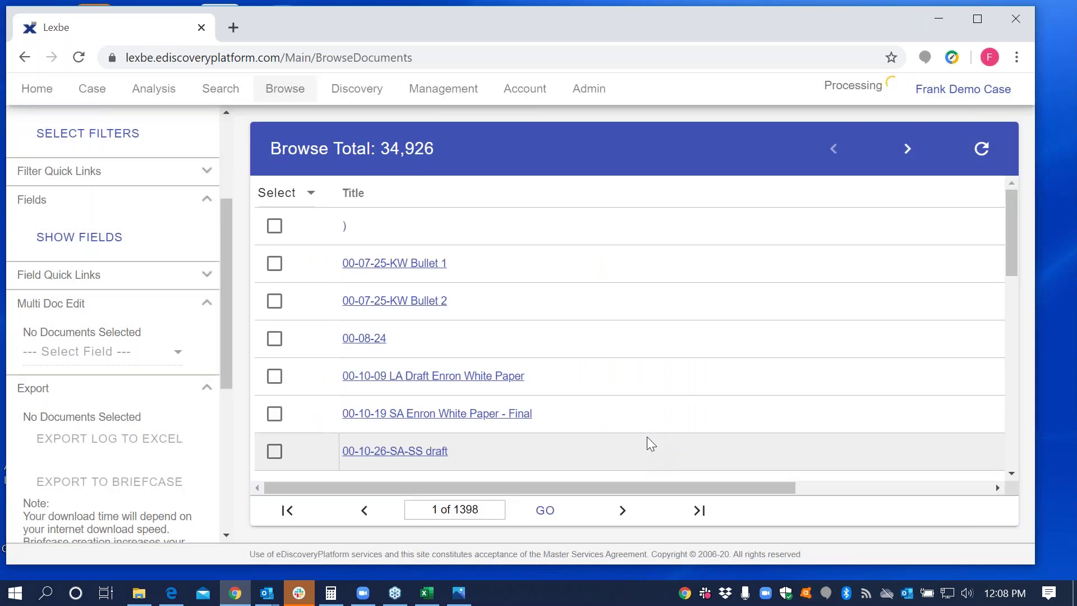
drag(592, 488, 839, 464)
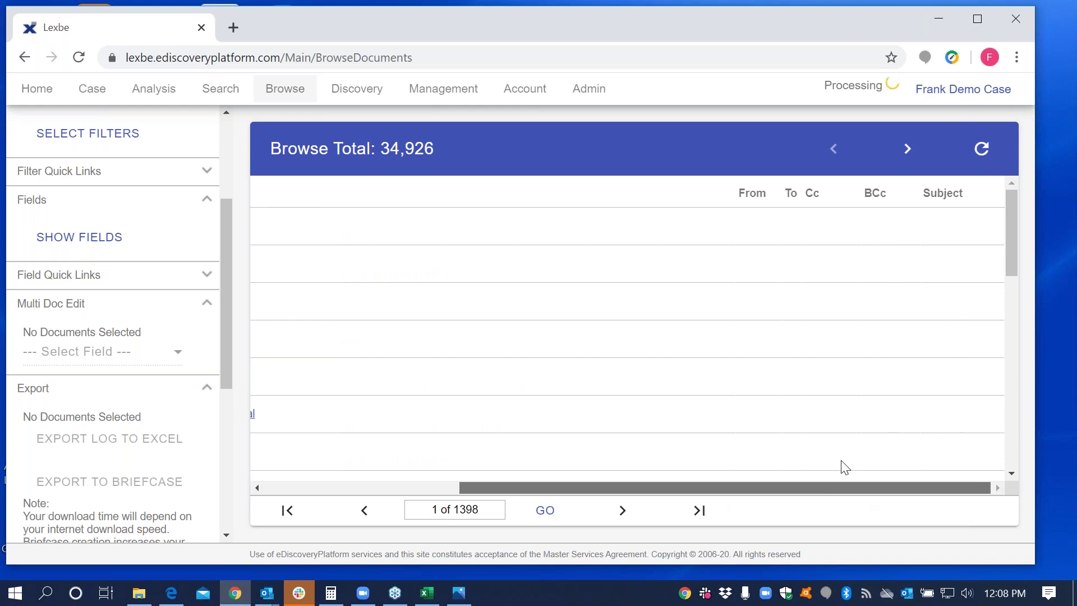
drag(678, 489, 425, 503)
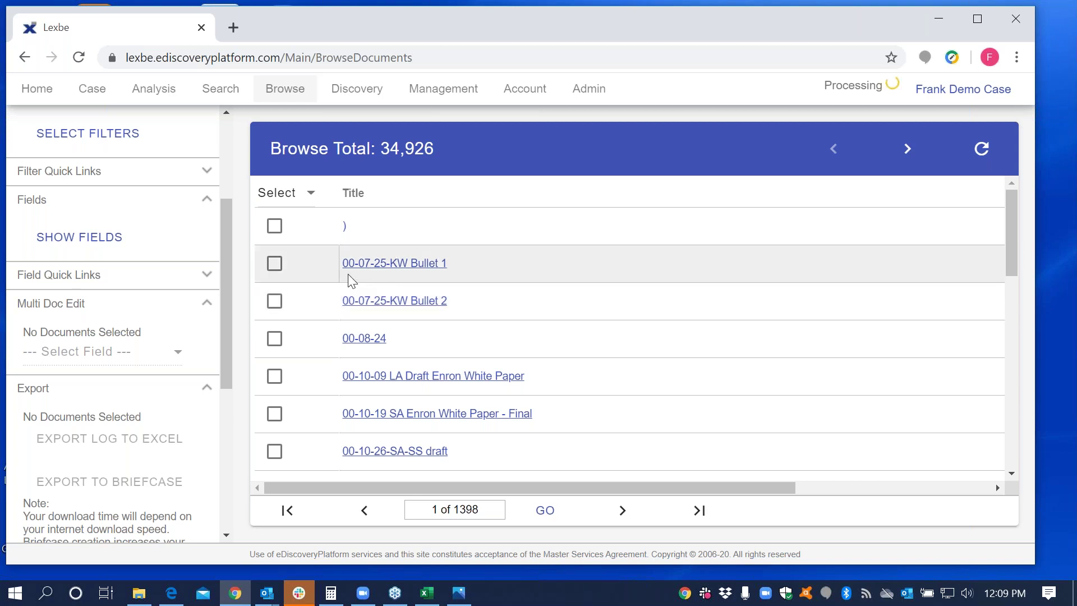
Step: Review the Export and Productions options for the documents and expand the Review Sets section
drag(227, 286, 236, 366)
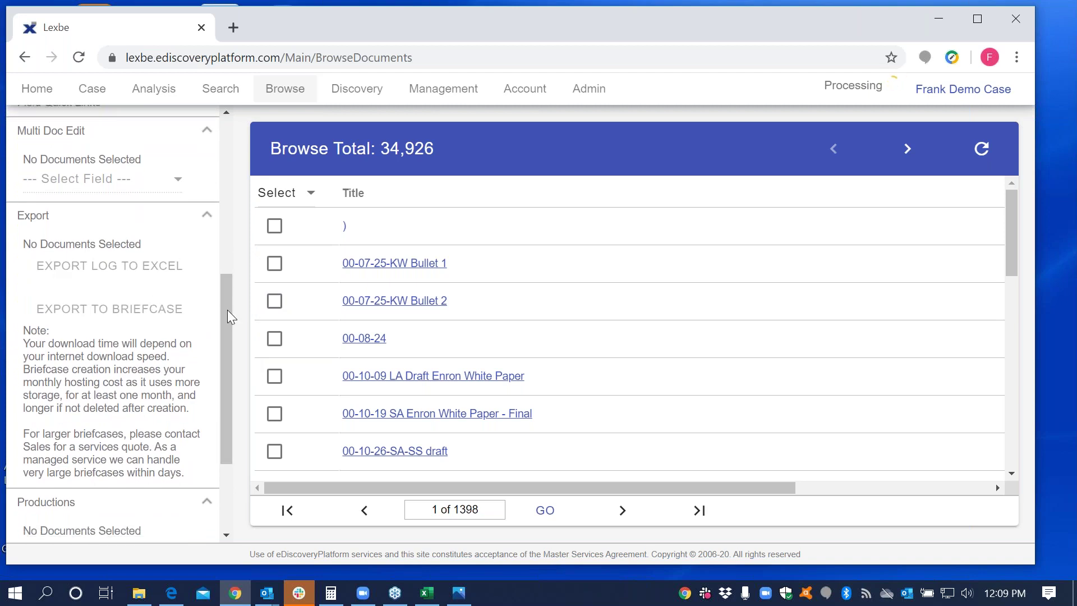
drag(227, 307, 227, 371)
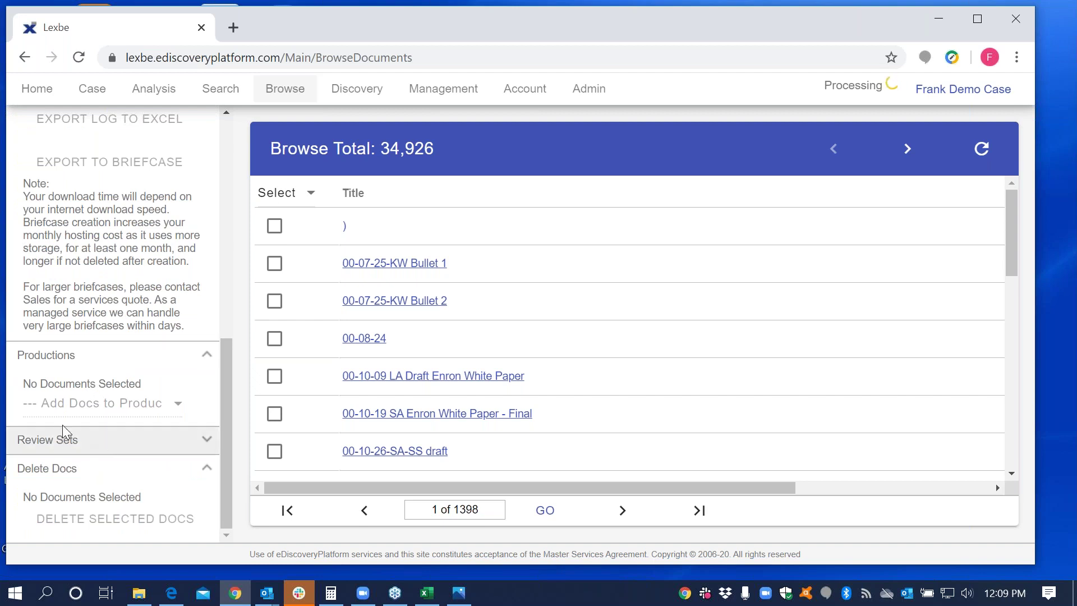
click(203, 439)
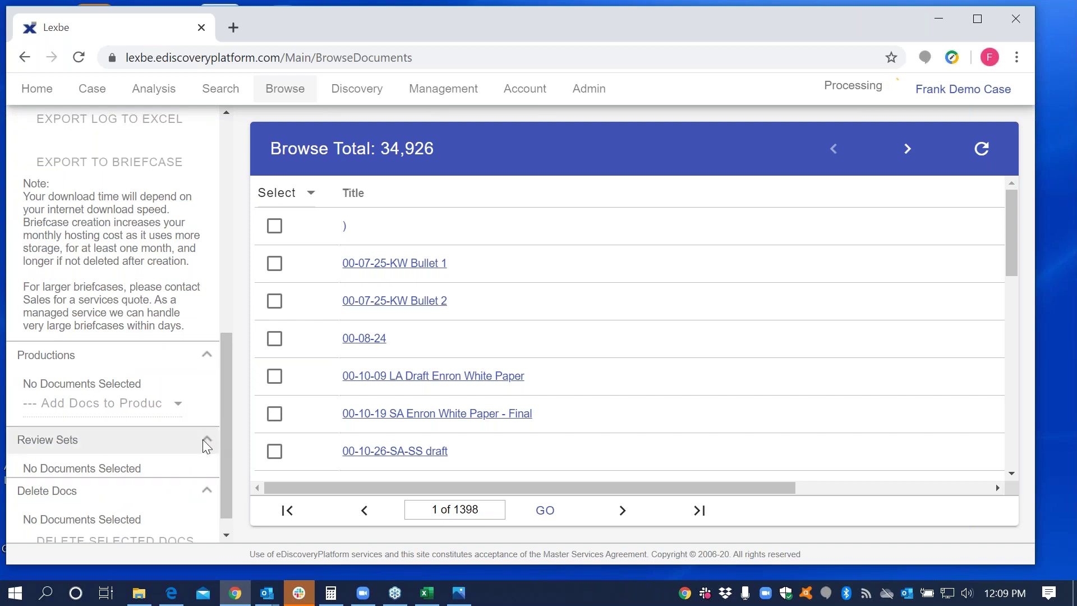
Step: Collapse the Review Sets section of the document list and open the case's Search page
click(203, 439)
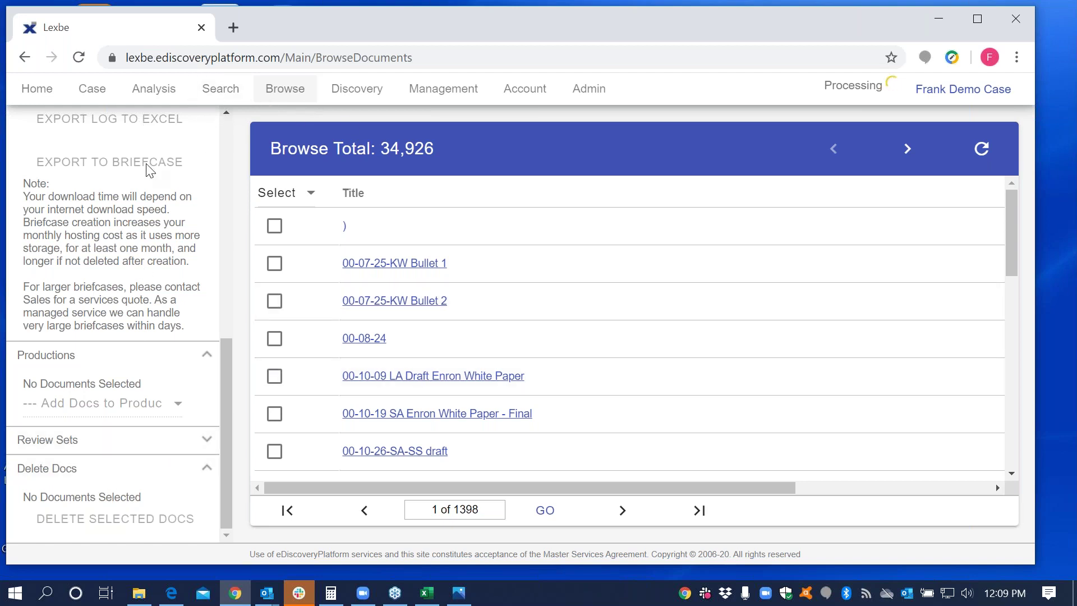
drag(226, 422, 221, 120)
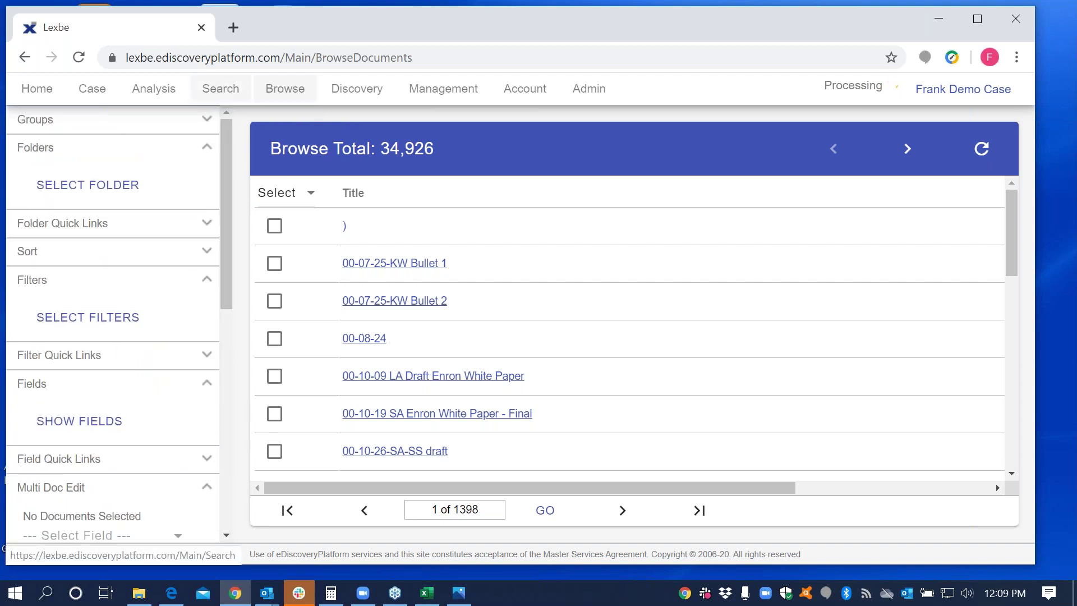
click(230, 92)
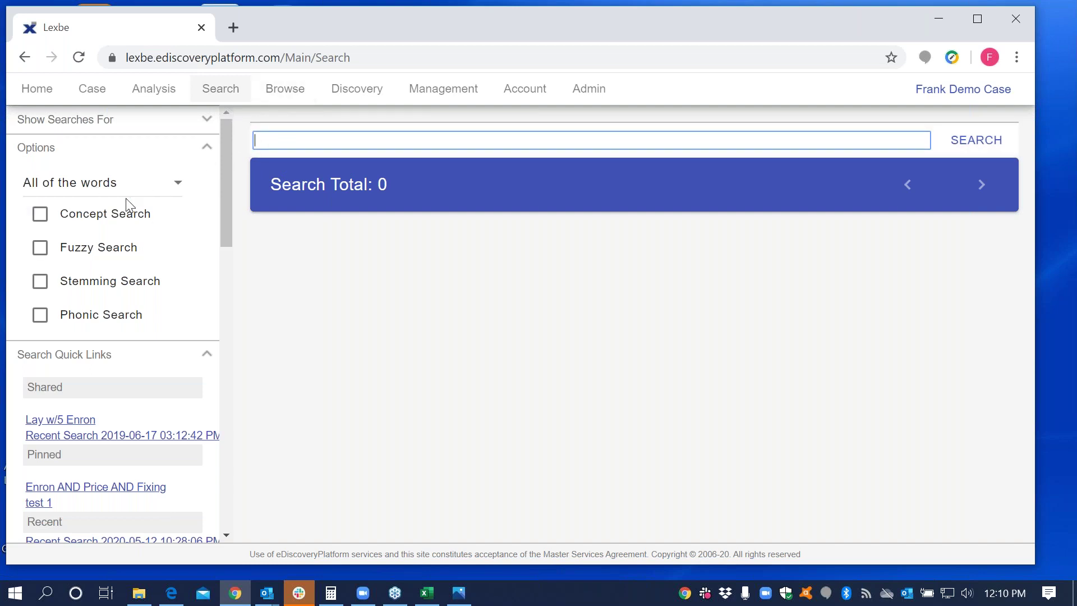
Step: Examine the search match modes, the concept, fuzzy, stemming and phonic options, and the saved search links without changing them
click(176, 185)
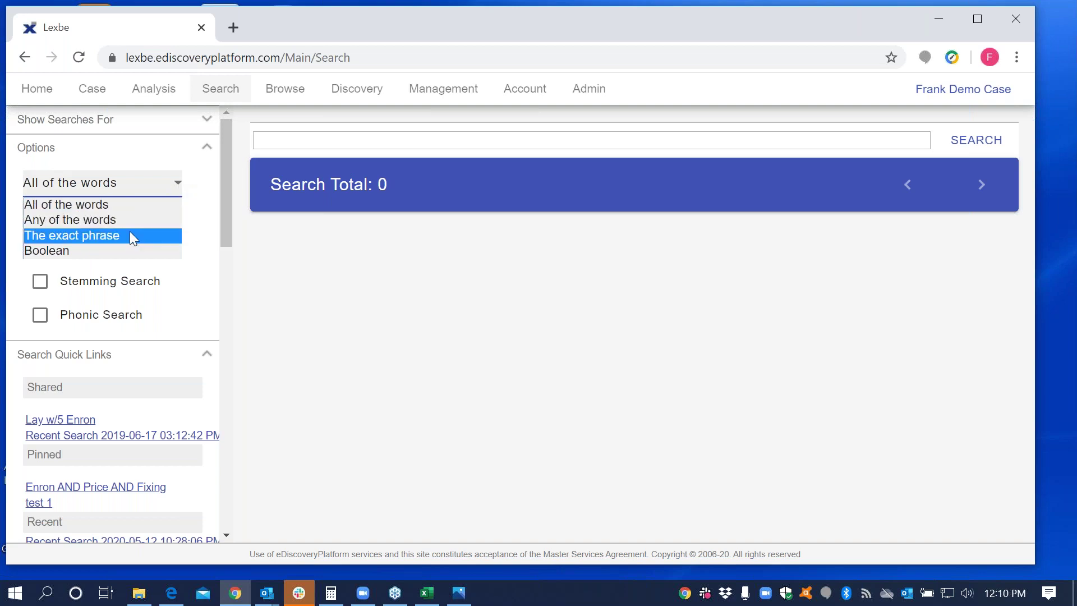
click(228, 163)
scroll(230, 162, down, 1)
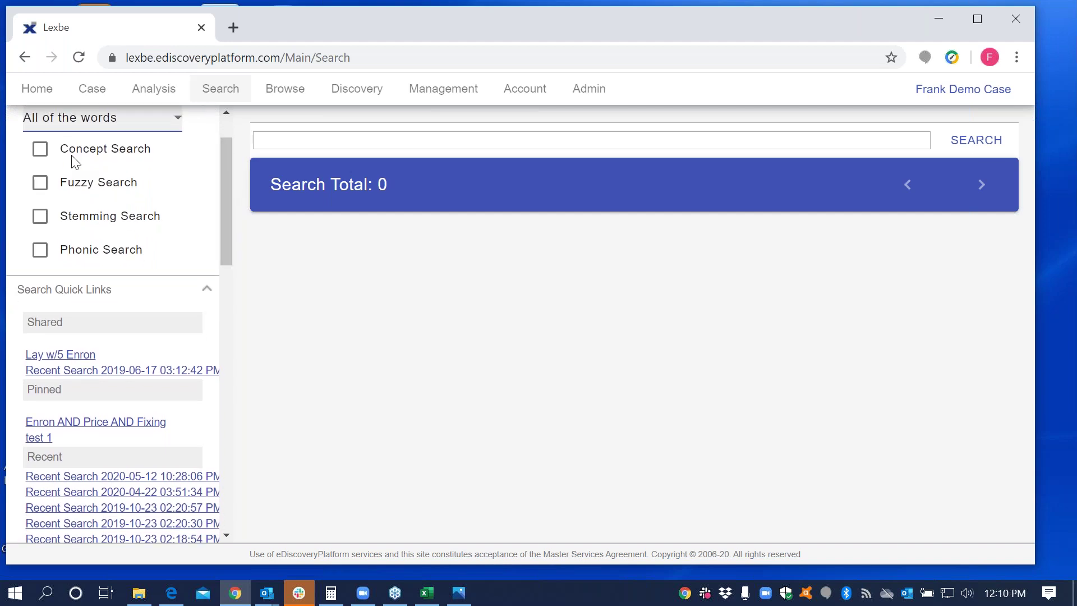
drag(223, 186, 222, 237)
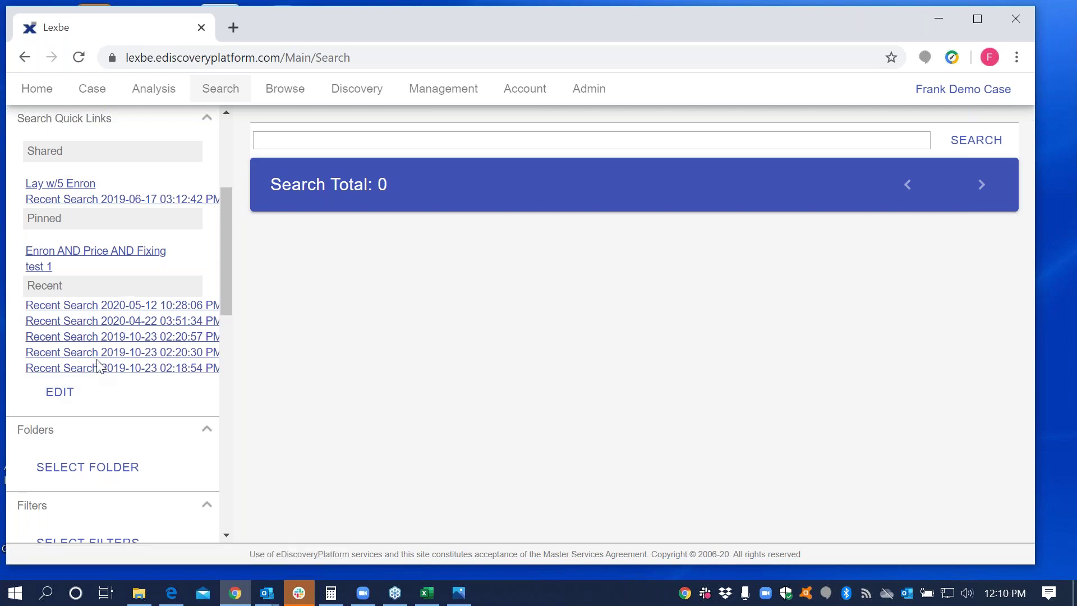
Step: Dismiss the email notification and run the pinned search "Enron AND Price AND Fixing"
click(66, 257)
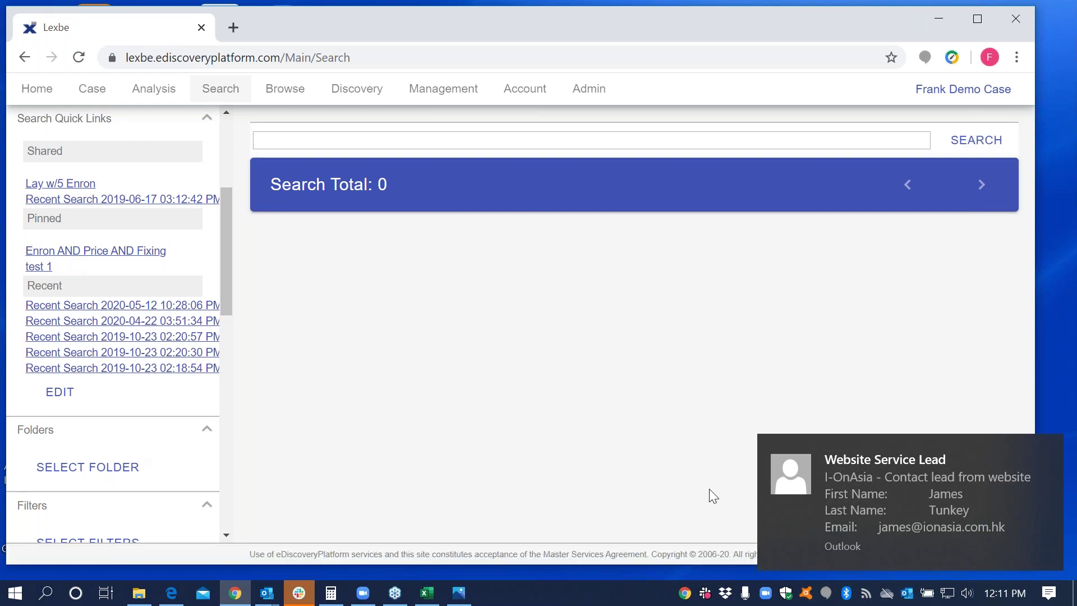
click(1049, 451)
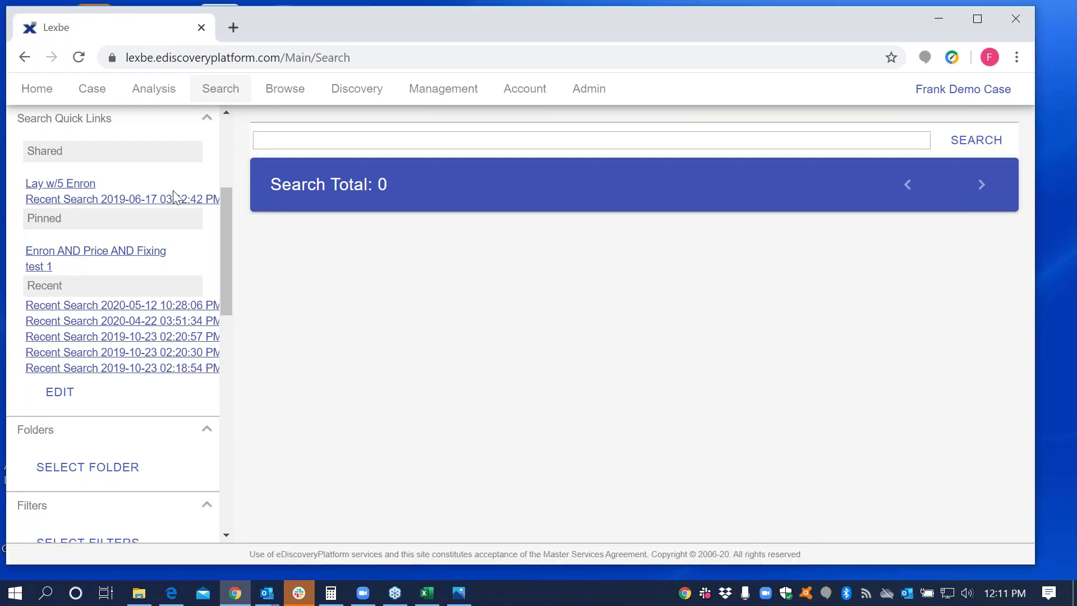
click(91, 252)
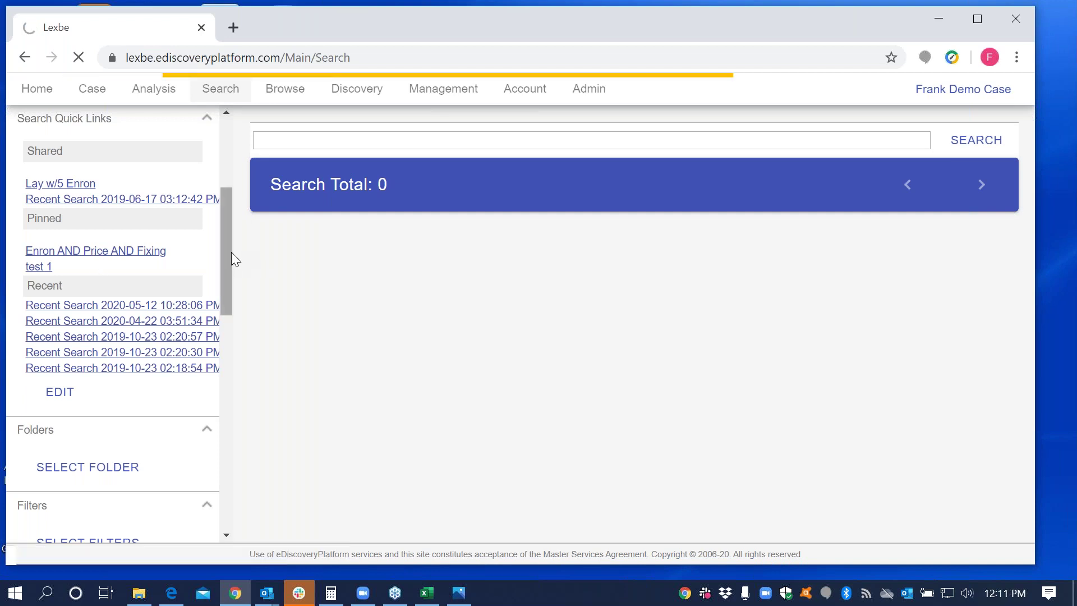
drag(231, 254, 234, 295)
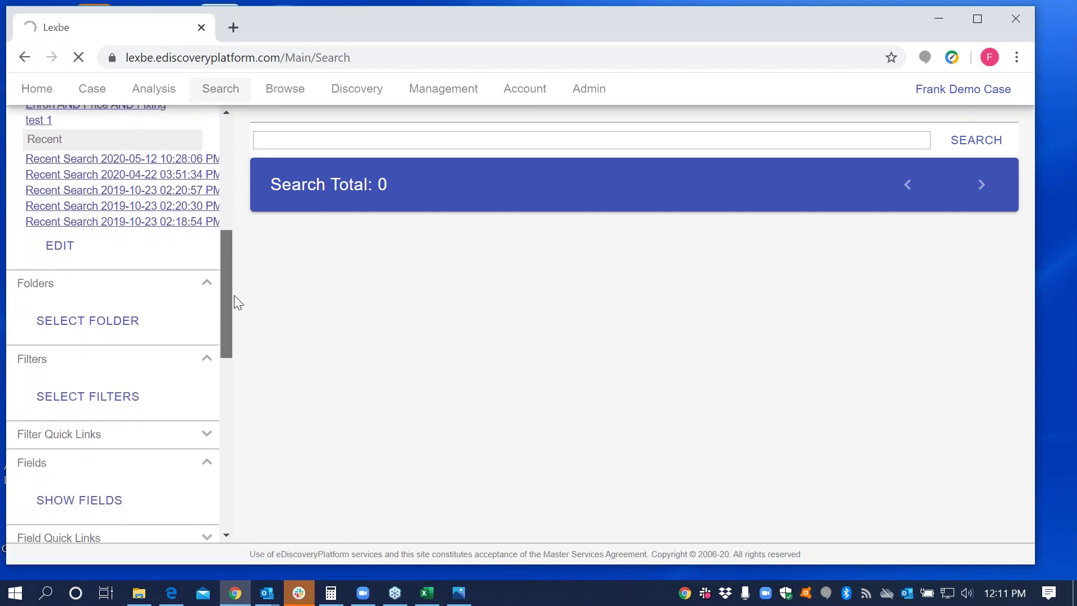
scroll(98, 465, down, 5)
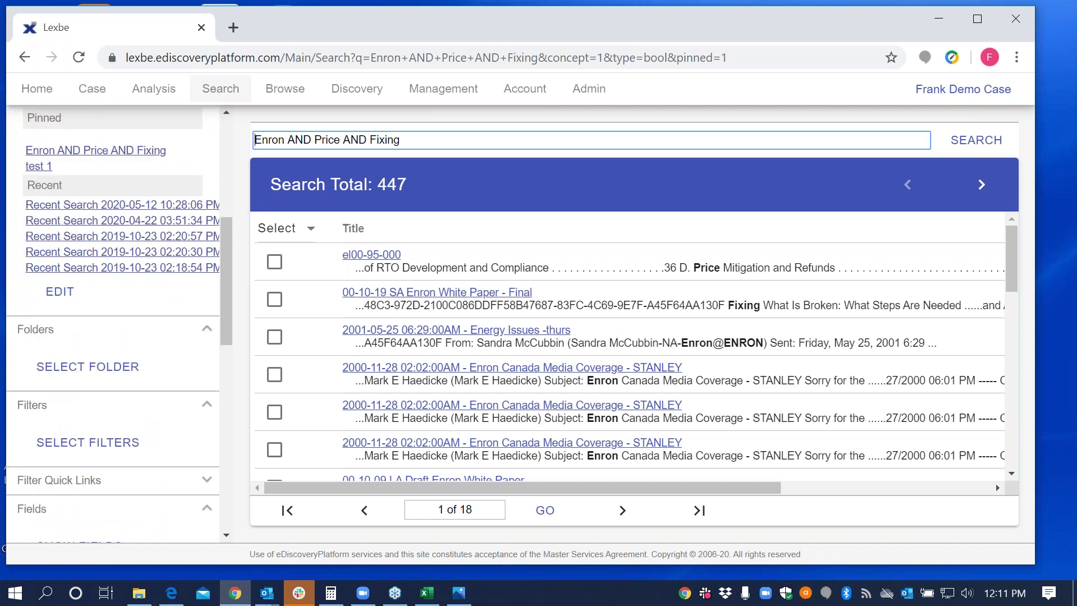
Step: Examine the document filters available for narrowing the search results and leave without applying any
drag(224, 314, 220, 264)
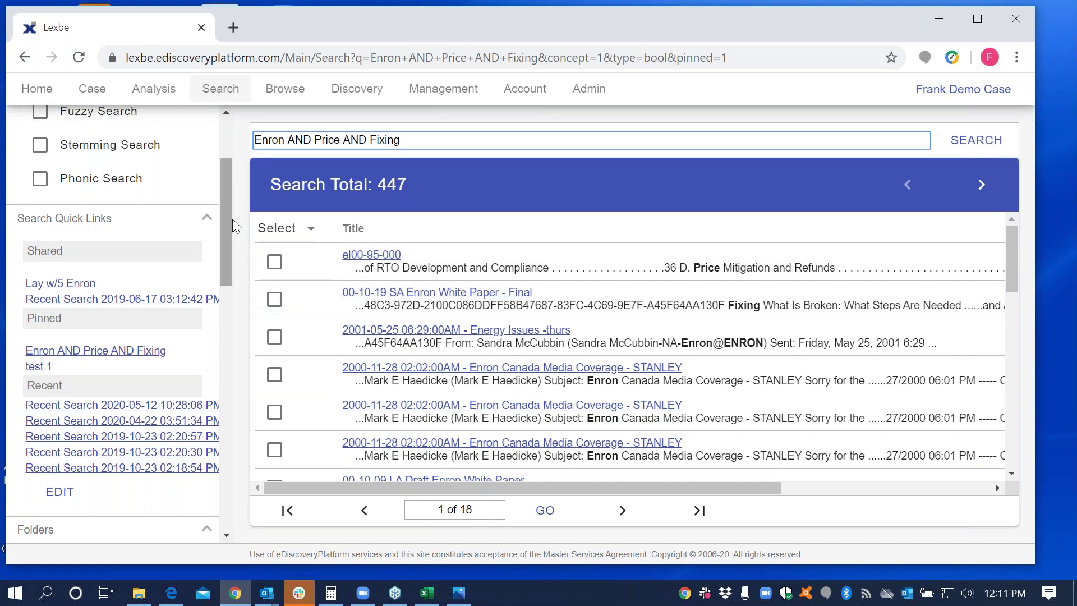
drag(224, 229, 227, 292)
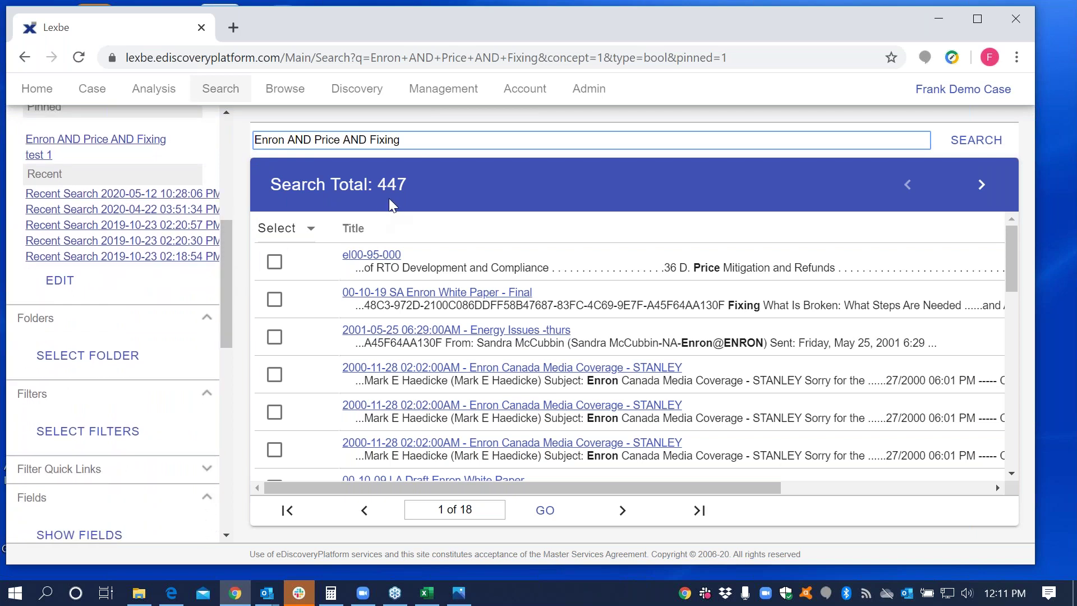
click(86, 433)
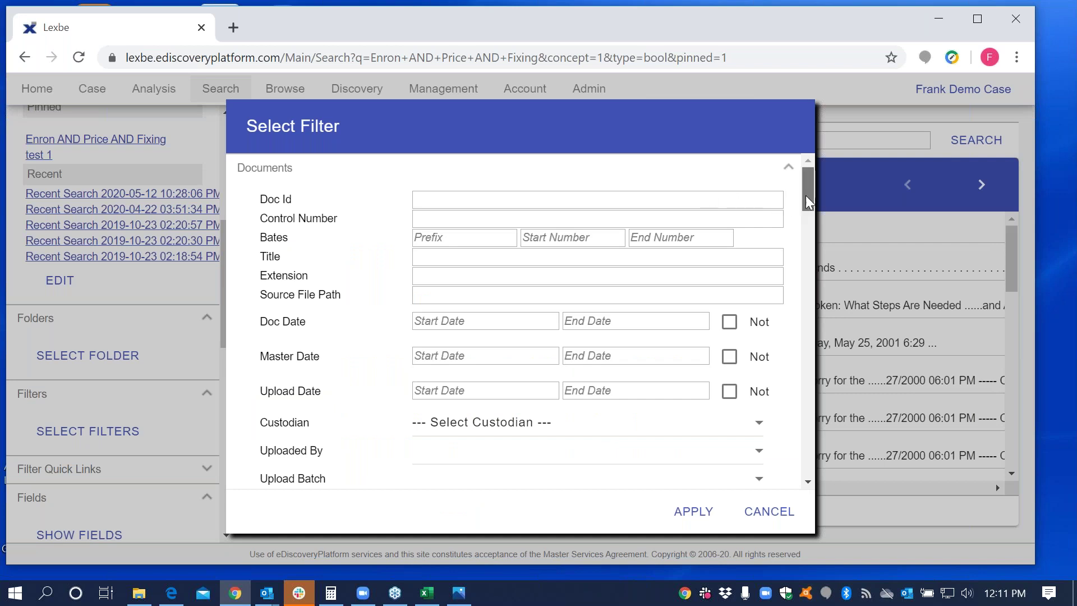
drag(805, 195, 806, 211)
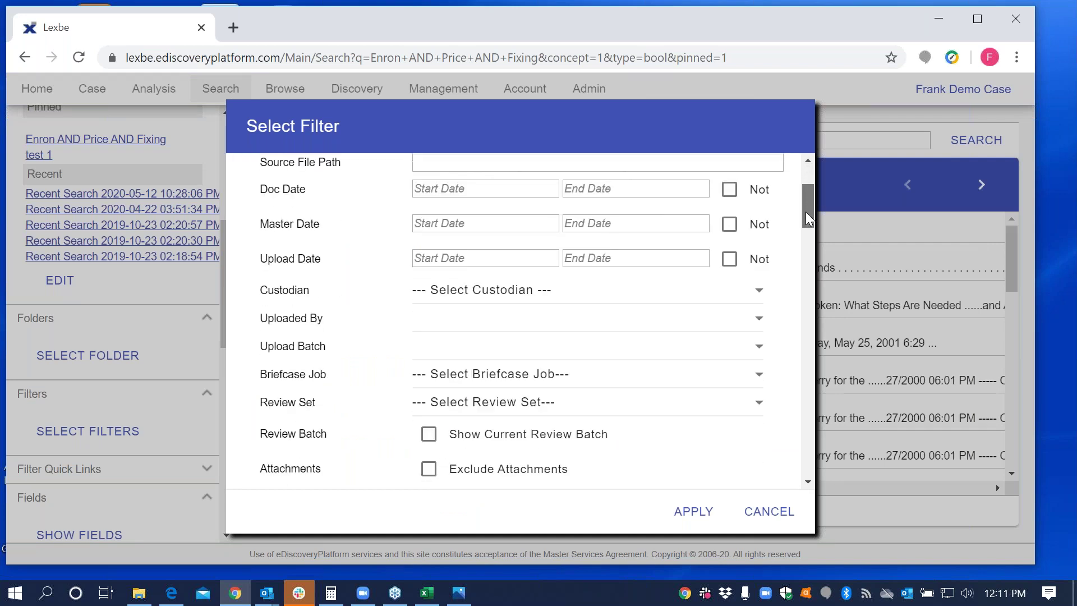
drag(807, 211, 805, 203)
click(761, 527)
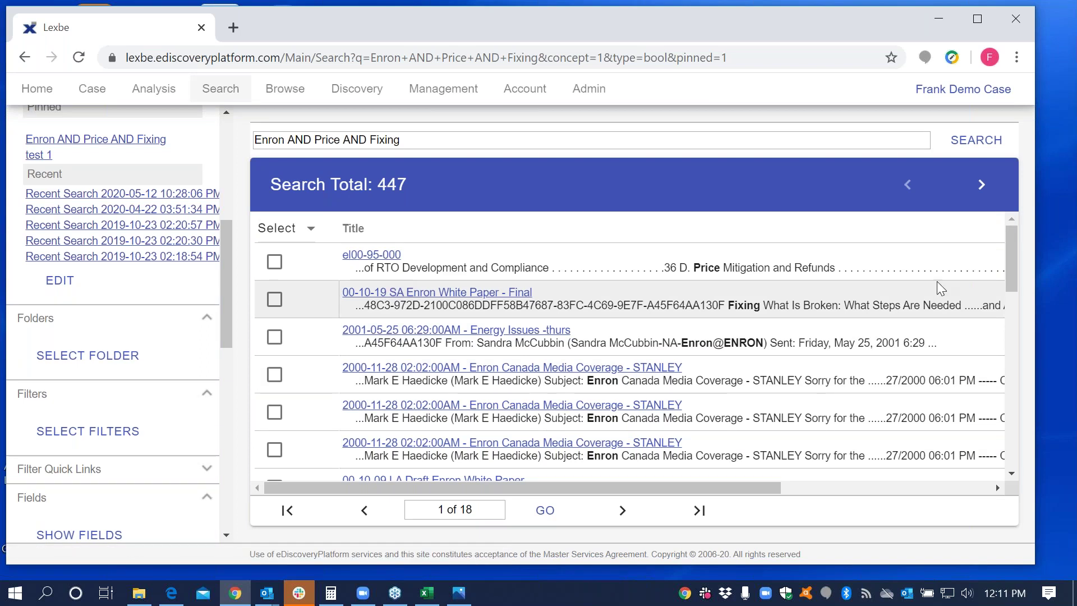
Step: Open "00-10-09 LA Draft Enron White Paper" from the search results, detach its viewer into a separate window and reattach it
mouse_move(1008, 253)
mouse_down()
mouse_move(1012, 277)
mouse_move(1010, 251)
mouse_up()
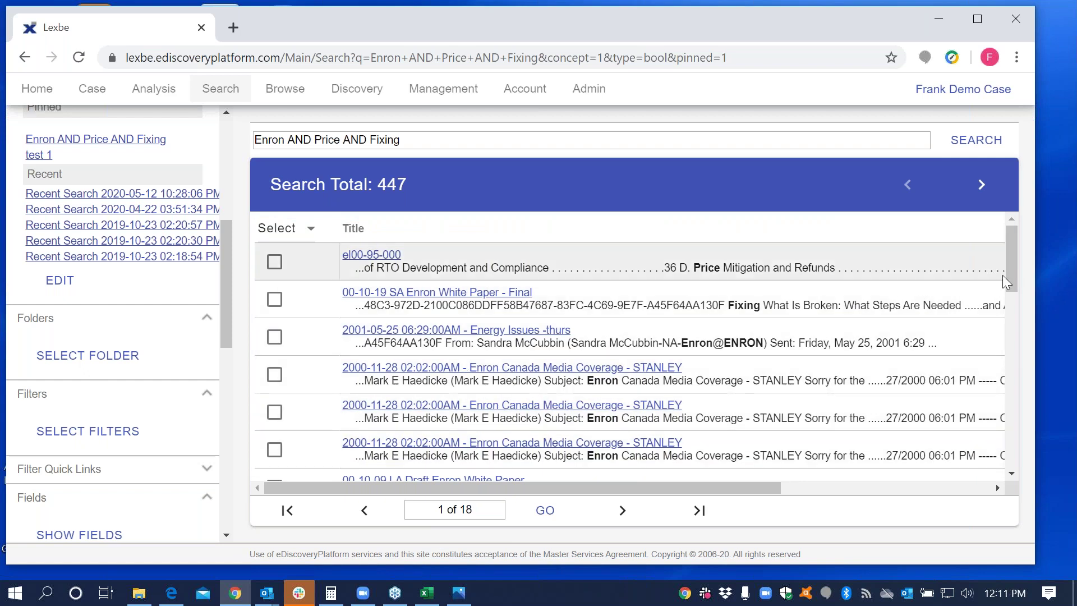
drag(1009, 274, 1010, 290)
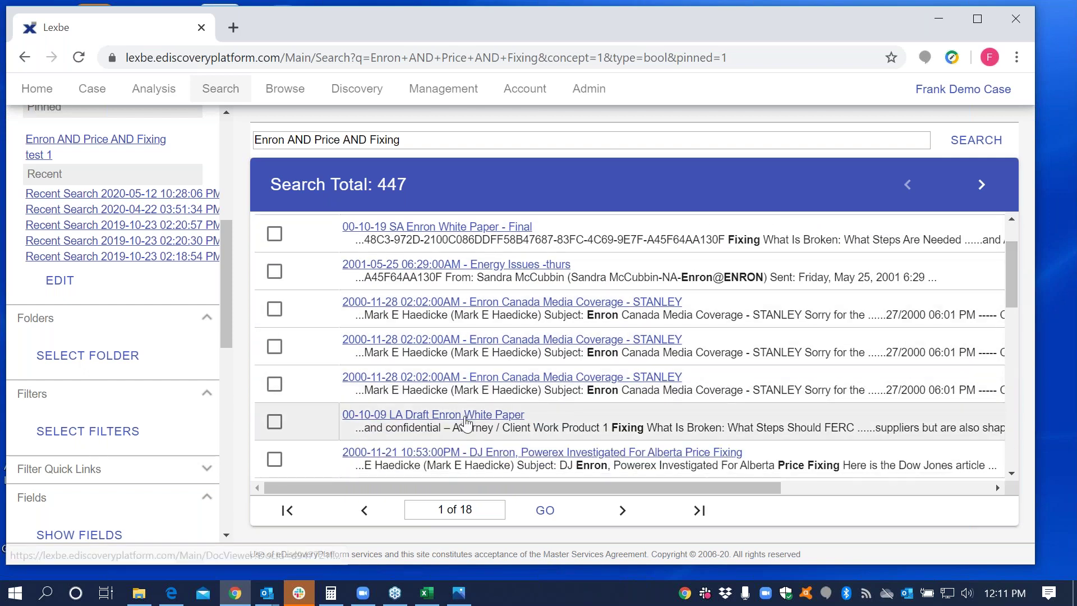
click(488, 416)
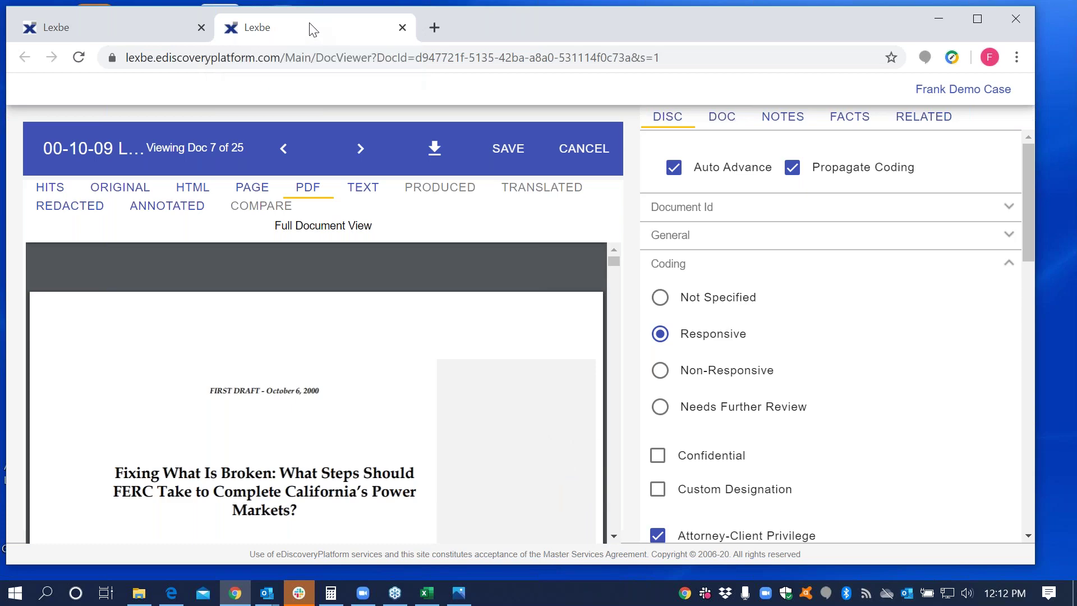
drag(313, 29, 1076, 208)
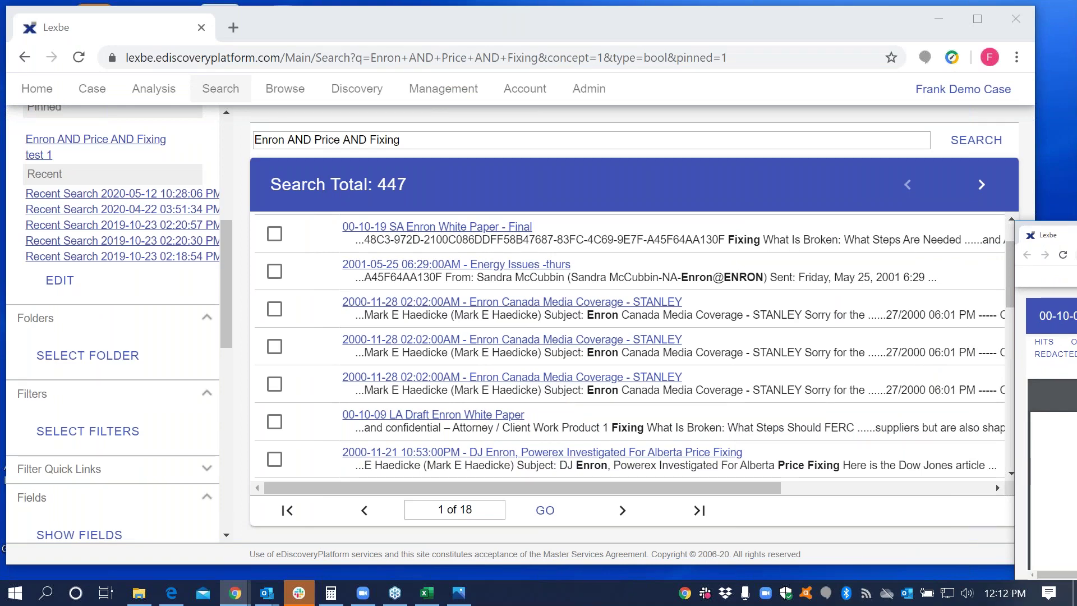
drag(1043, 235, 435, 66)
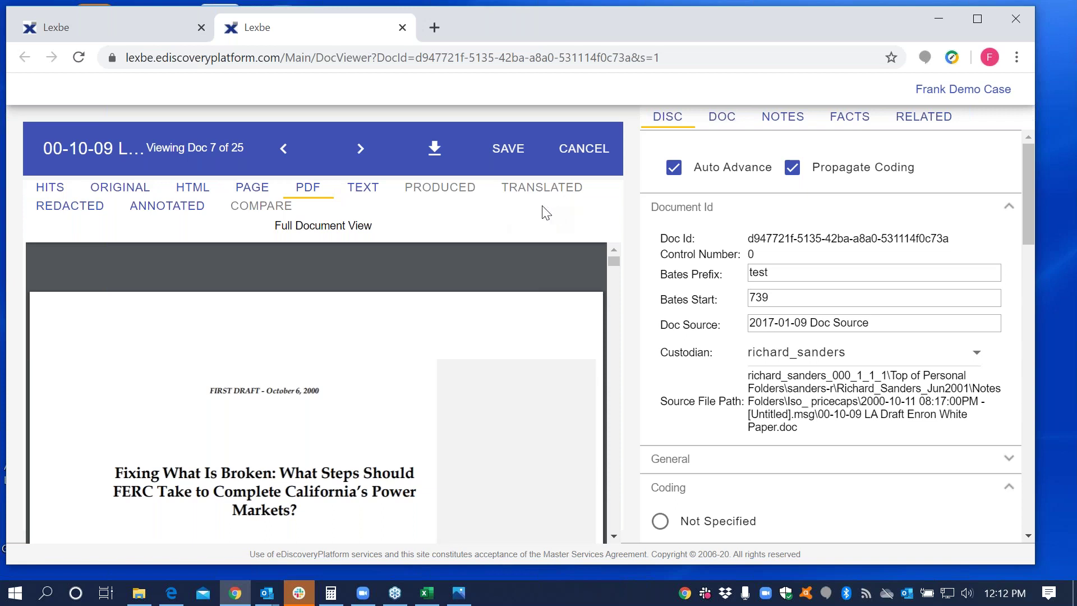
Step: Review the white paper's PDF, redacted and annotated views and try its Compare view
mouse_move(325, 365)
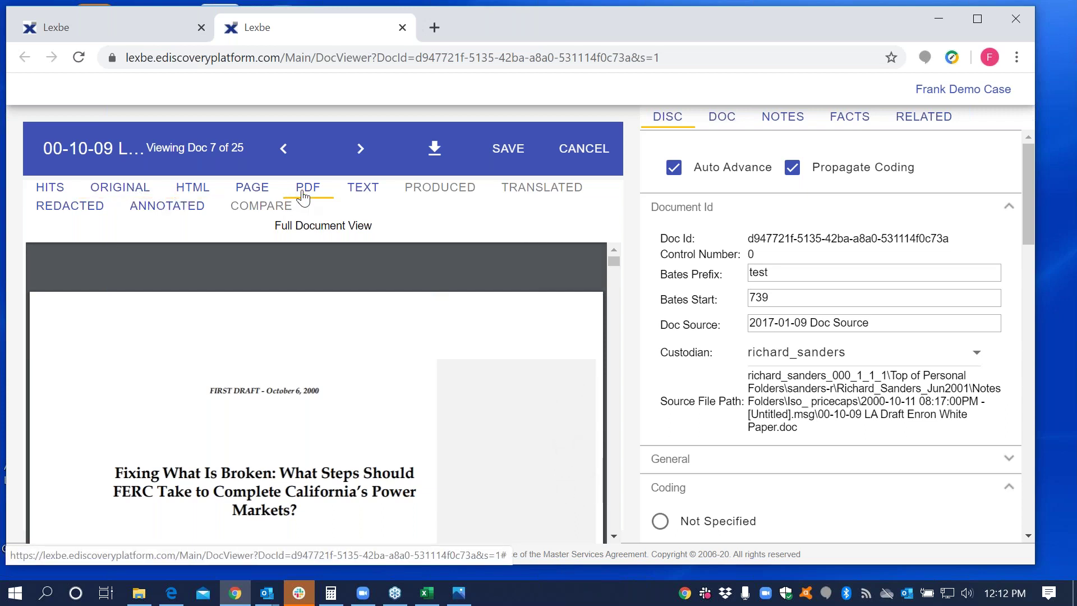
scroll(612, 261, down, 2)
drag(612, 262, 612, 264)
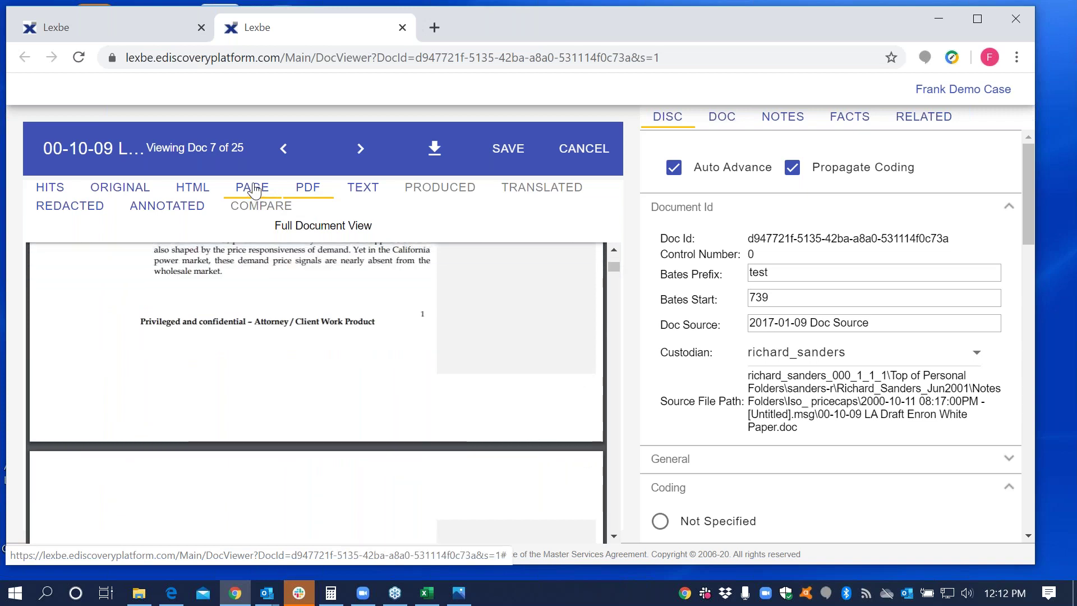
click(55, 209)
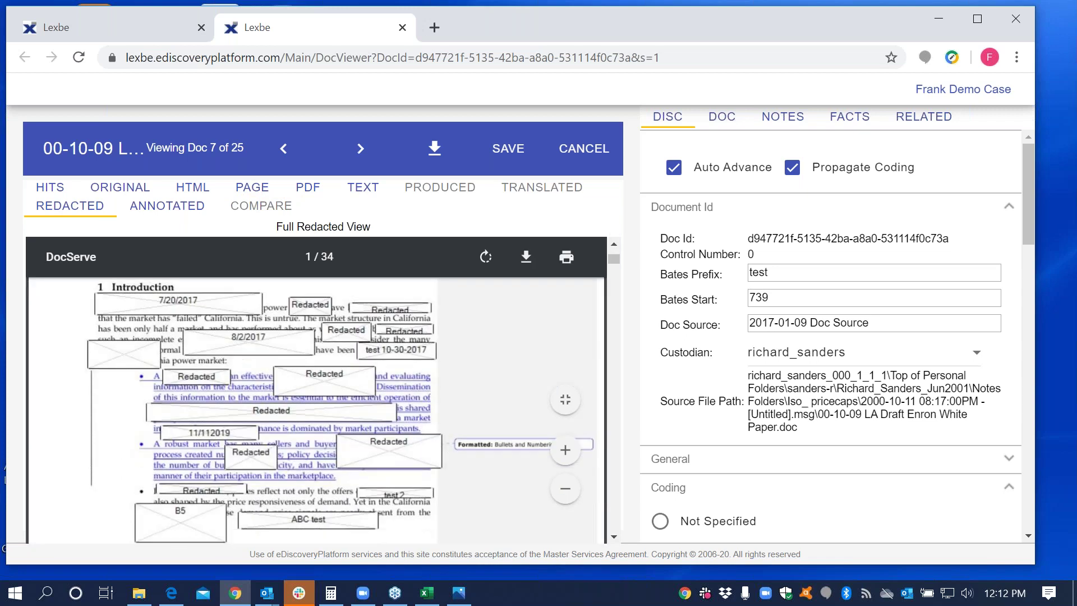
click(180, 209)
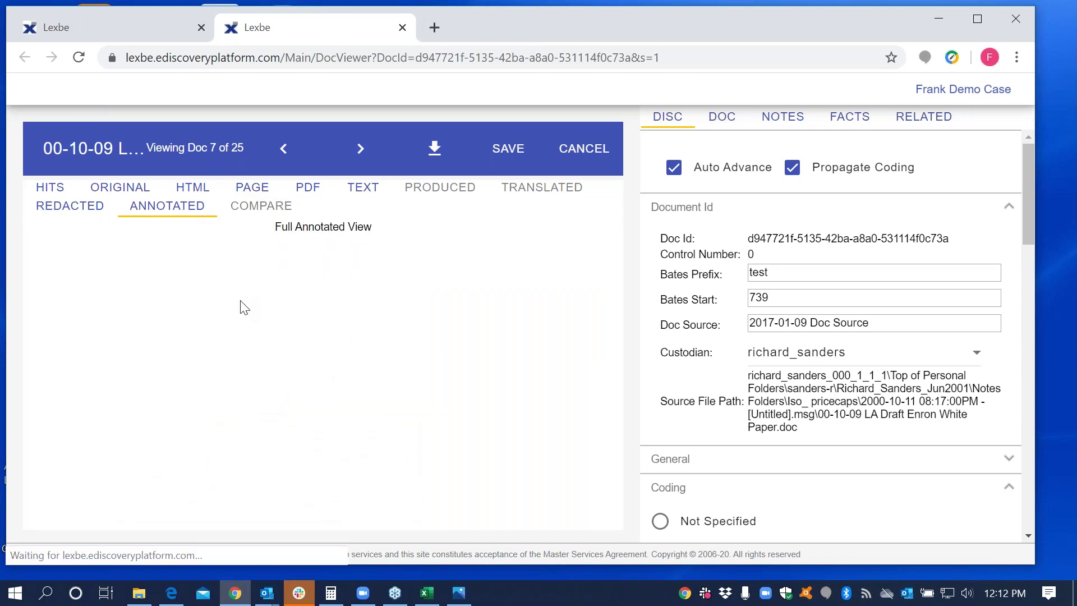
scroll(282, 387, down, 3)
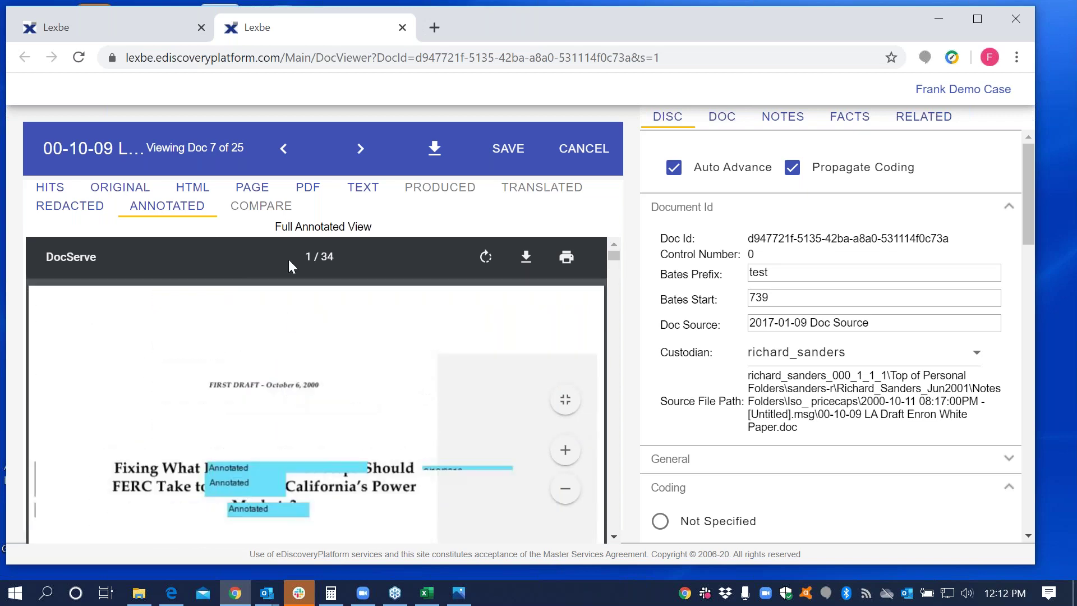
click(269, 213)
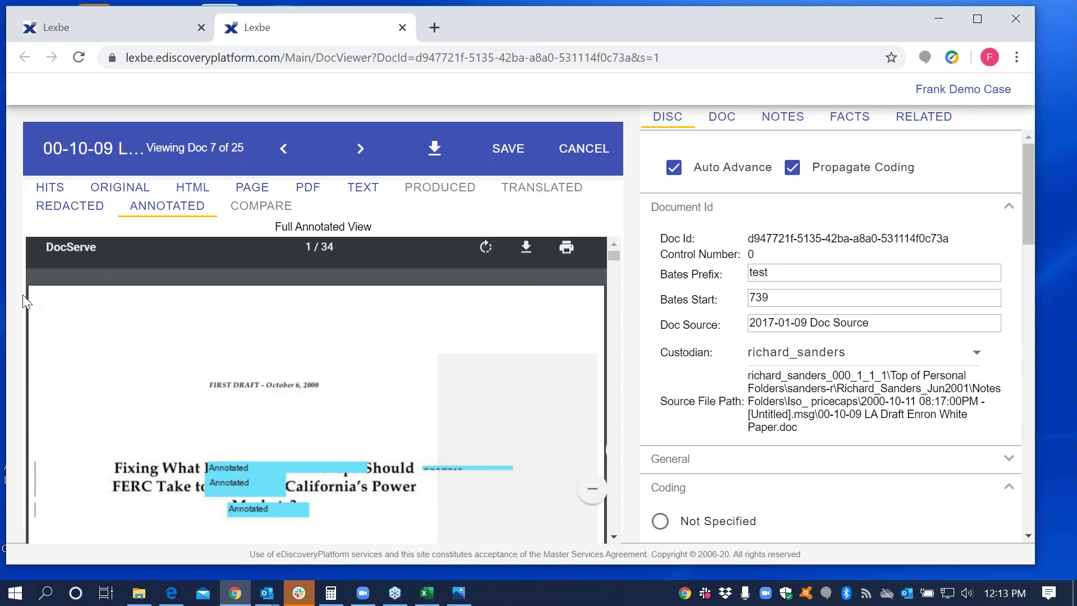
Step: Show the white paper's search hits and review the highlighted terms in context
click(55, 206)
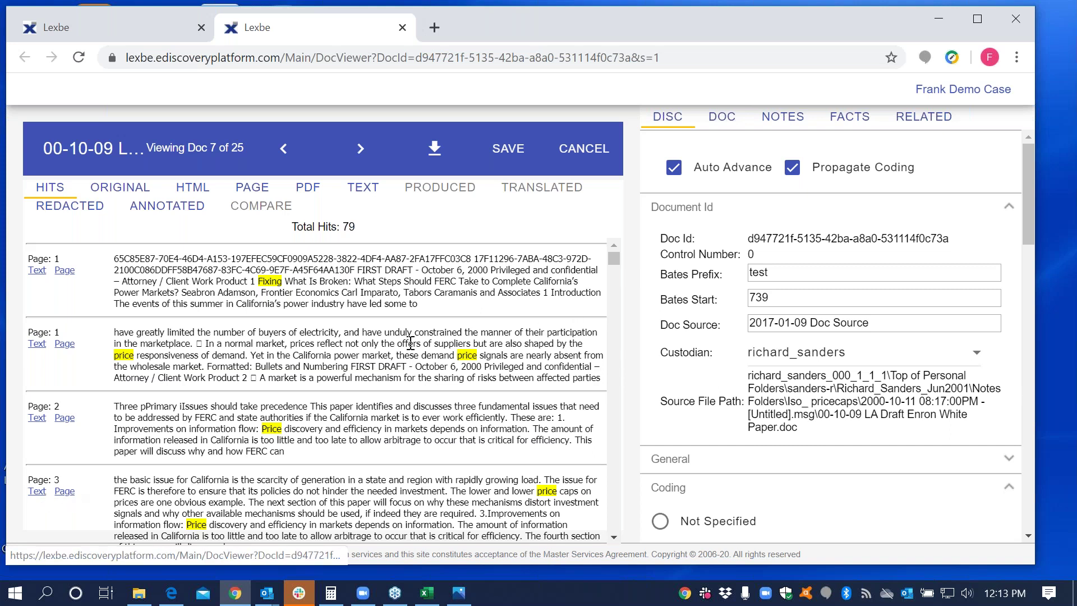
scroll(610, 260, down, 1)
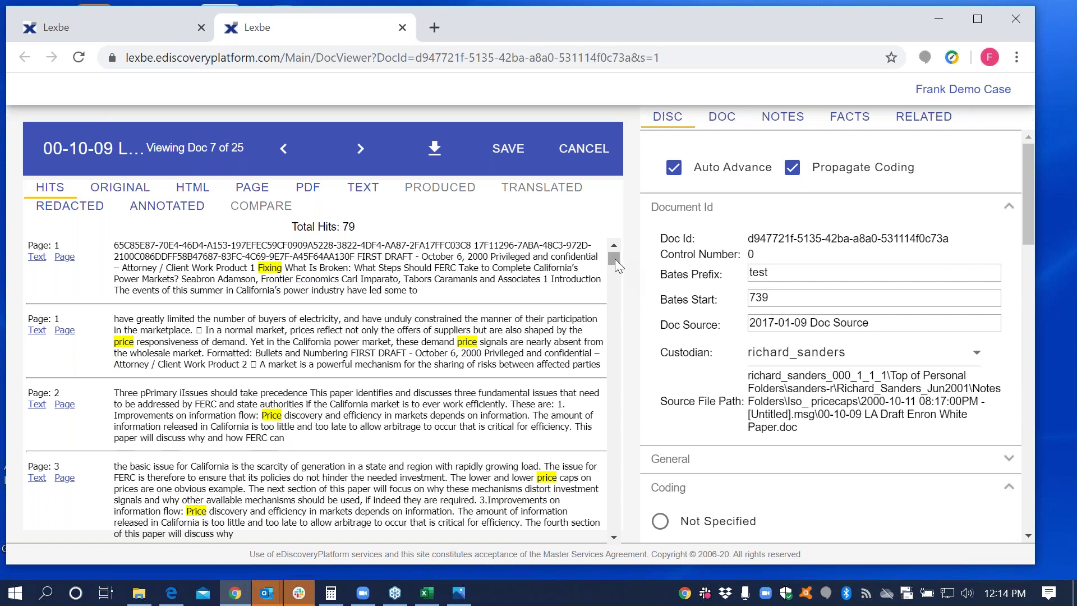
scroll(614, 260, up, 1)
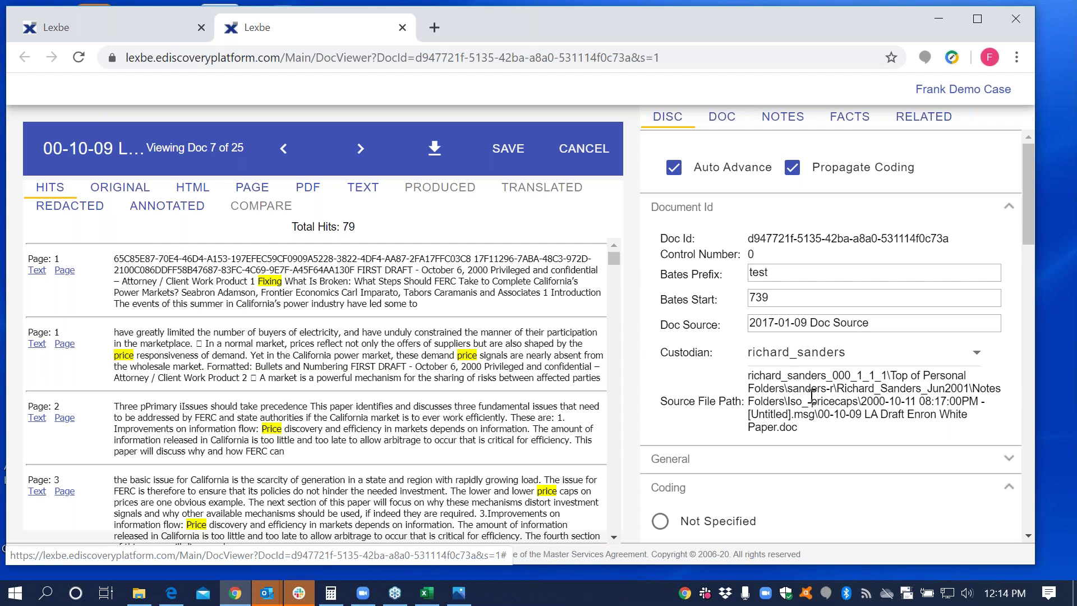
Step: Review the white paper's coding choices, including responsiveness, privilege and reviewed status, and expand its Metadata section
drag(1025, 212, 1032, 284)
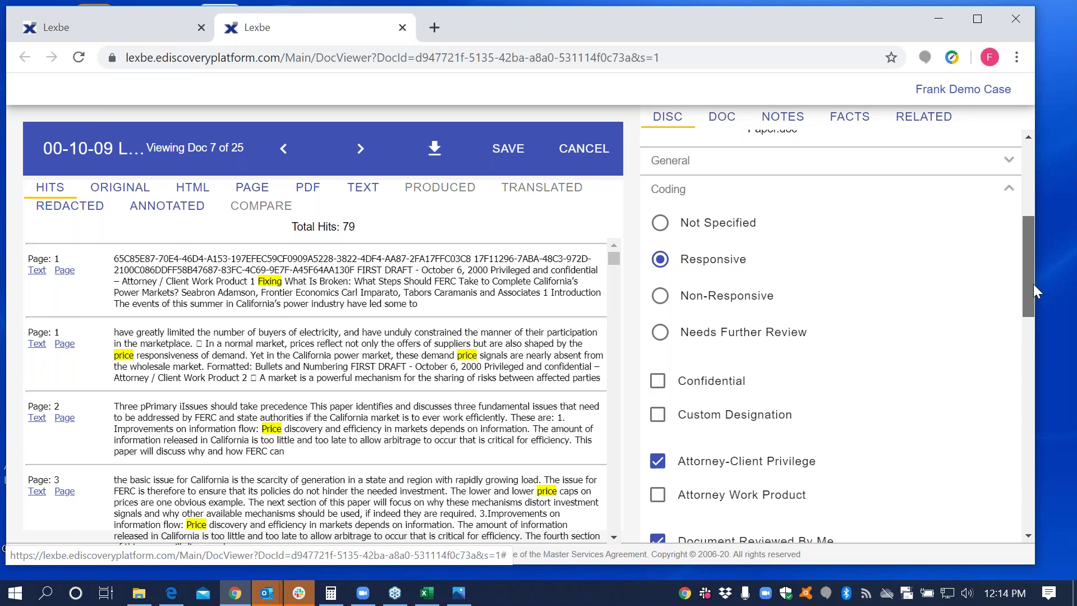
drag(1033, 284, 1032, 294)
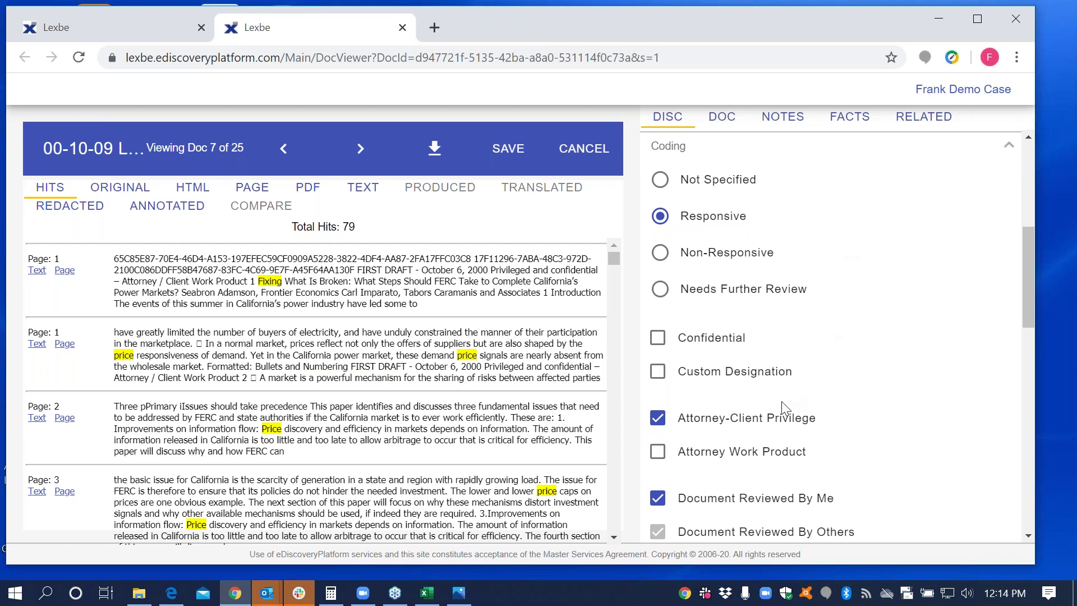
drag(1024, 306, 1029, 350)
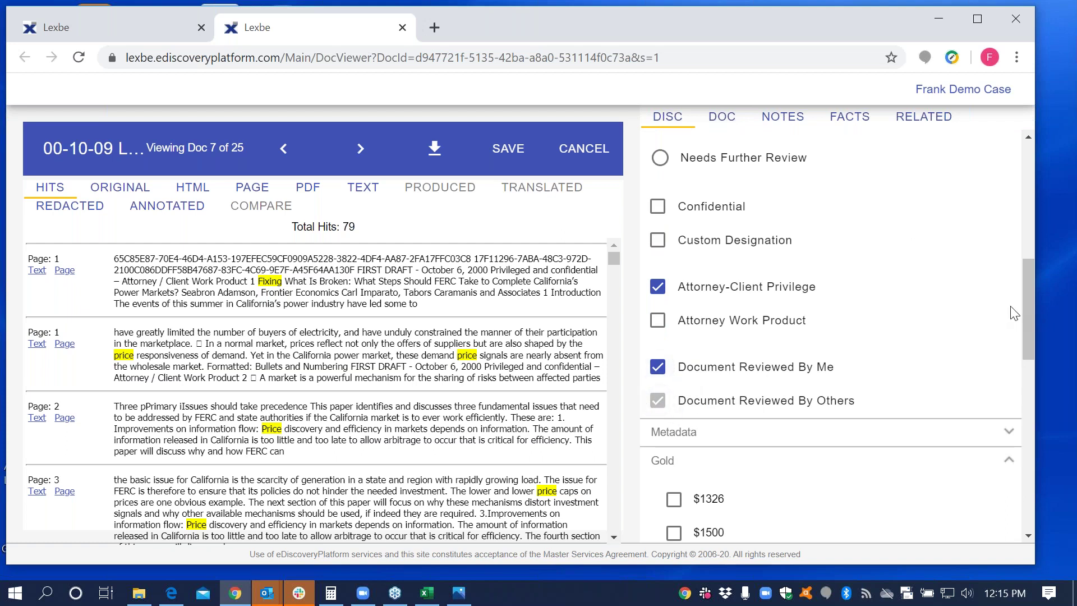
scroll(1027, 309, down, 3)
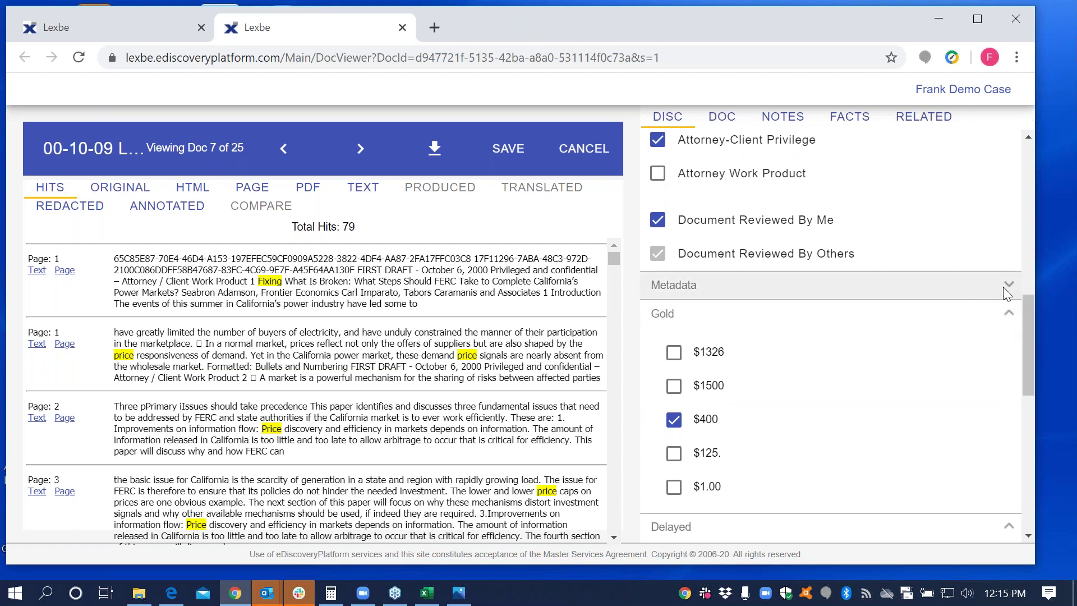
click(1007, 286)
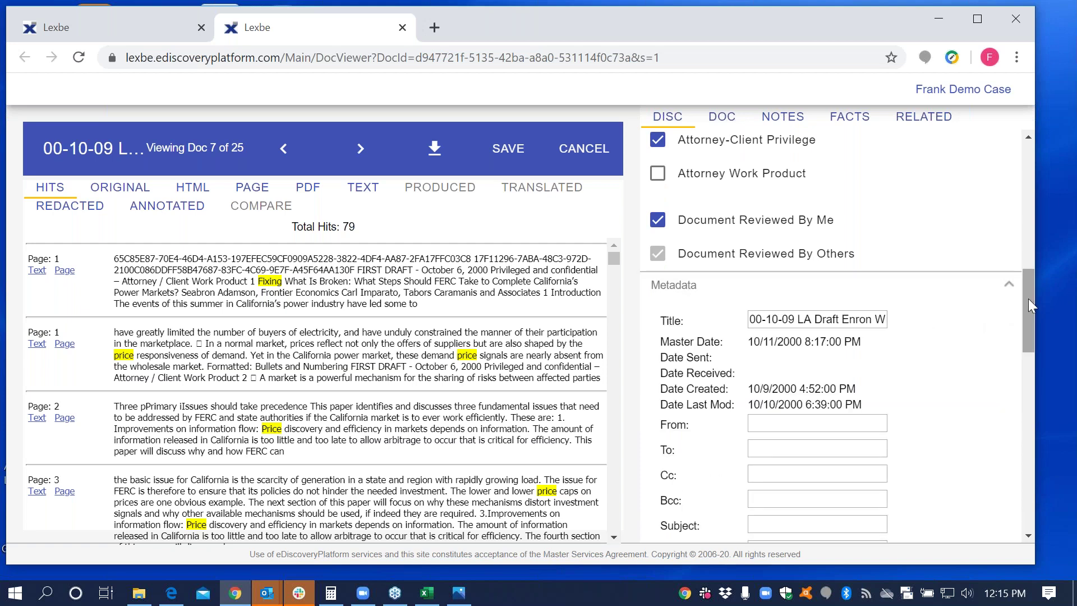
Step: Review the white paper's metadata and the custom coding sections, from Gold and Delayed through RFP 2
scroll(1028, 313, down, 3)
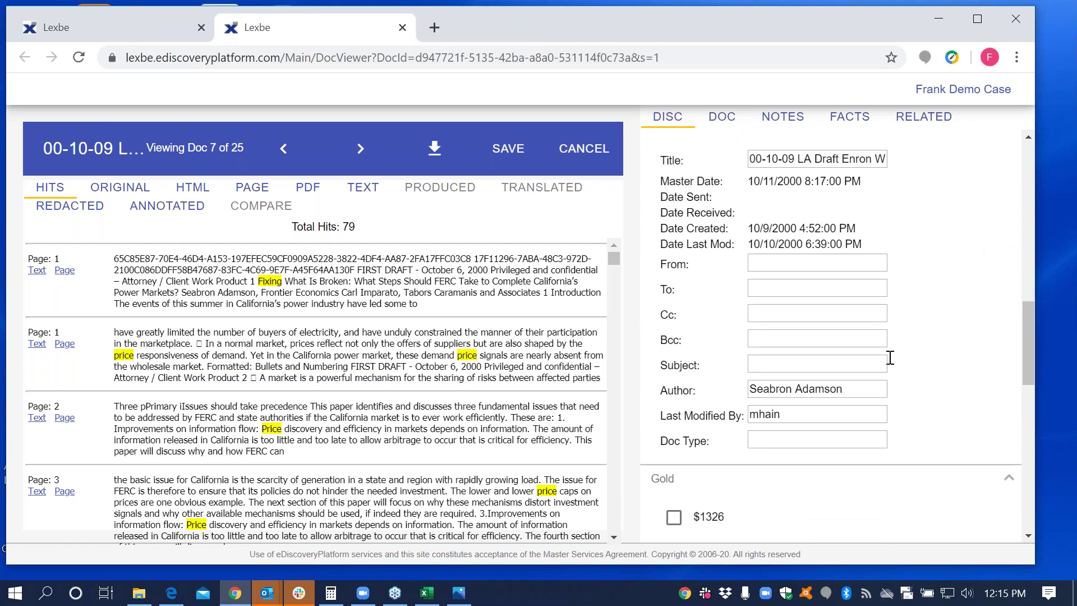
drag(1024, 342, 1025, 407)
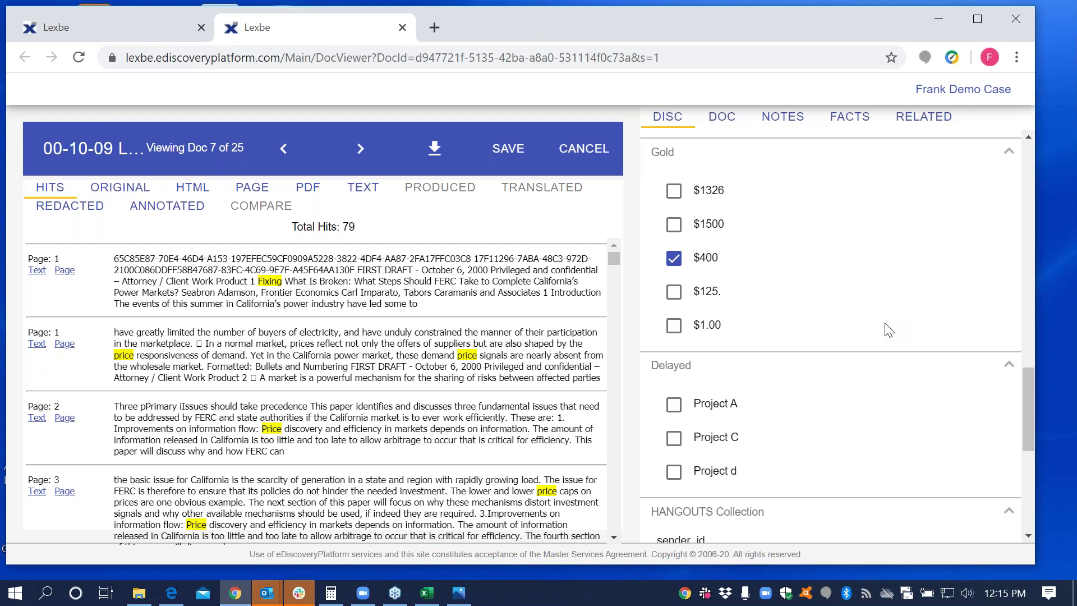
drag(1025, 395, 1024, 399)
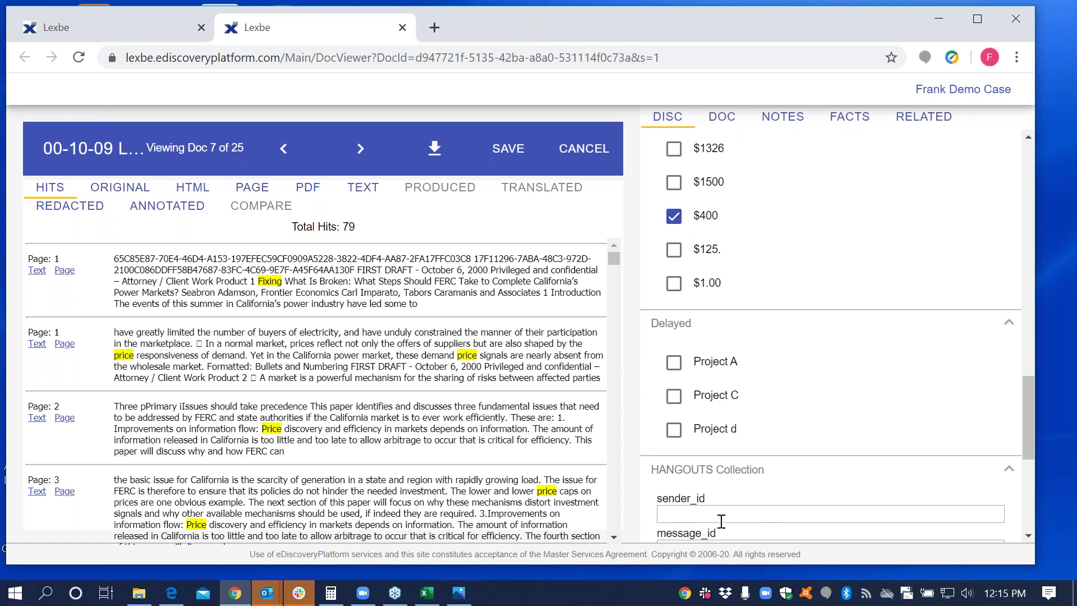
drag(1028, 417, 1031, 498)
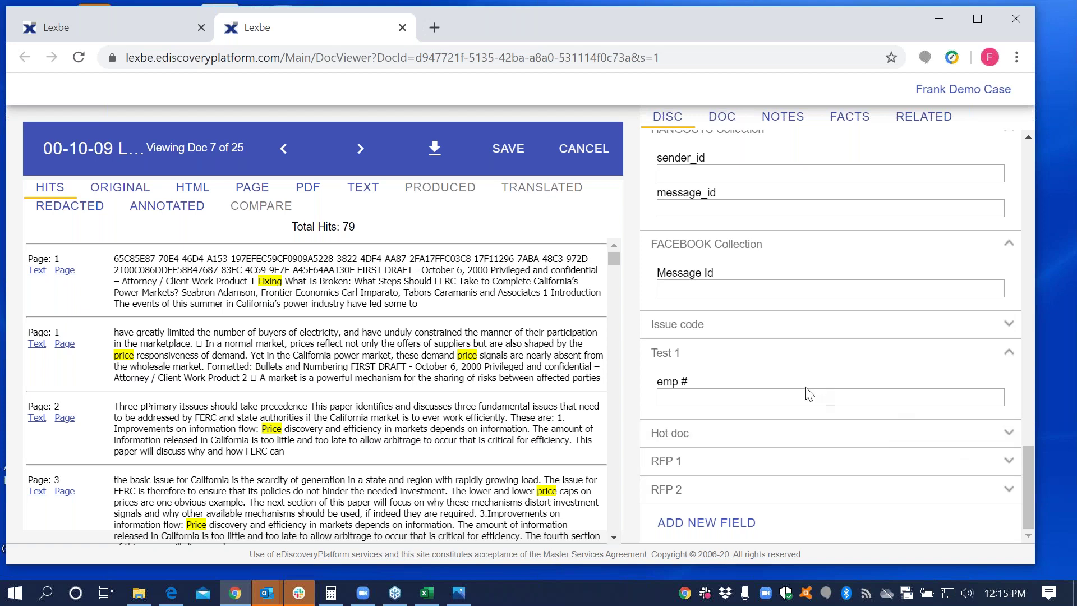
Step: Start adding a new coding field, review the available section titles and field types, and dismiss it without adding anything
click(709, 533)
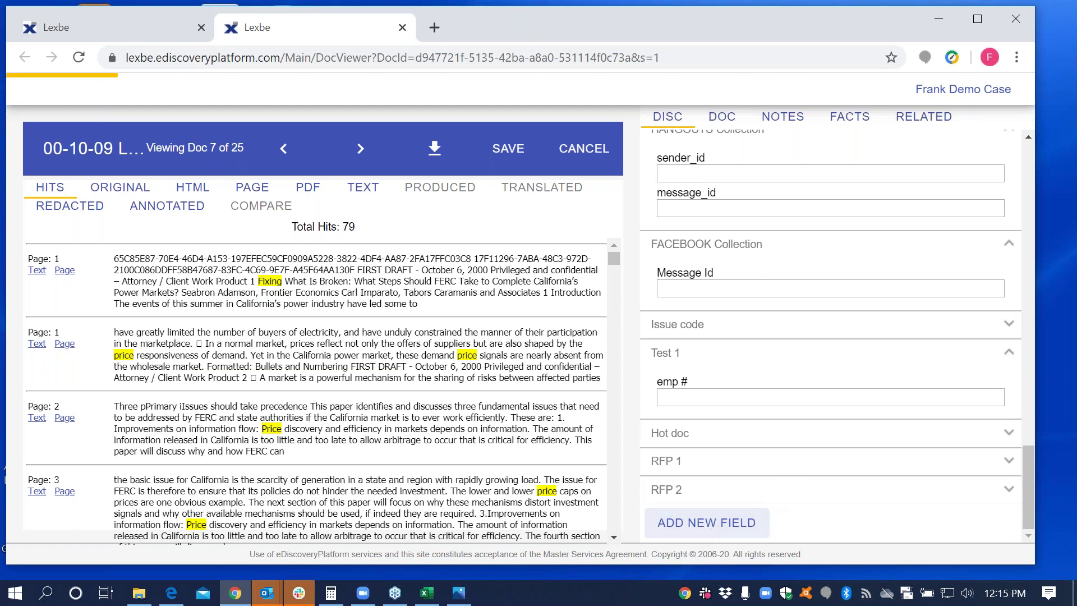
click(480, 253)
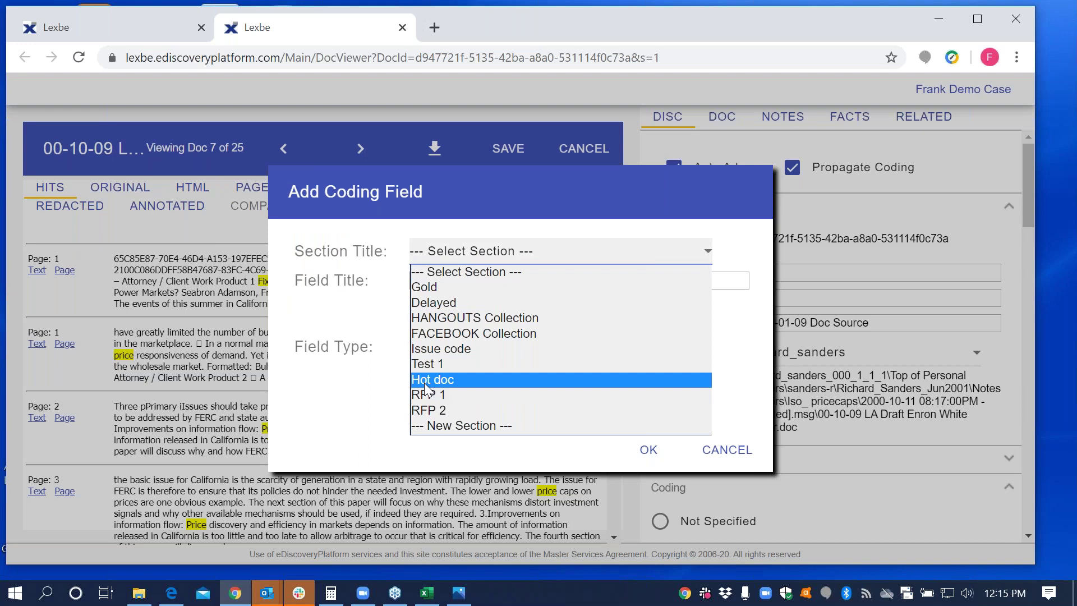
click(633, 258)
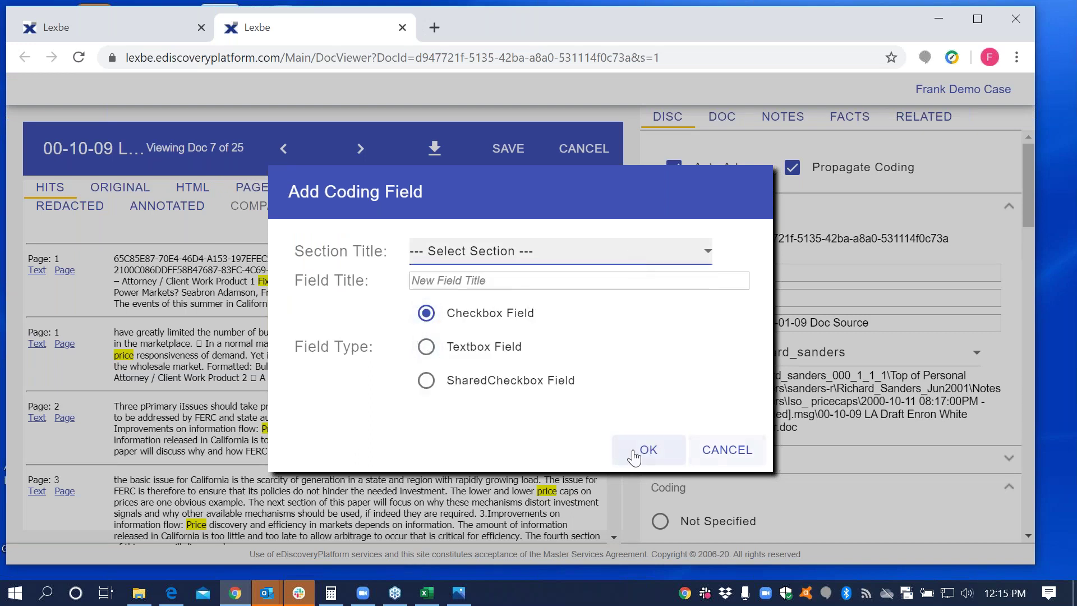
click(724, 449)
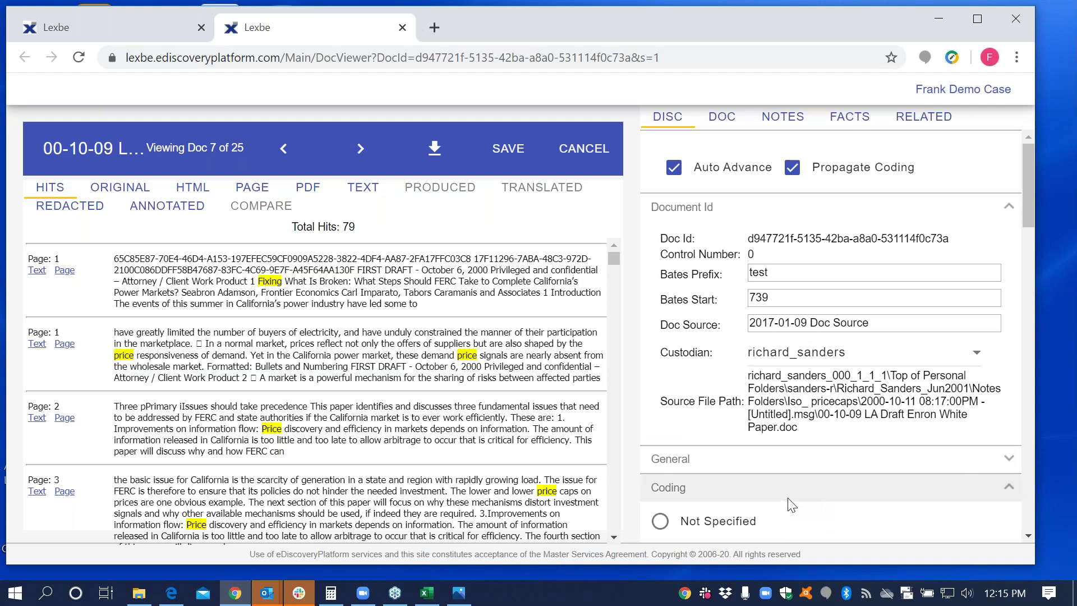
Step: Show the white paper's document-level options and review its redaction choices
click(728, 121)
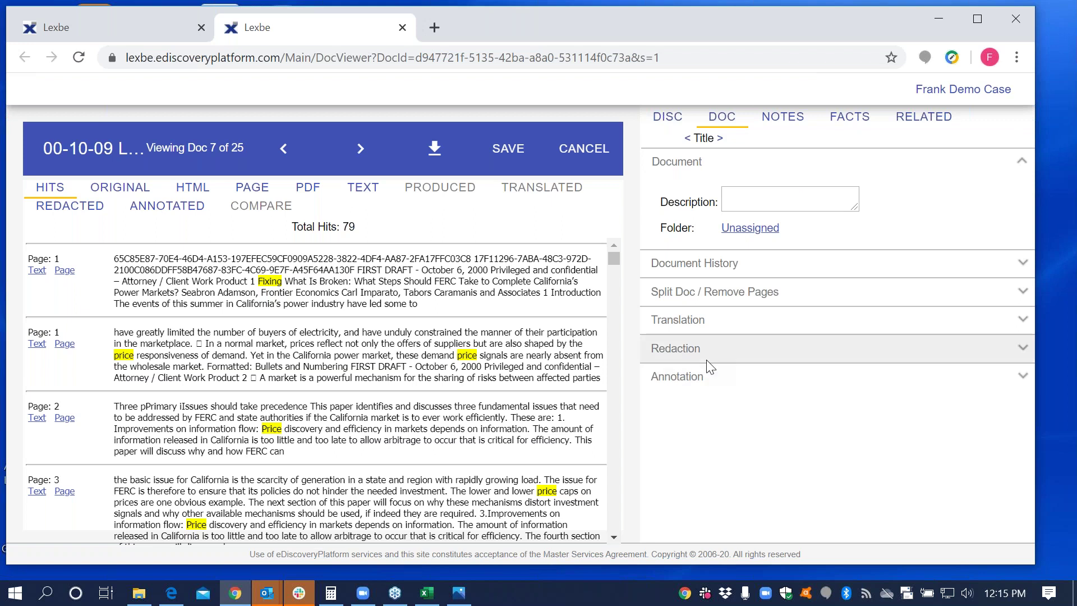
click(1017, 345)
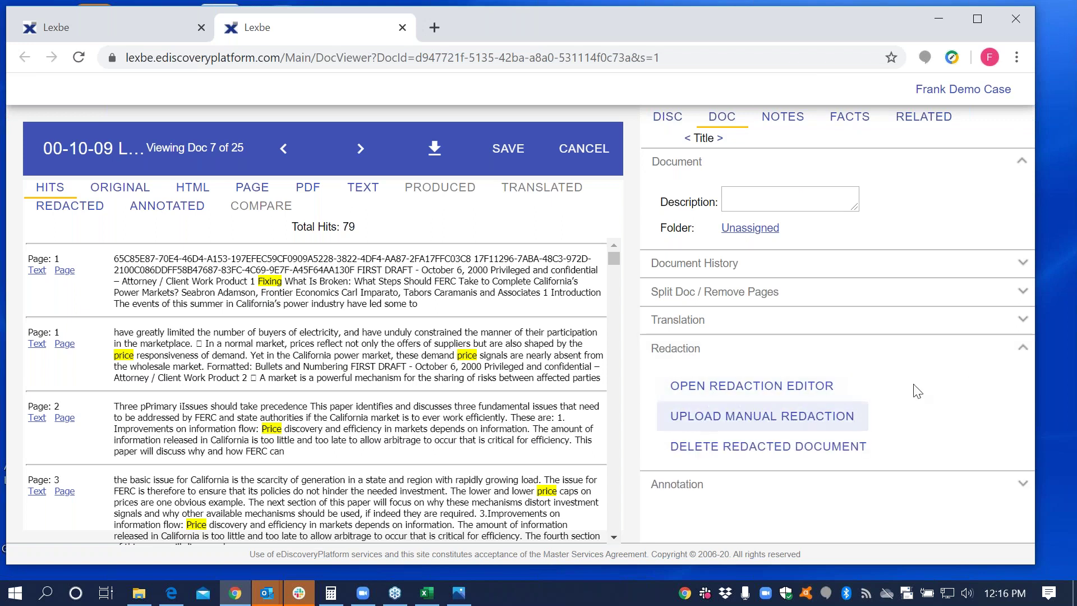
click(1018, 345)
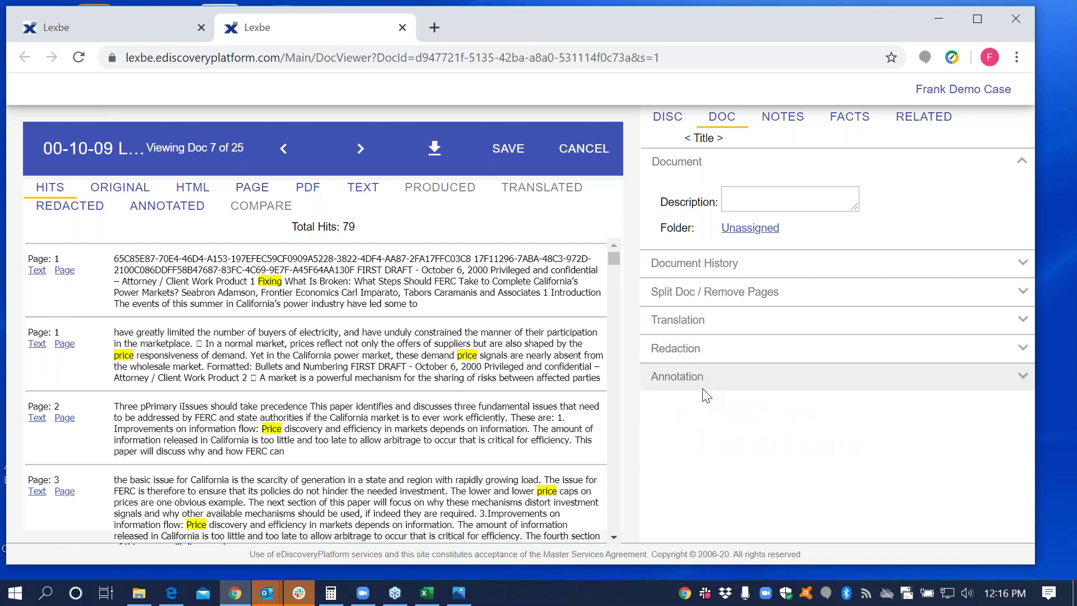
Step: Review the white paper's notes and linked facts, including the existing facts the document can be added to
click(796, 118)
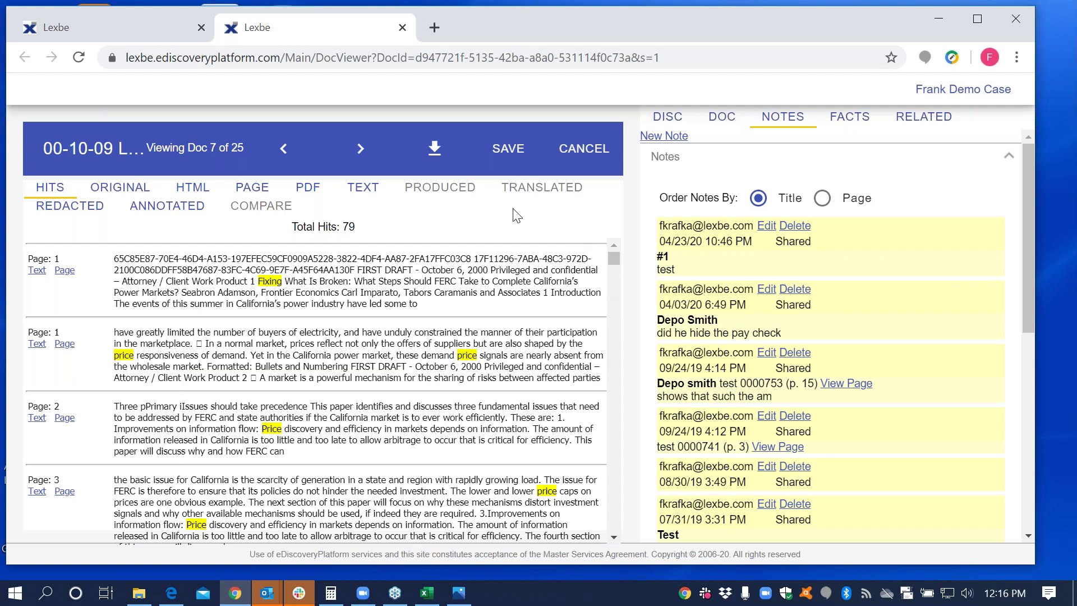
click(847, 117)
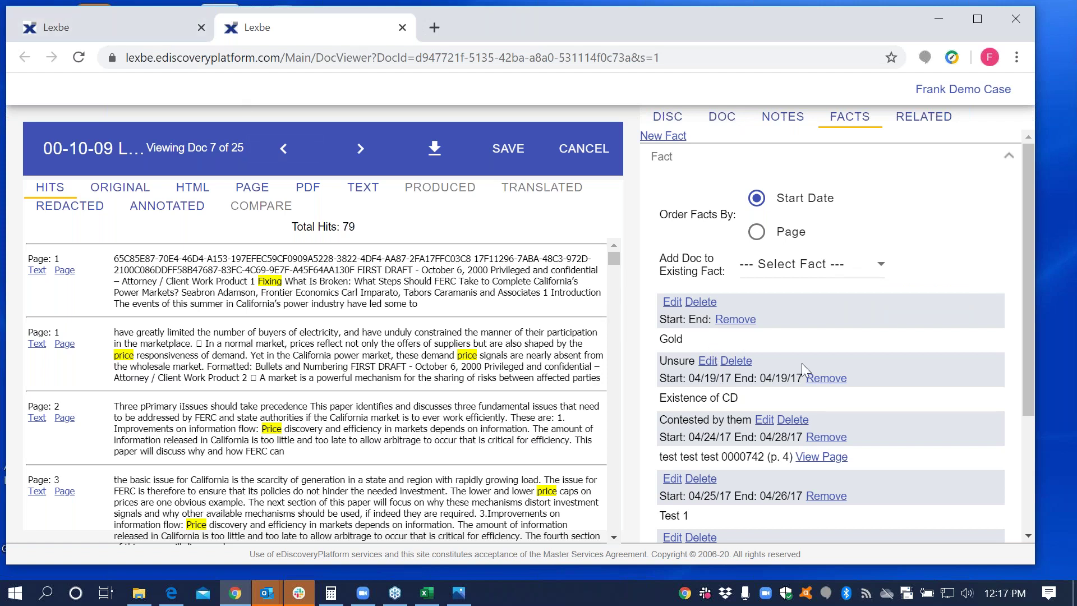
click(783, 271)
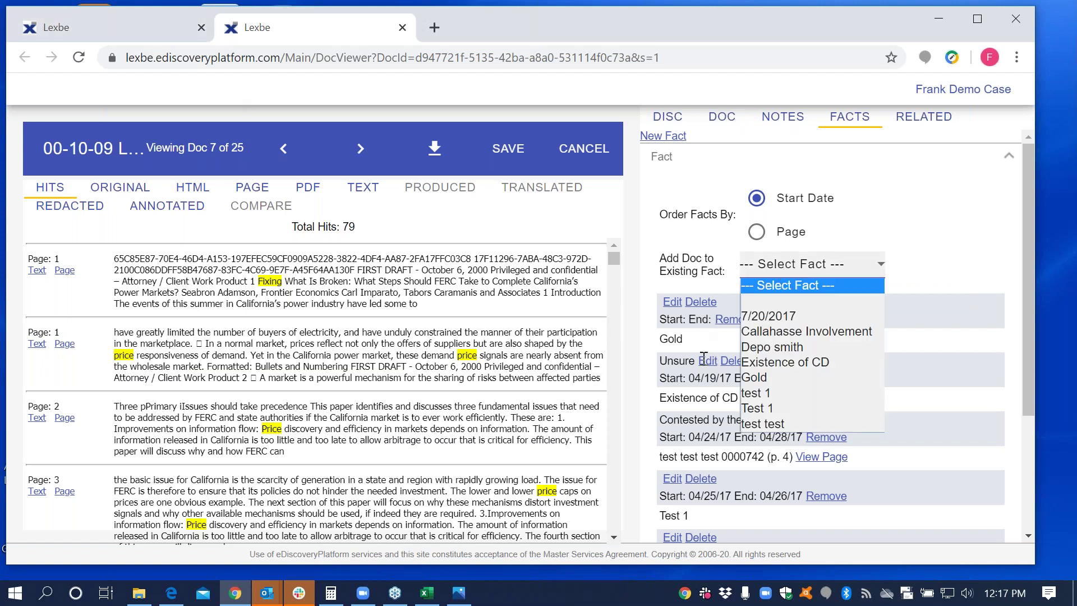
Step: Open the case's Facts & Issues page and review the facts with their linked documents and timeline
click(110, 29)
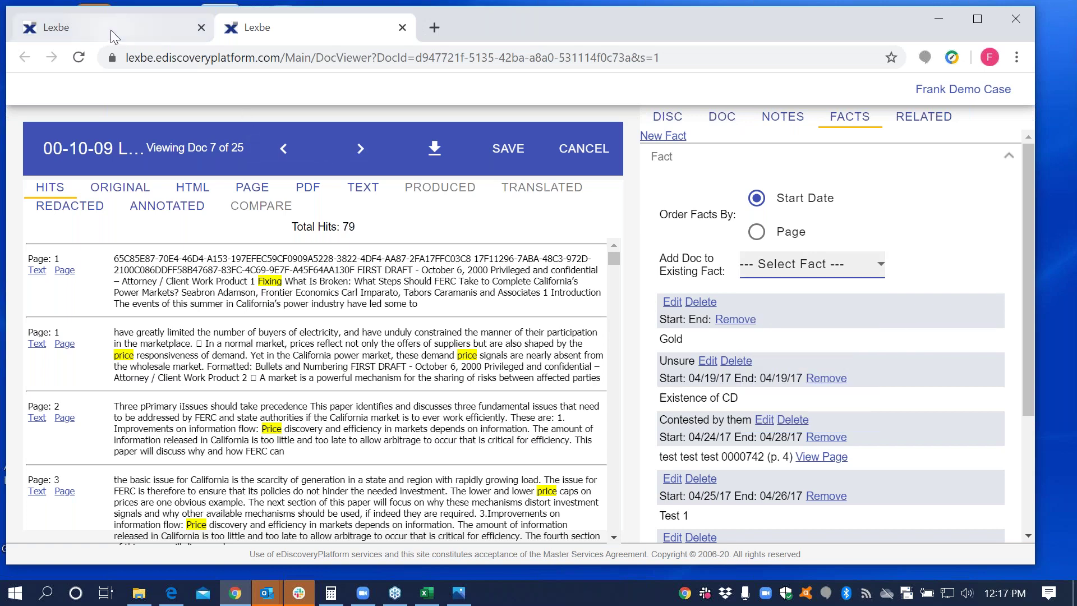
click(110, 30)
mouse_move(128, 95)
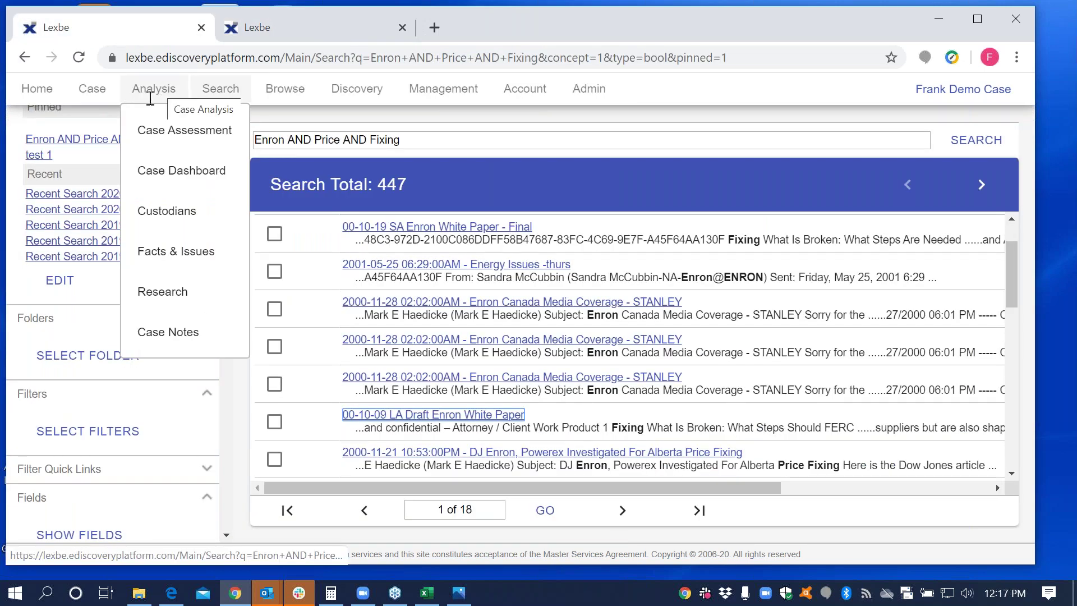
click(163, 264)
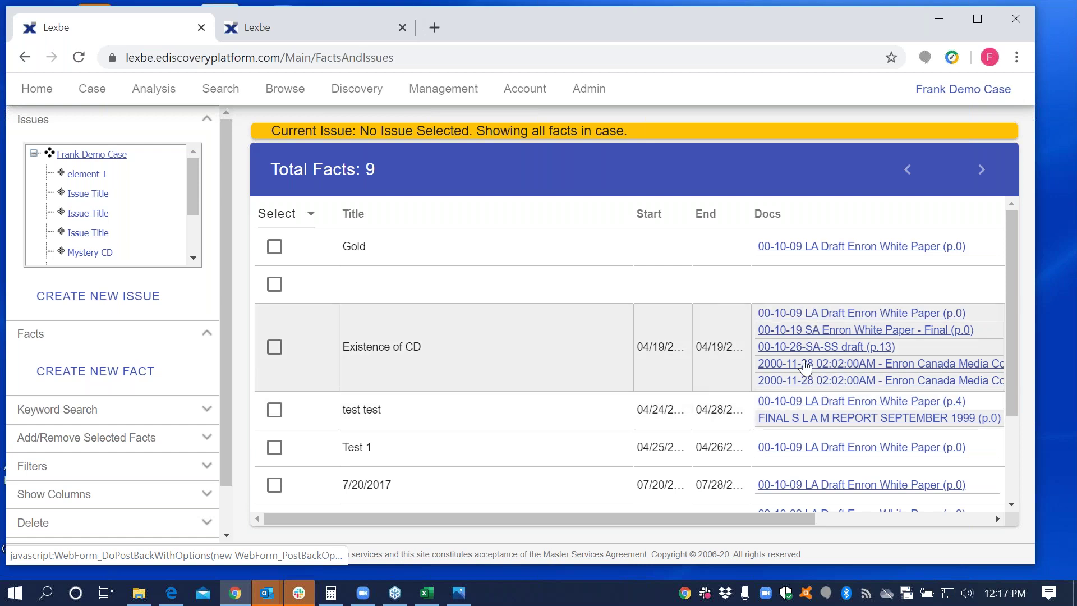
drag(783, 518, 944, 519)
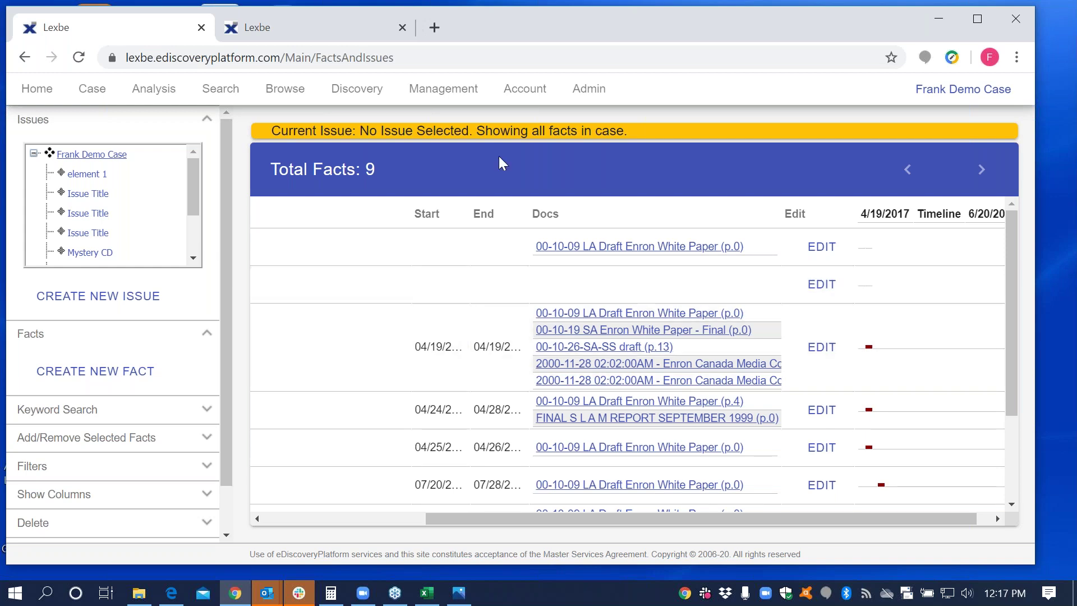
Step: Return to the white paper and review its related documents, including email family, threading and duplicates
click(308, 33)
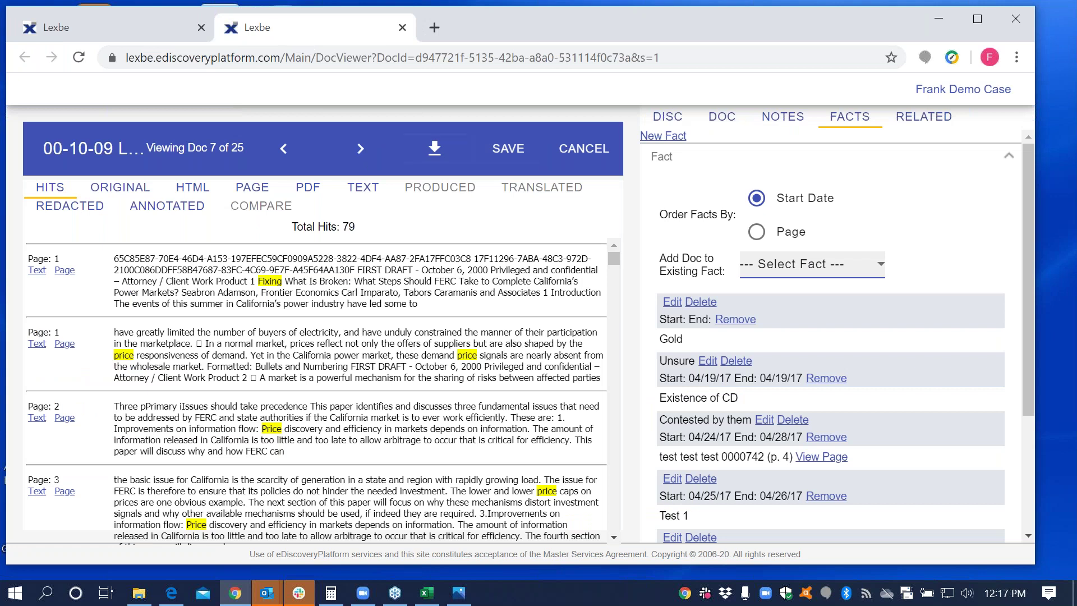
click(916, 129)
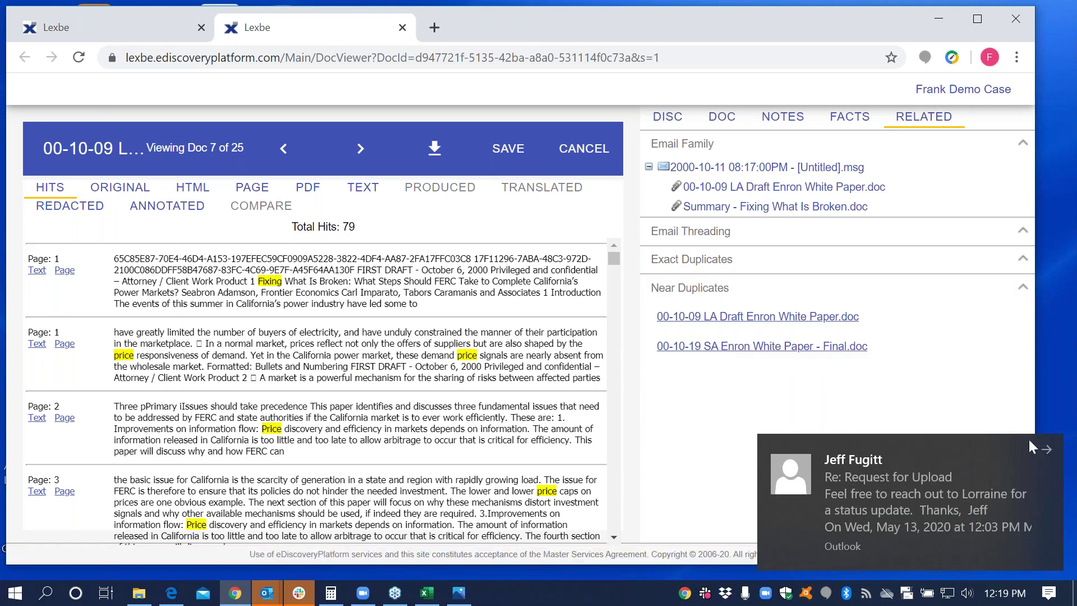
click(1045, 445)
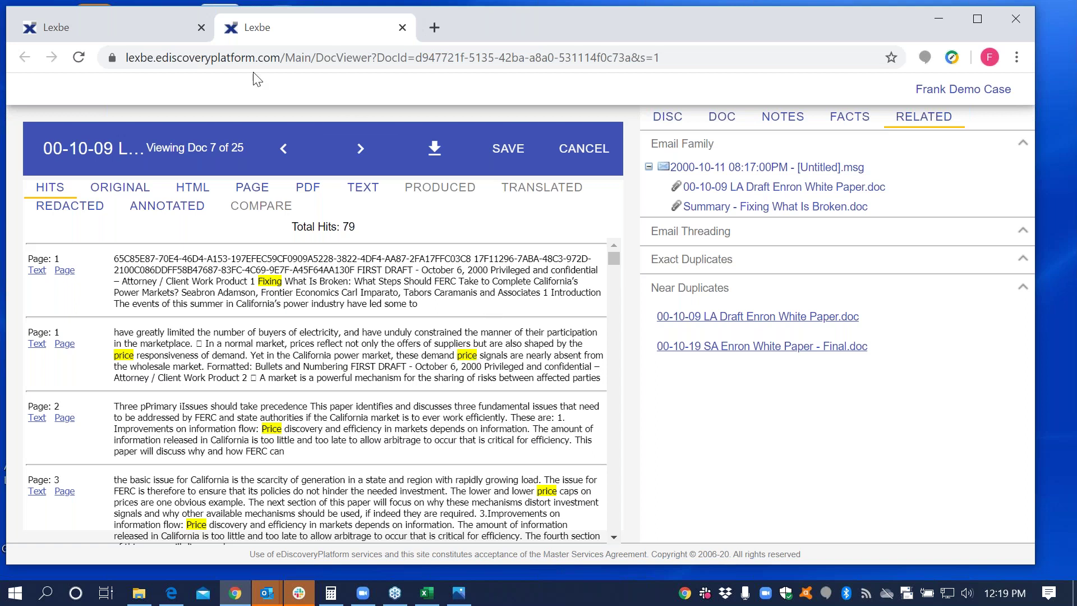
Step: Return to the case's home dashboard and bring up the list of cases to switch to
click(130, 27)
mouse_move(147, 90)
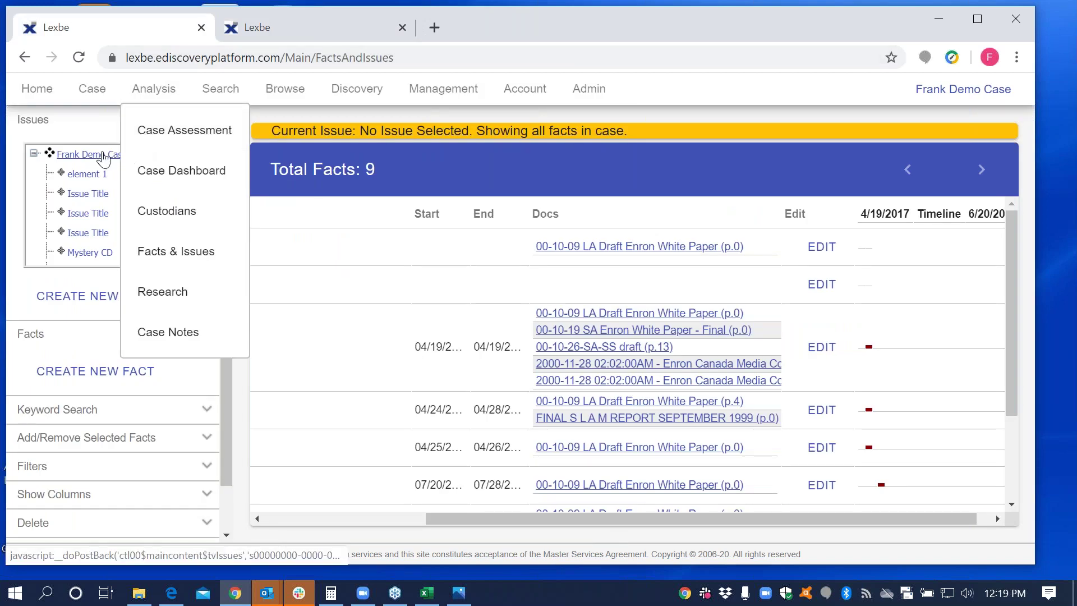
click(49, 96)
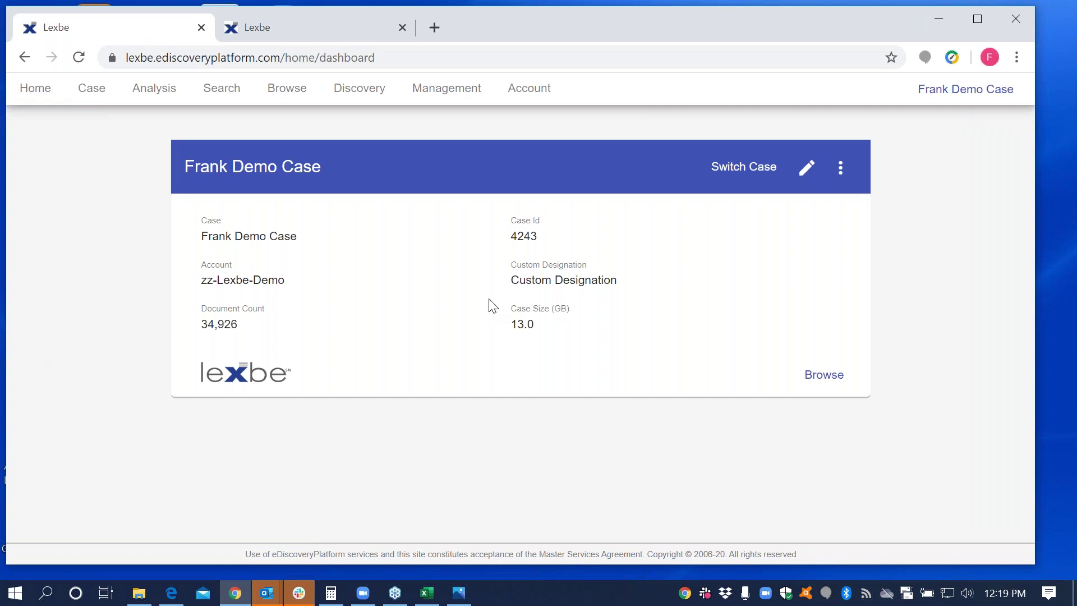
click(746, 170)
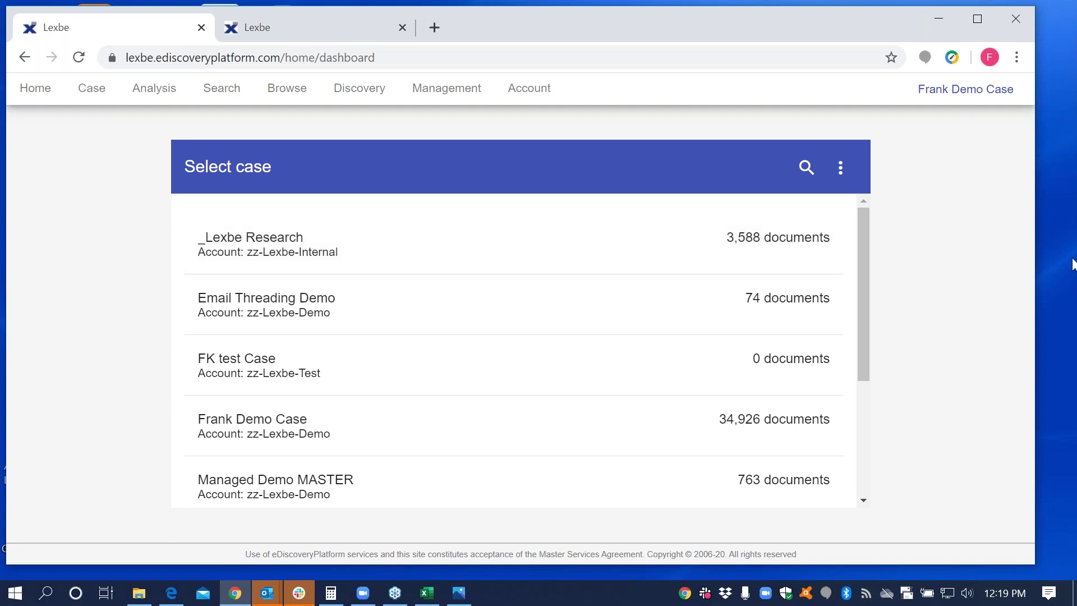
Step: Bring the "Transcription 2.png" image in Photos into view, review the sample transcription, and close it
drag(1073, 264, 379, 45)
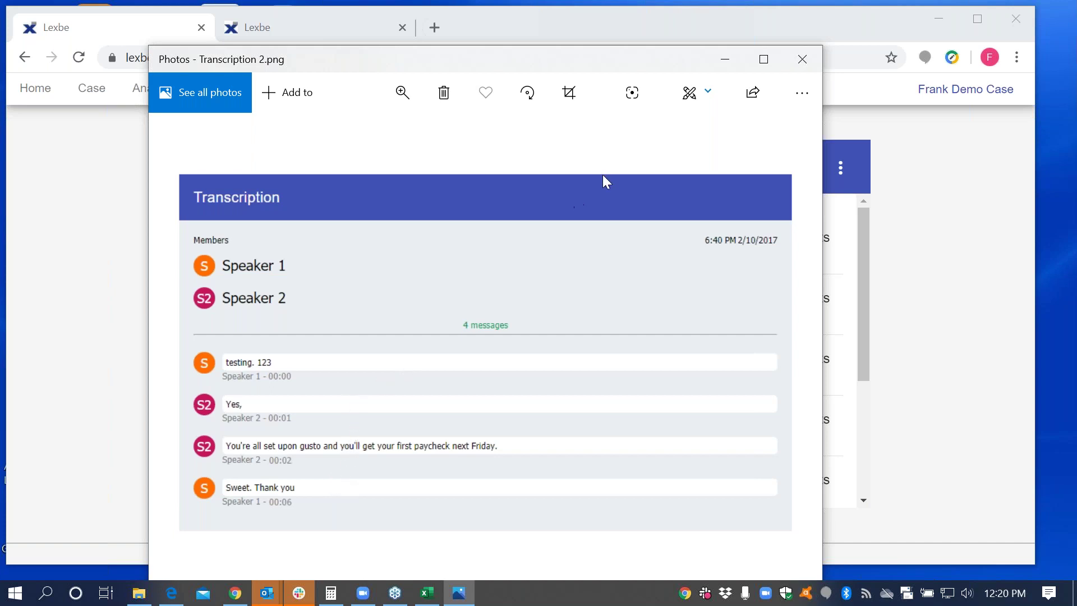
click(807, 65)
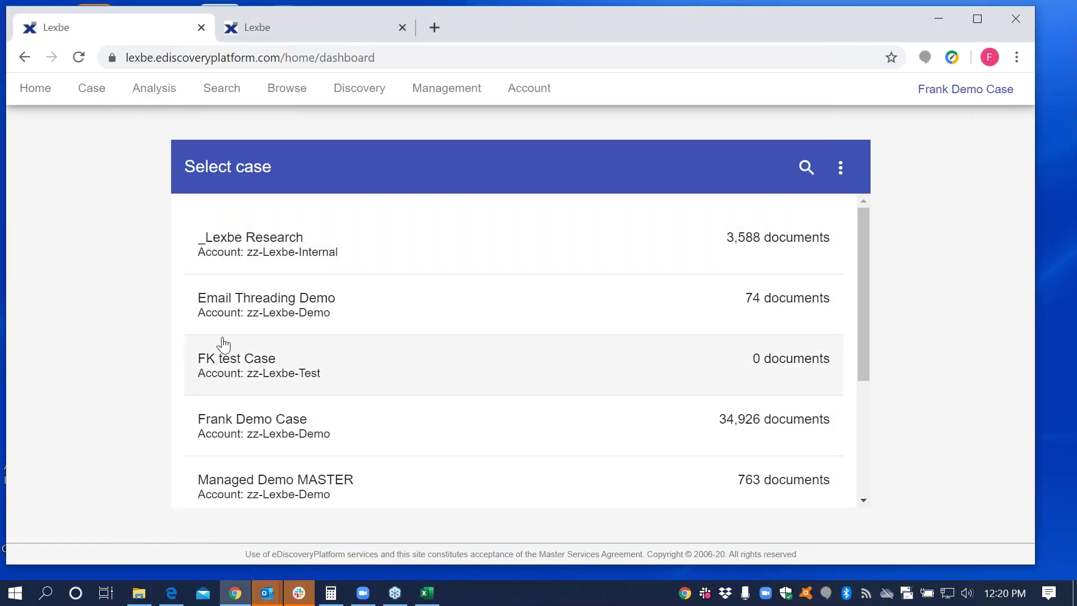
Step: Switch to the "Email Threading Demo" case, glance at the white paper's related documents, and return to the case dashboard
click(296, 306)
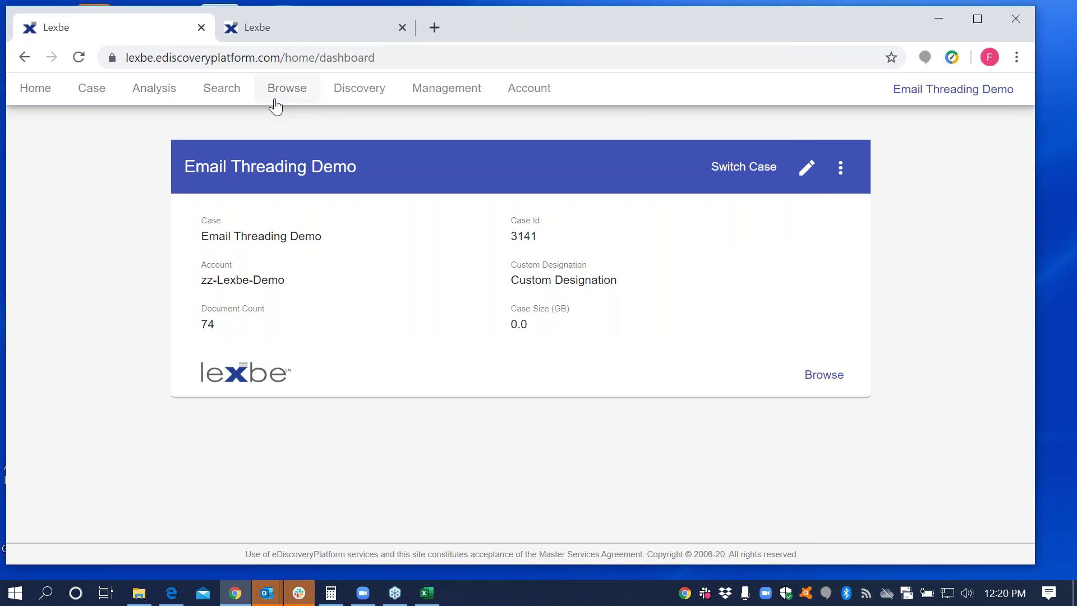
click(316, 24)
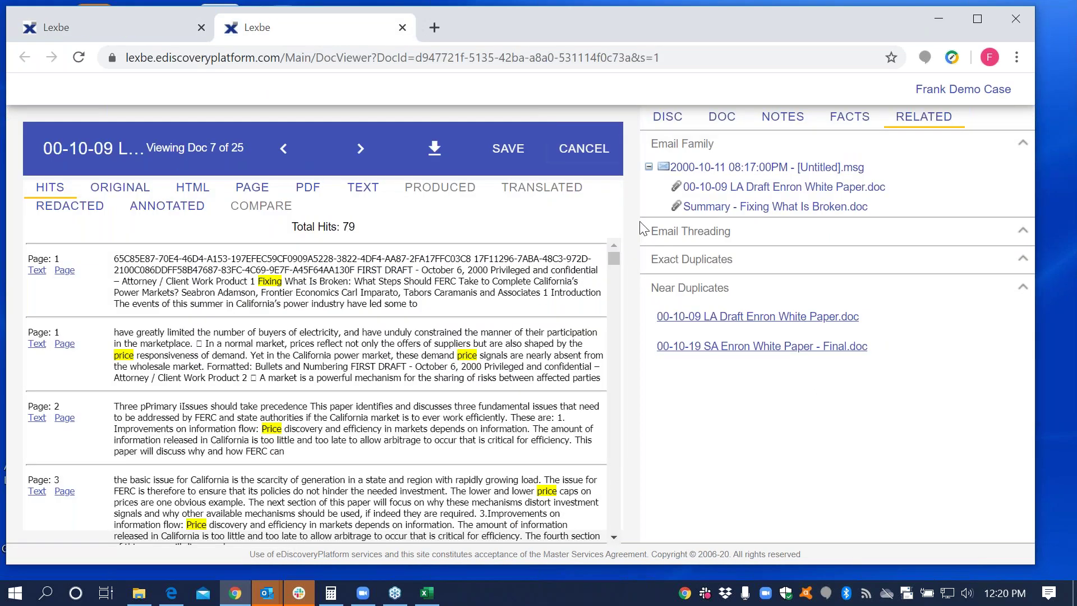
click(120, 25)
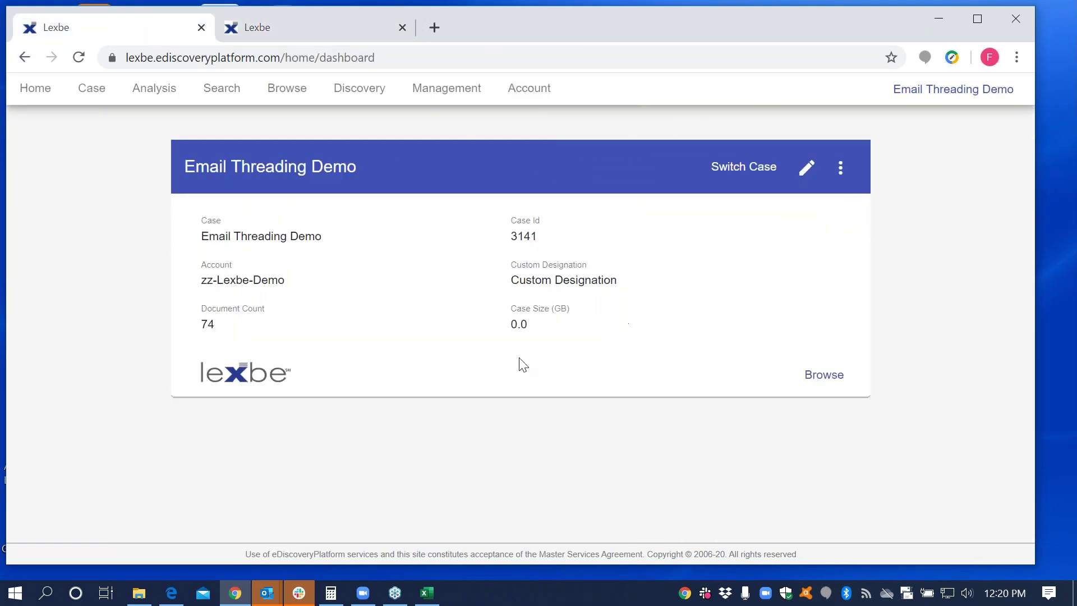
Step: Browse the case's documents by email thread group and open the "Re Test Email-d" thread
click(809, 372)
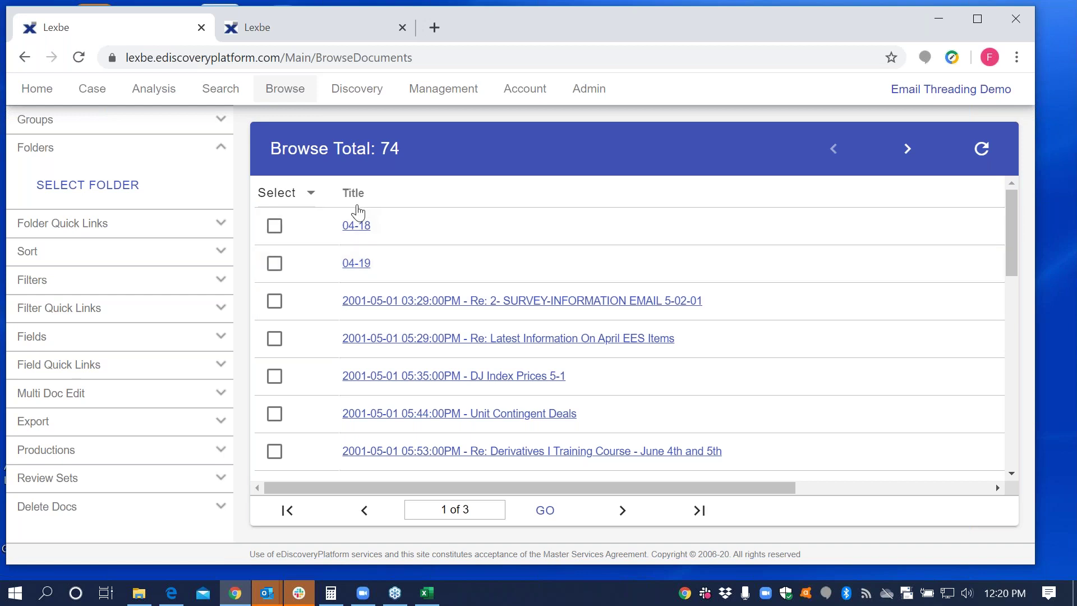
click(220, 118)
click(58, 177)
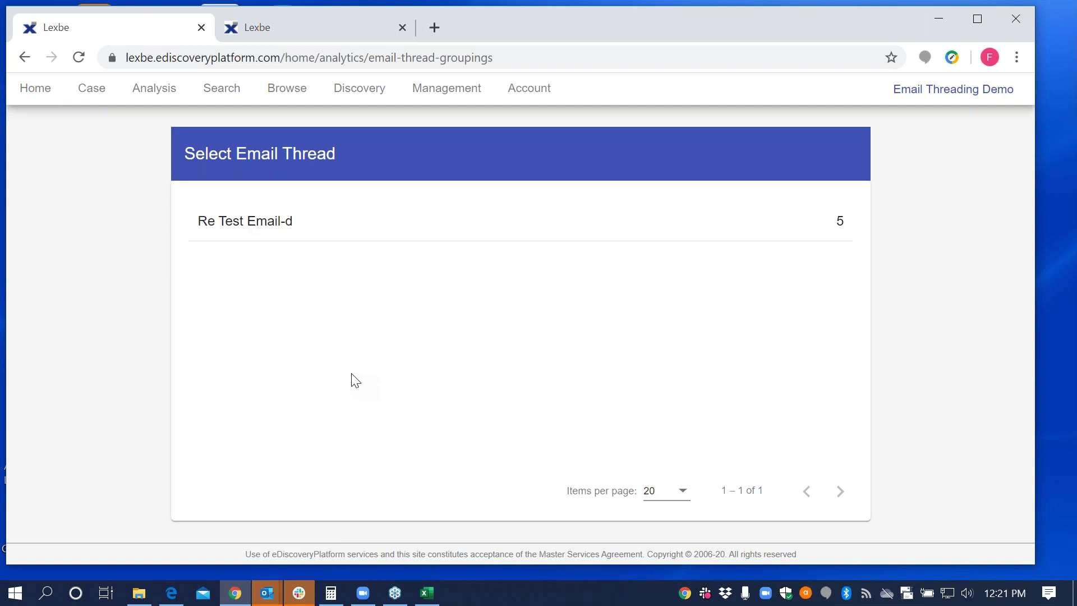
click(266, 226)
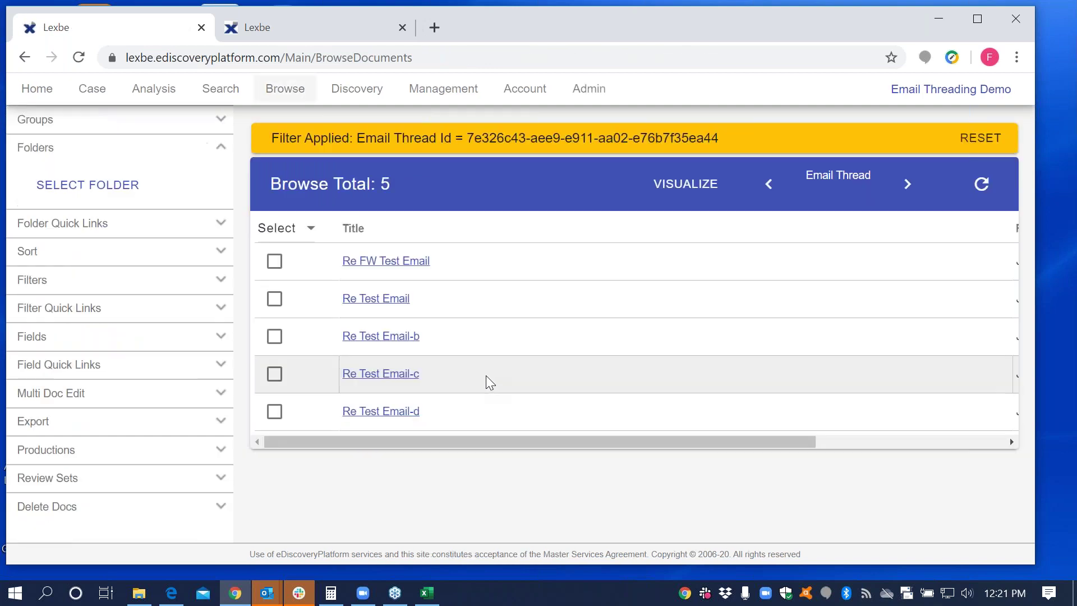
Step: Review the thread's email fields, visualize the thread as a diagram, and show details of the May 16, 2019 6:26:42 PM email
drag(406, 444, 692, 459)
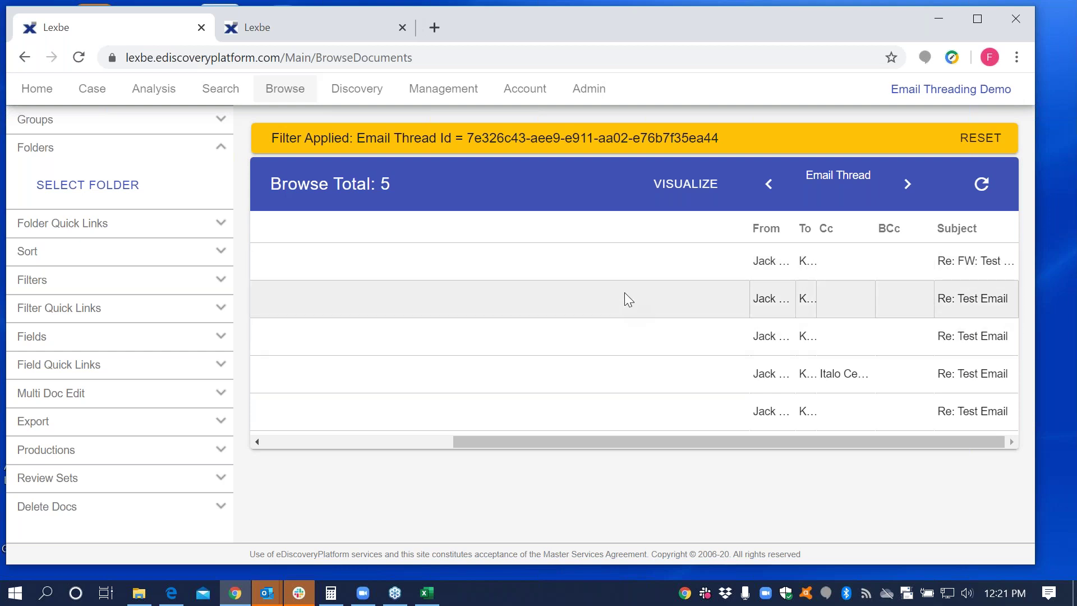
click(685, 190)
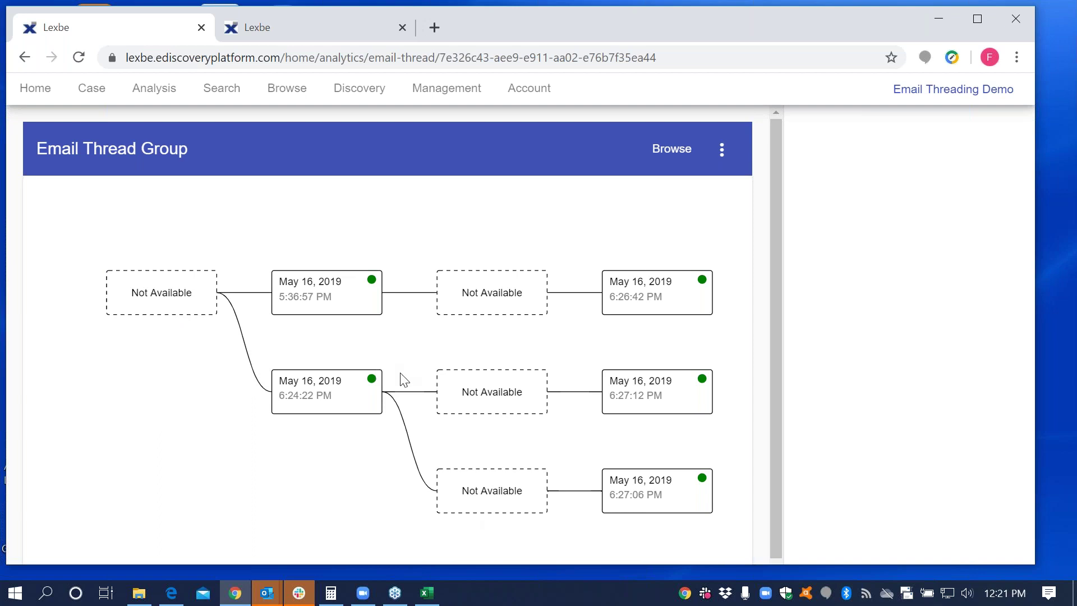
click(684, 313)
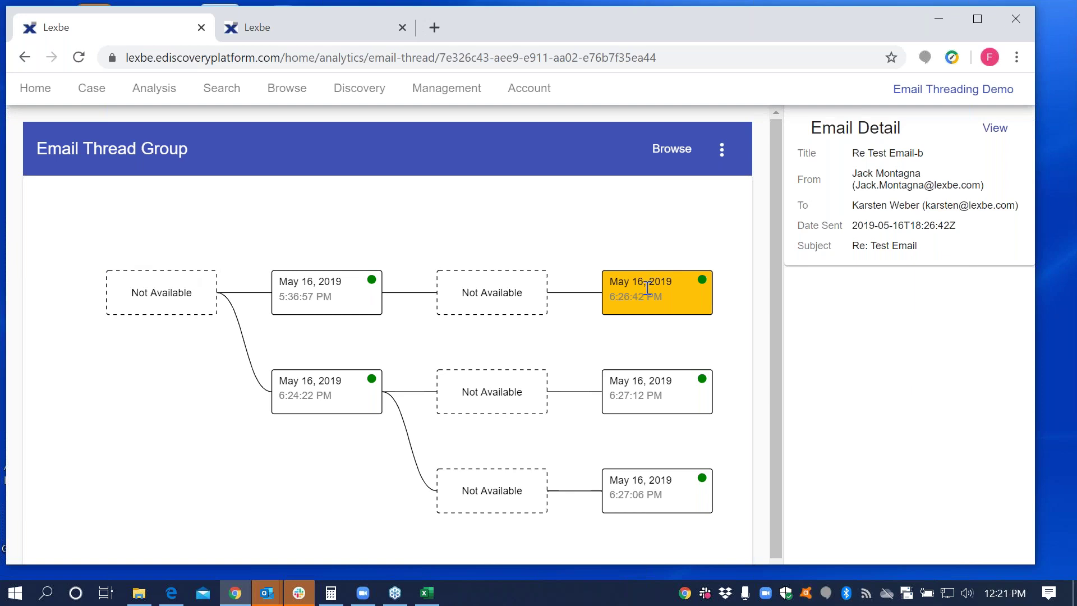
Step: Select the May 16, 2019 6:27:12 PM email alongside the 6:26:42 PM one and compare the two
click(662, 405)
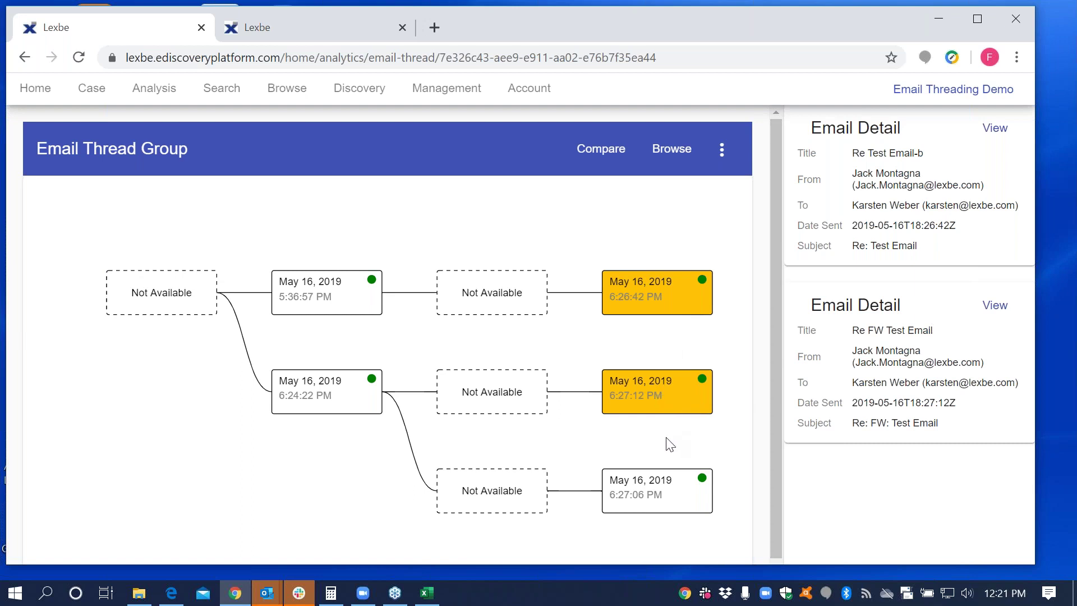
click(671, 400)
click(673, 412)
click(586, 153)
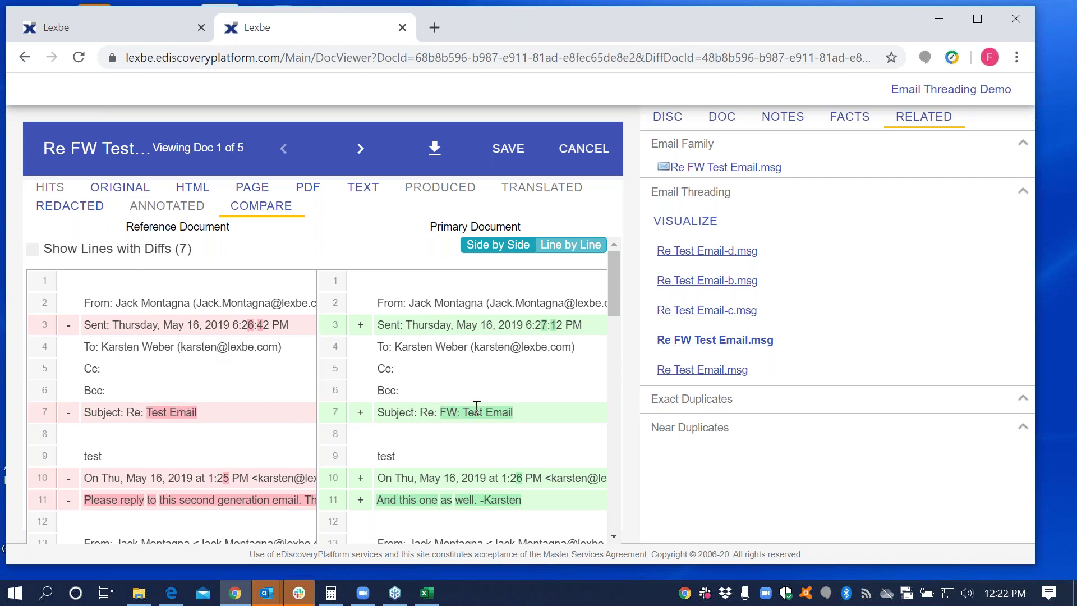
Step: Show the email comparison line by line, review the differences, and close the comparison
click(562, 248)
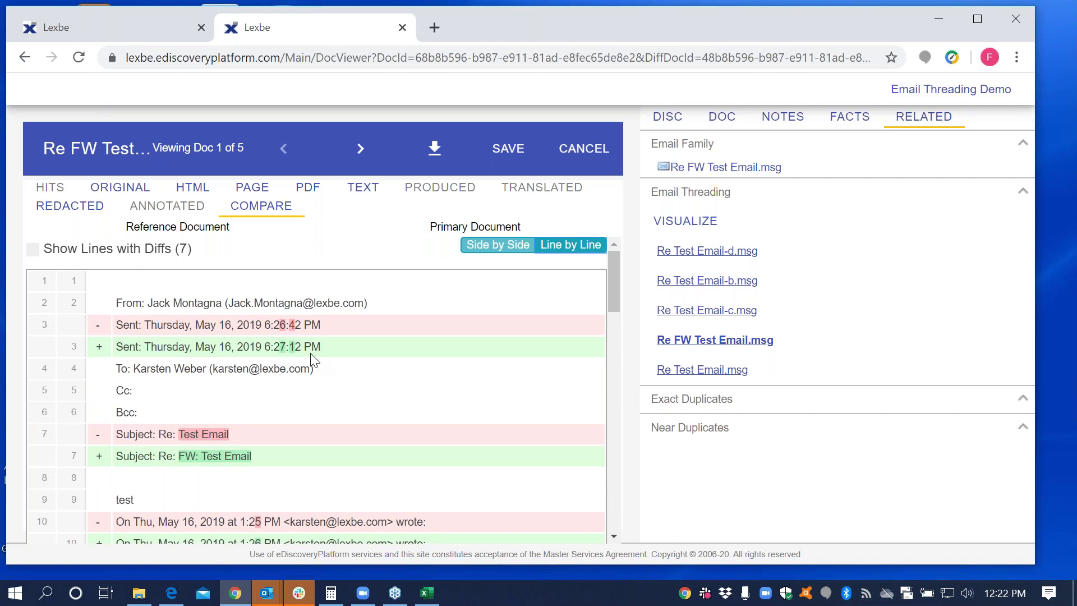
click(435, 149)
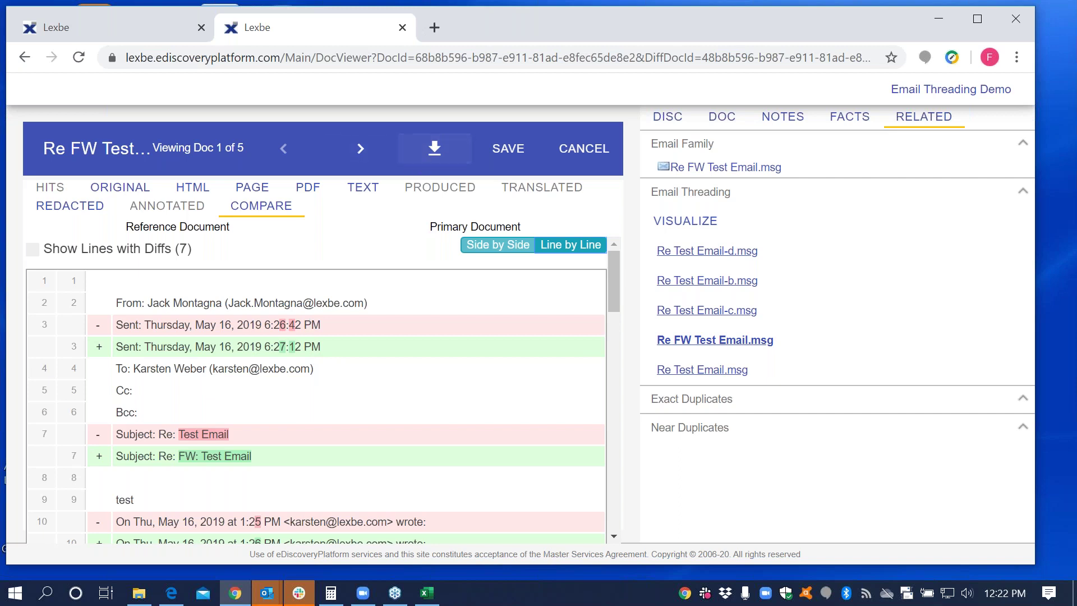
click(402, 28)
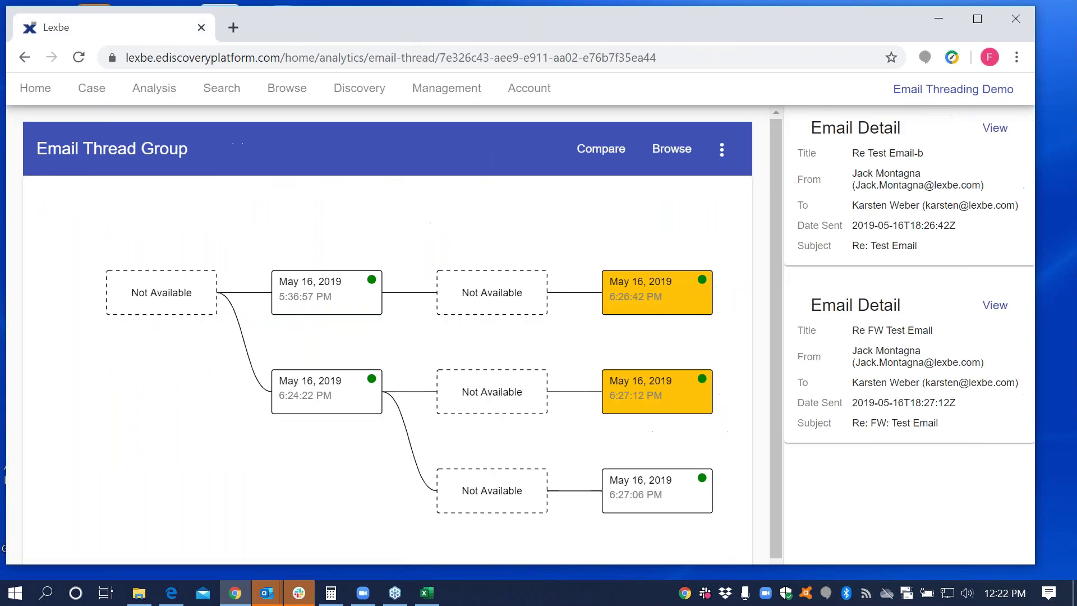
Step: Return to the case dashboard and switch to the "Frank Demo Case"
click(42, 96)
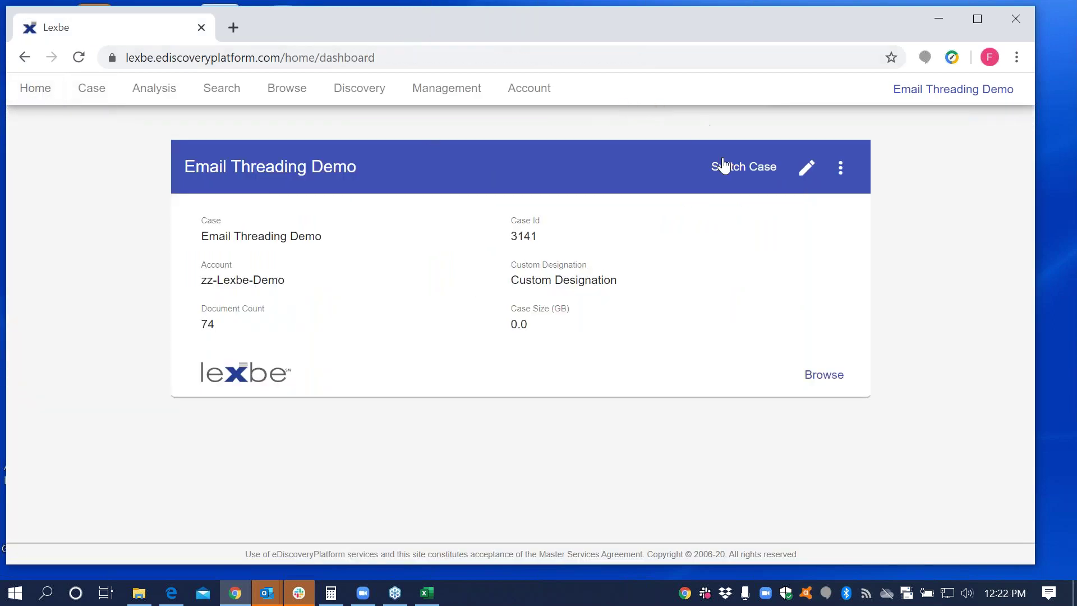
click(725, 168)
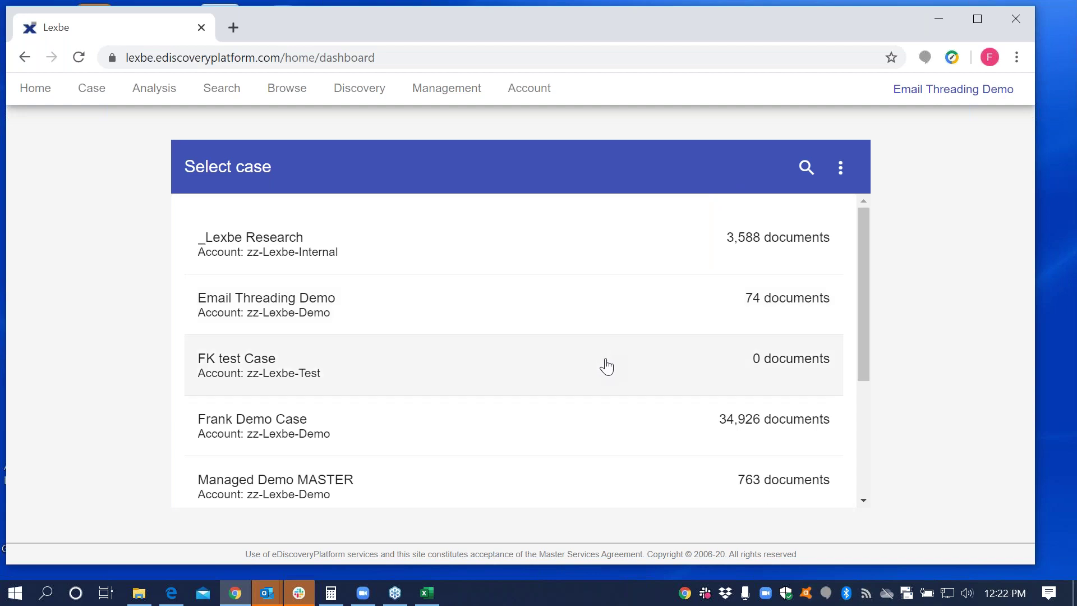
click(746, 419)
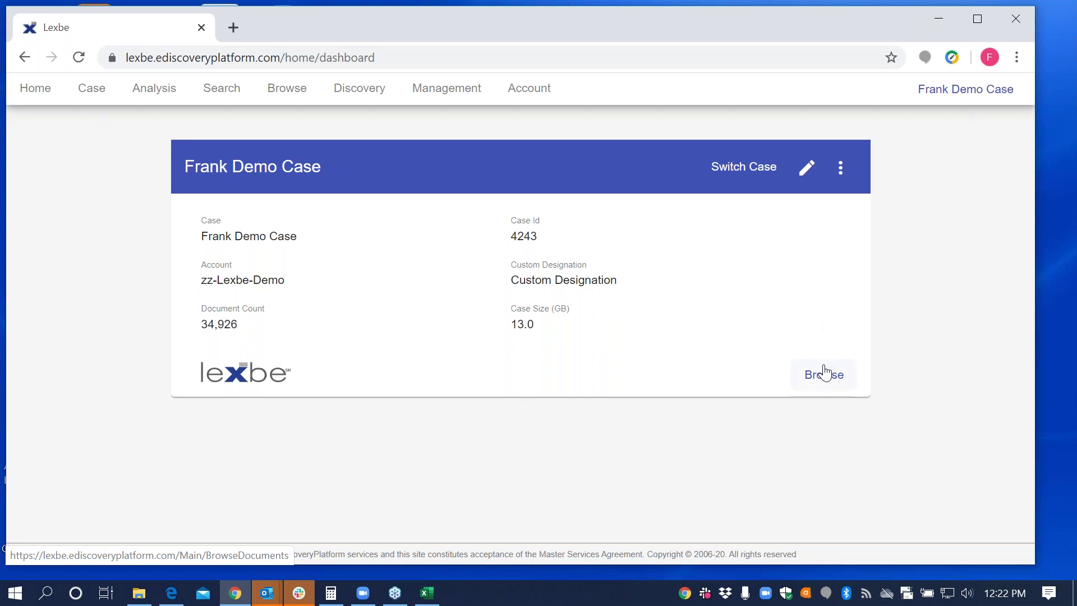
Step: Go to the case's production jobs and create a new job titled "Production 05-13-2020"
click(838, 171)
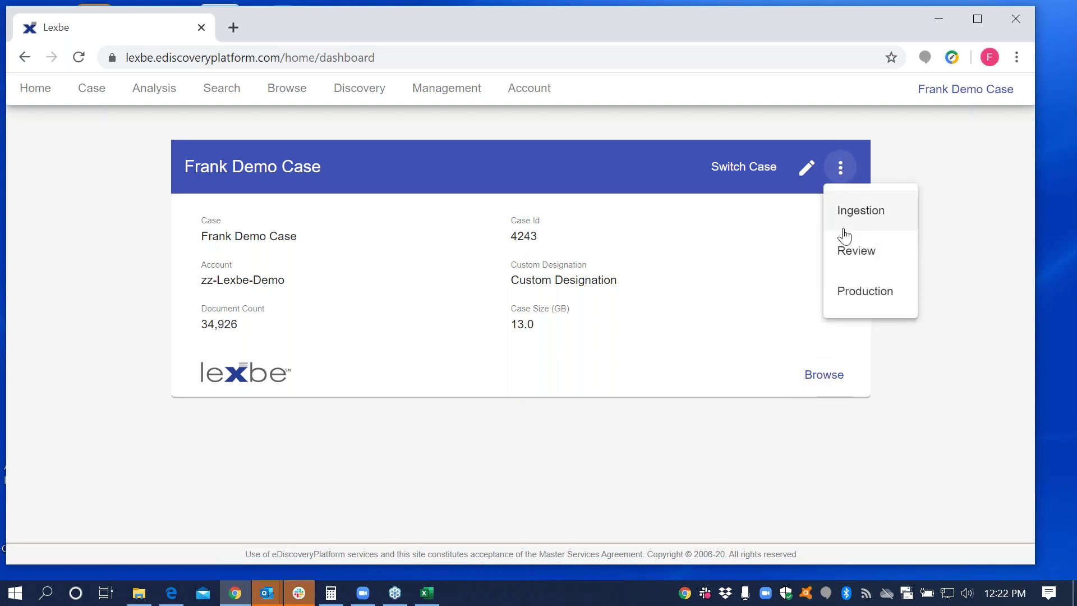
click(856, 292)
click(357, 89)
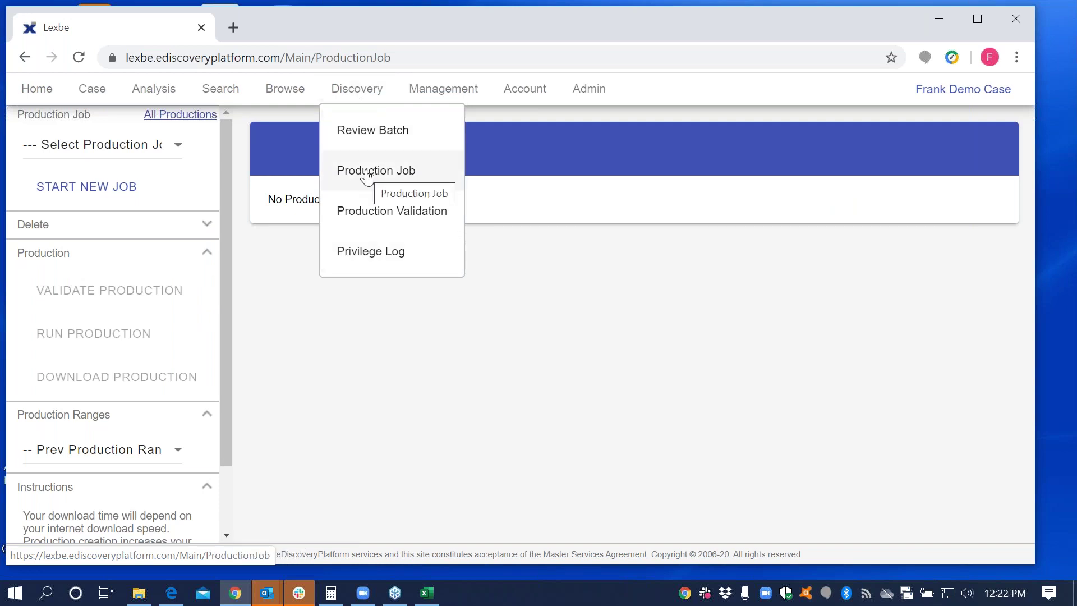
click(617, 336)
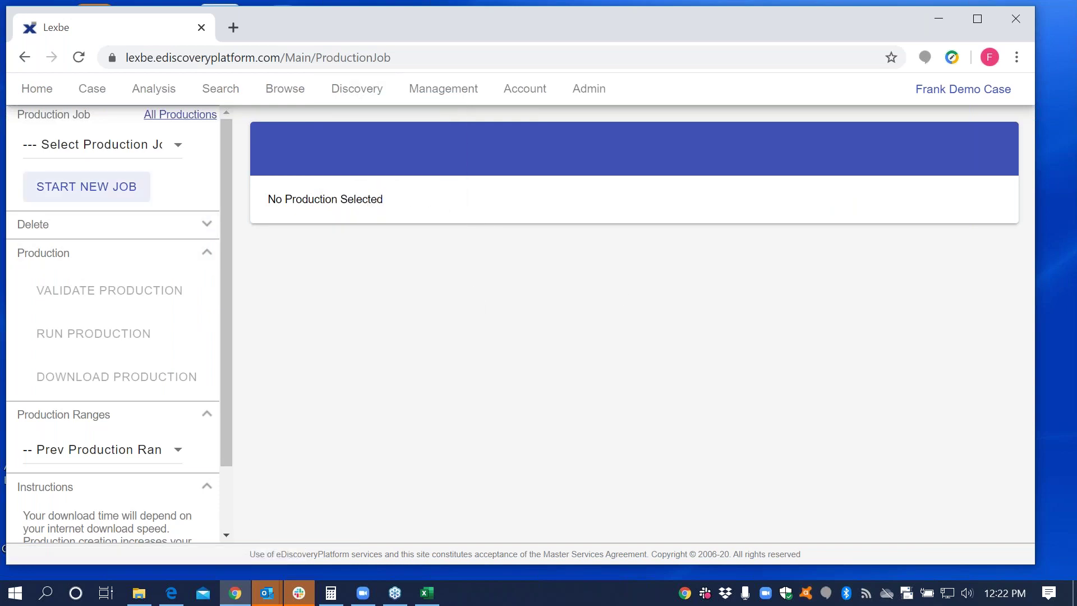
click(142, 194)
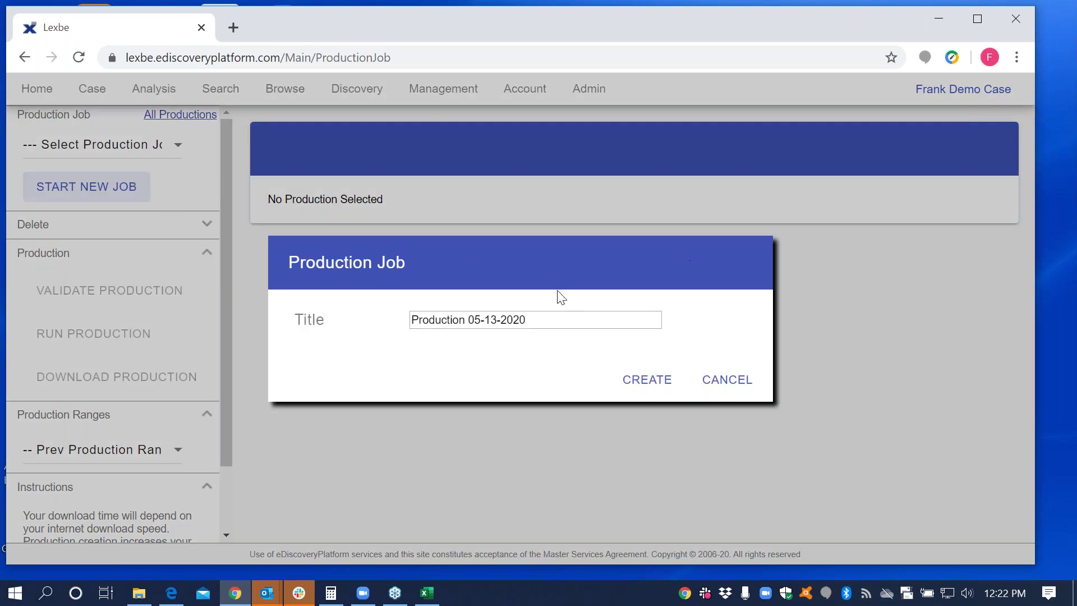
click(645, 382)
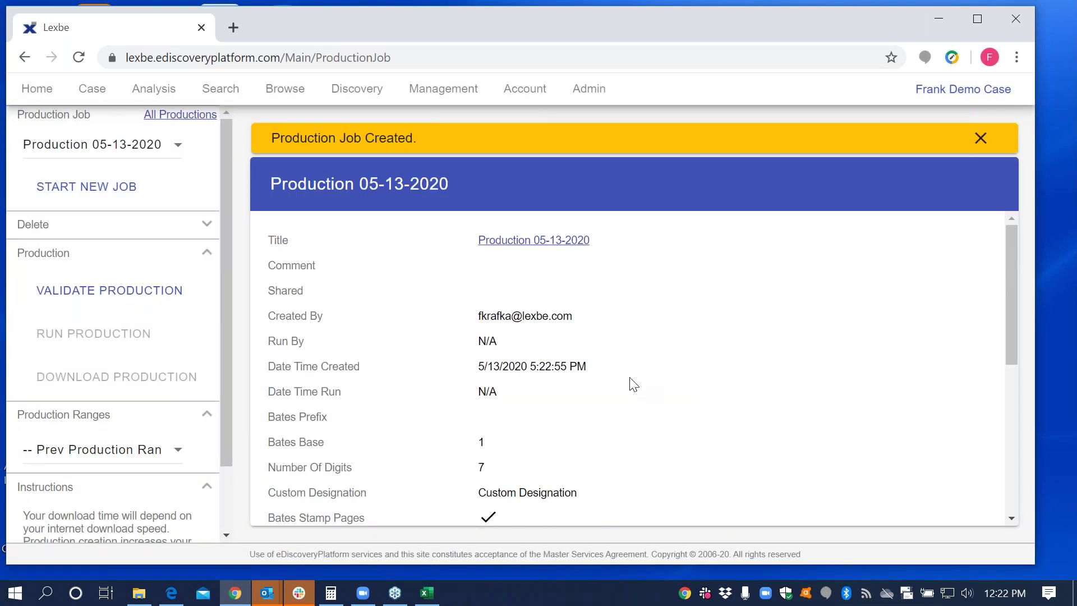
Step: Open the new production job's settings for editing and look over the shared download's password and link expiration fields
drag(1014, 282, 1045, 434)
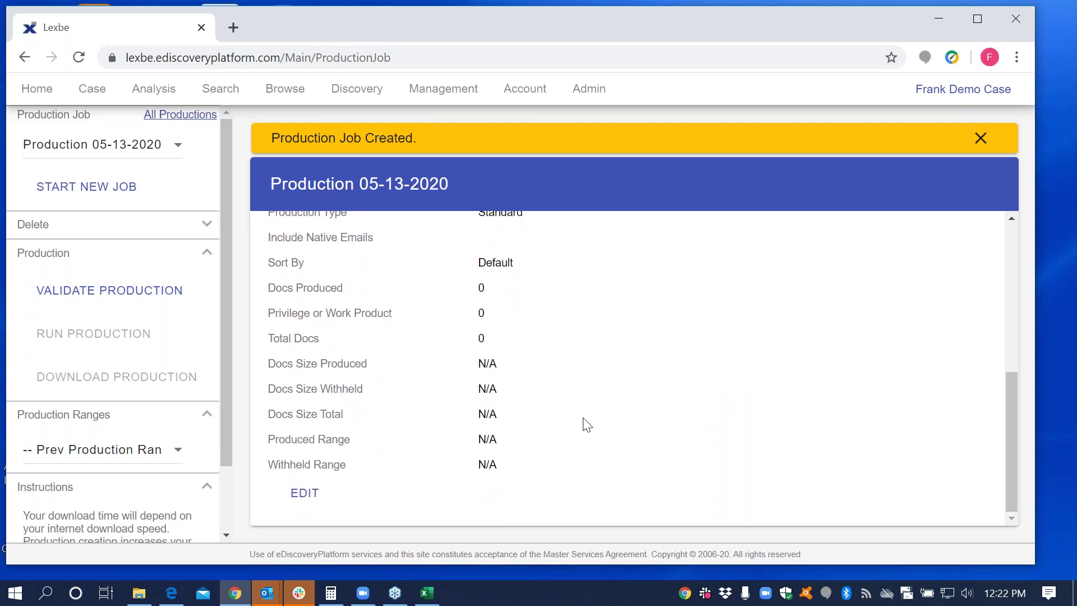
click(306, 492)
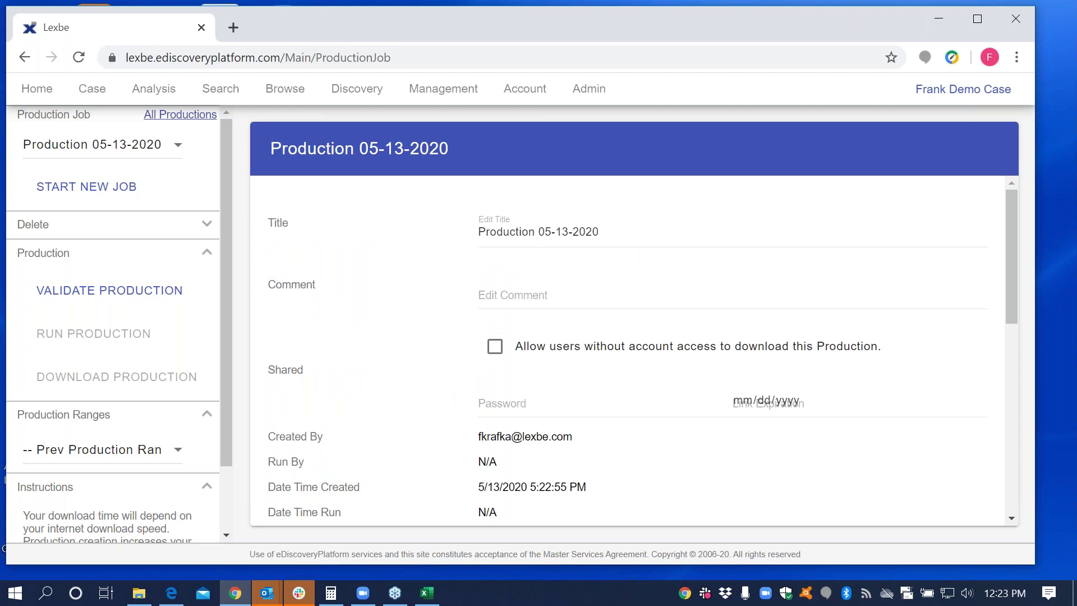
click(553, 403)
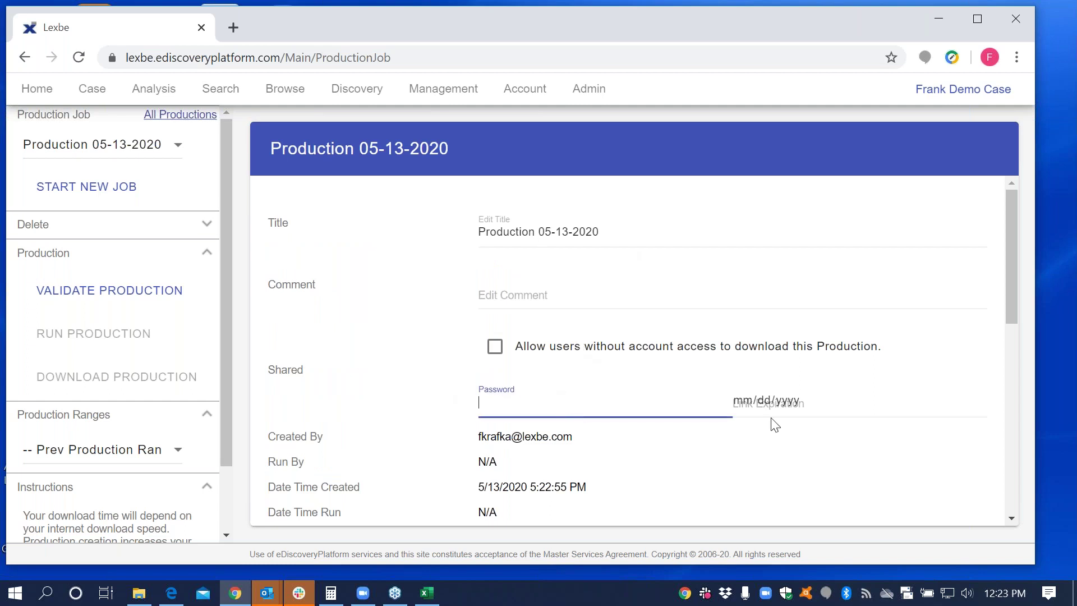
click(859, 411)
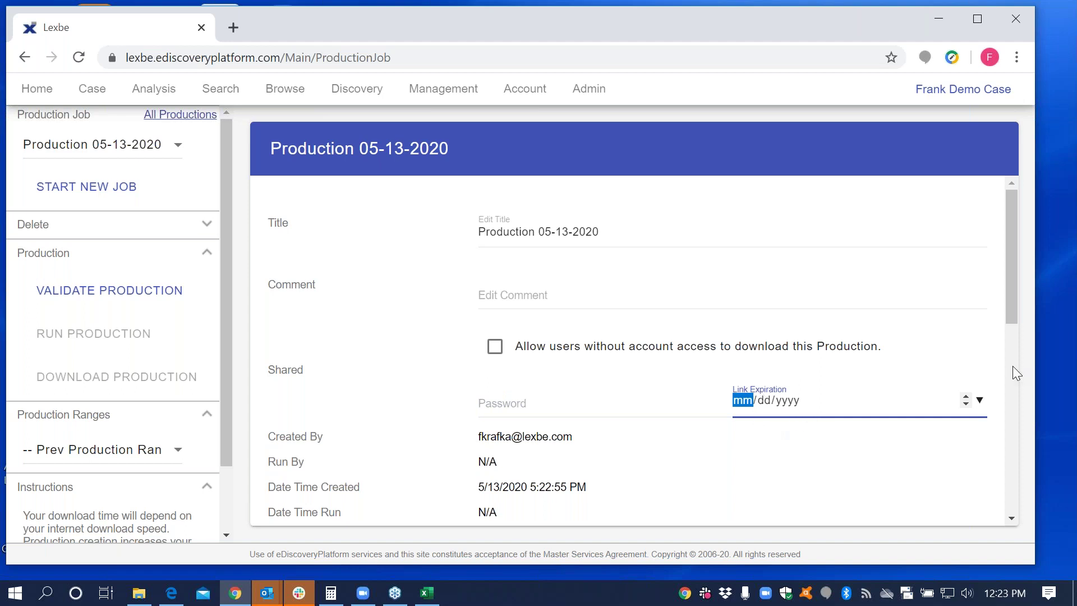
Step: Review the Bates and production type options, keep the type at Standard, and save the production job settings
drag(1015, 305, 1031, 382)
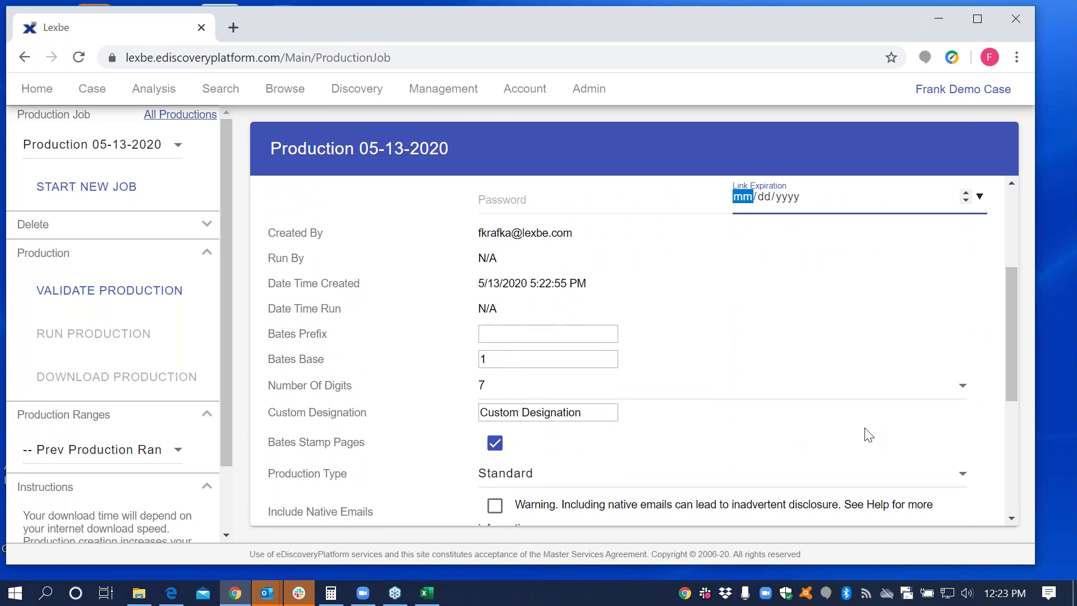
drag(1019, 385, 1015, 424)
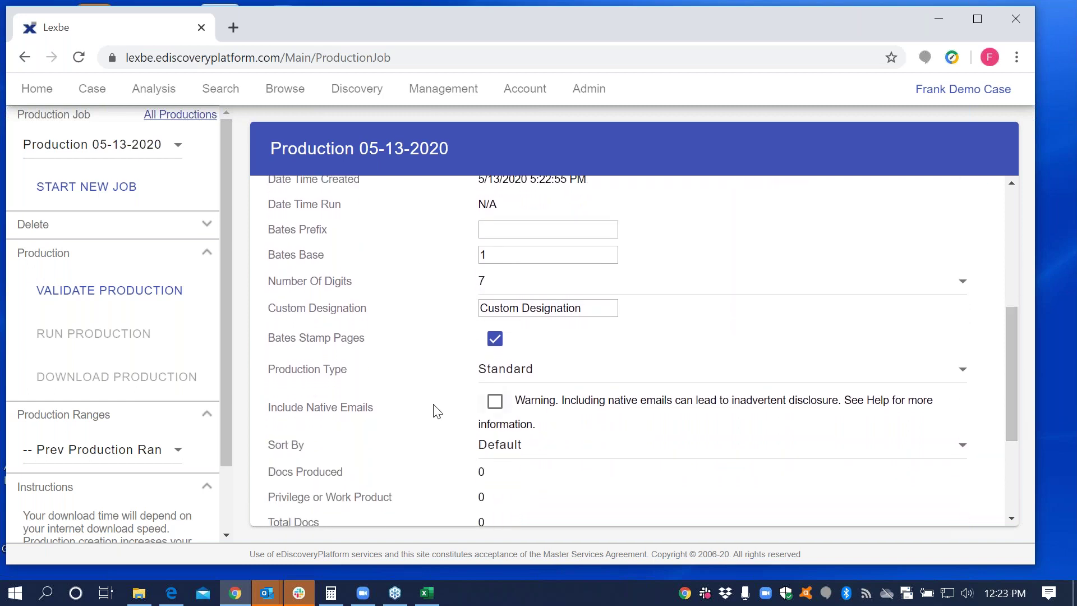
click(618, 376)
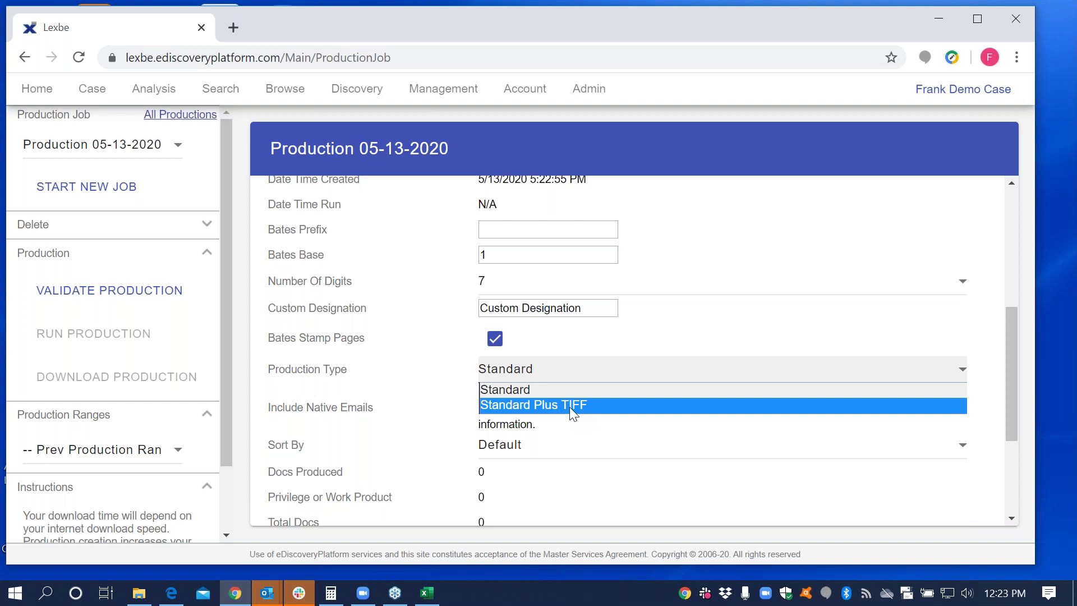
click(1016, 331)
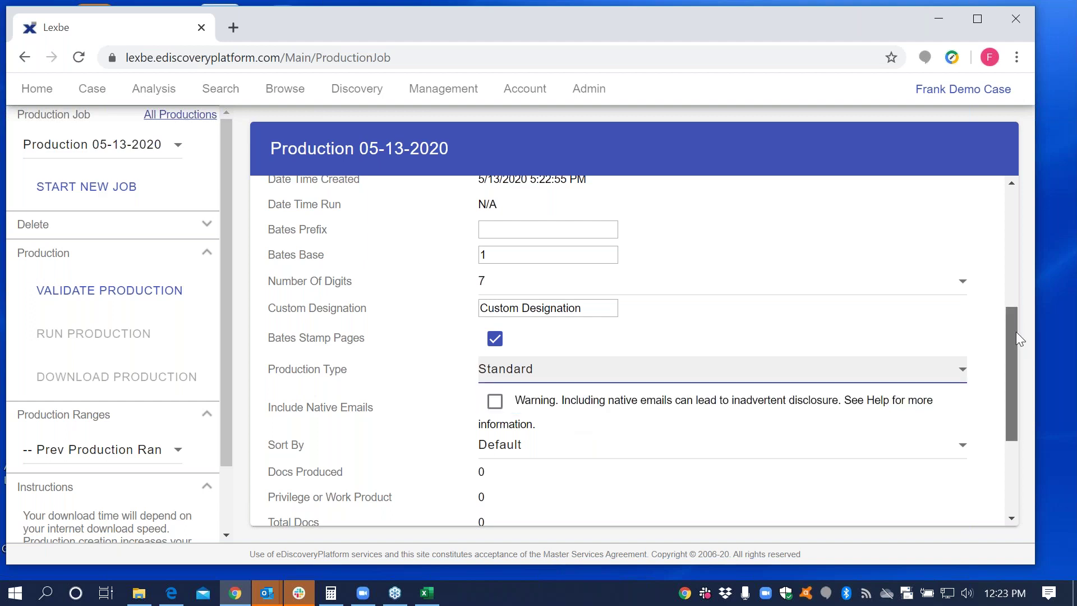
drag(1018, 339, 1032, 458)
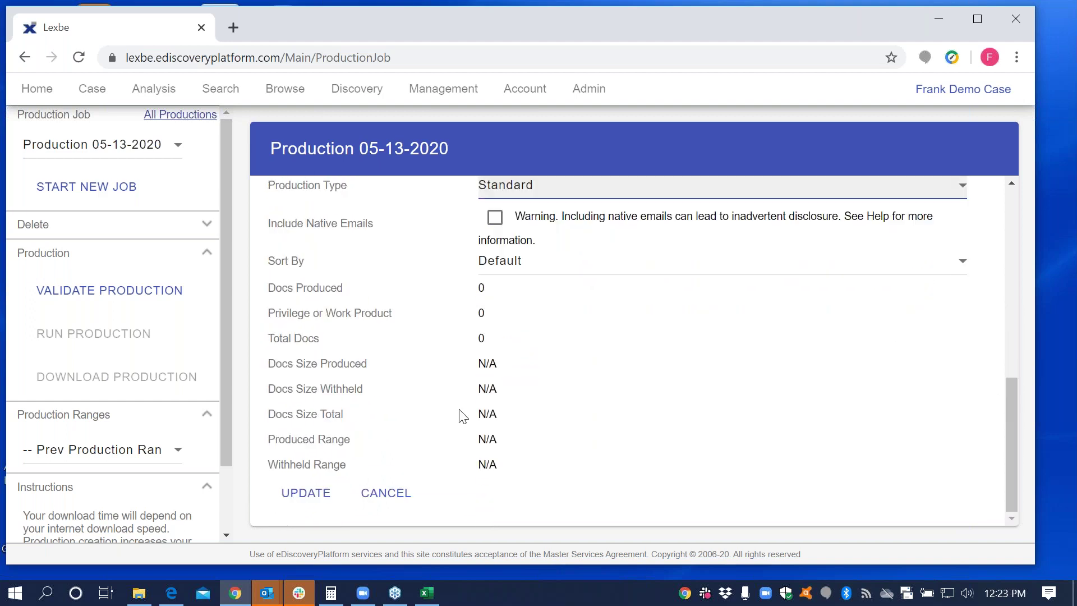
click(308, 492)
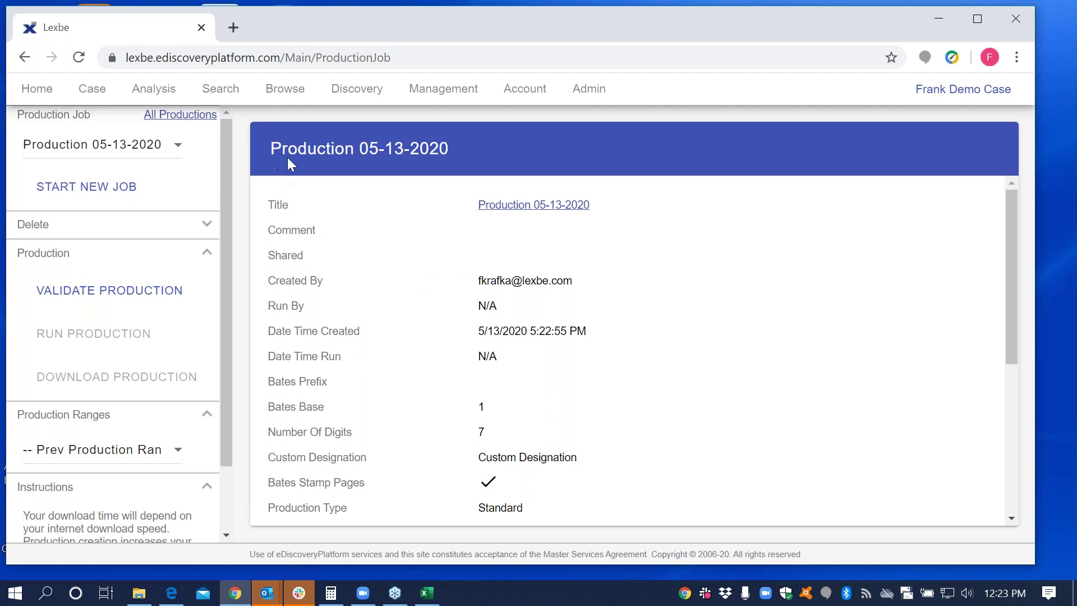
Step: Run the pinned search "Enron AND Price AND Fixing" and select all documents on the first results page
click(219, 101)
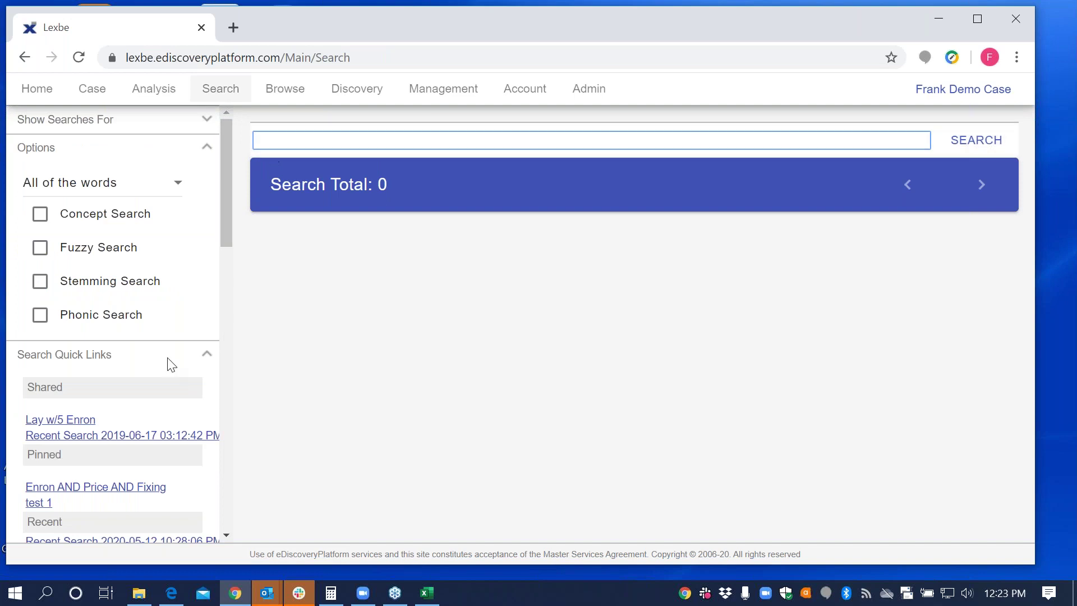
click(84, 488)
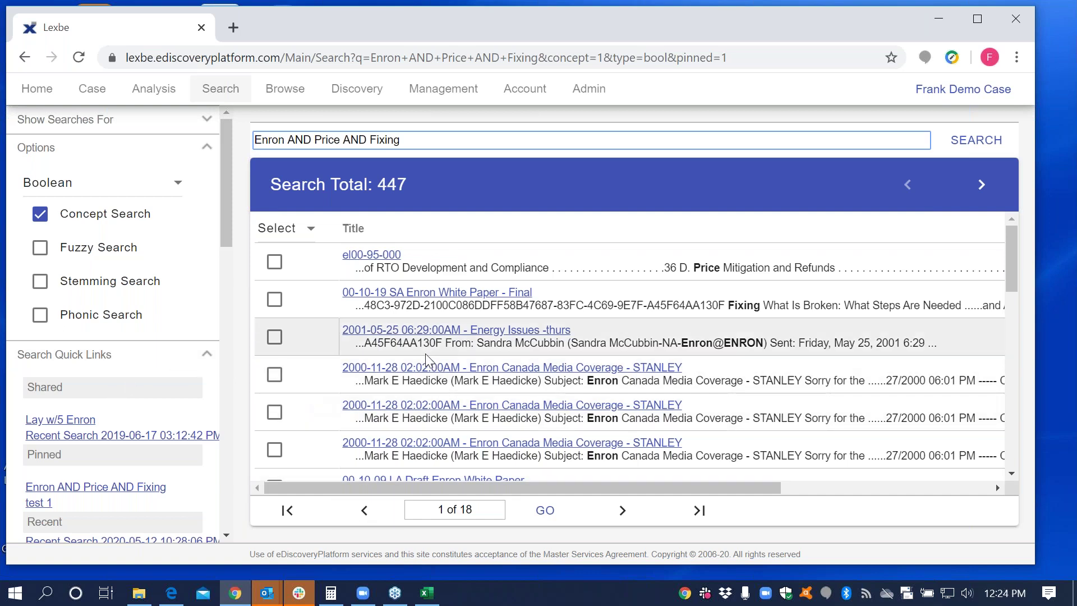
click(274, 262)
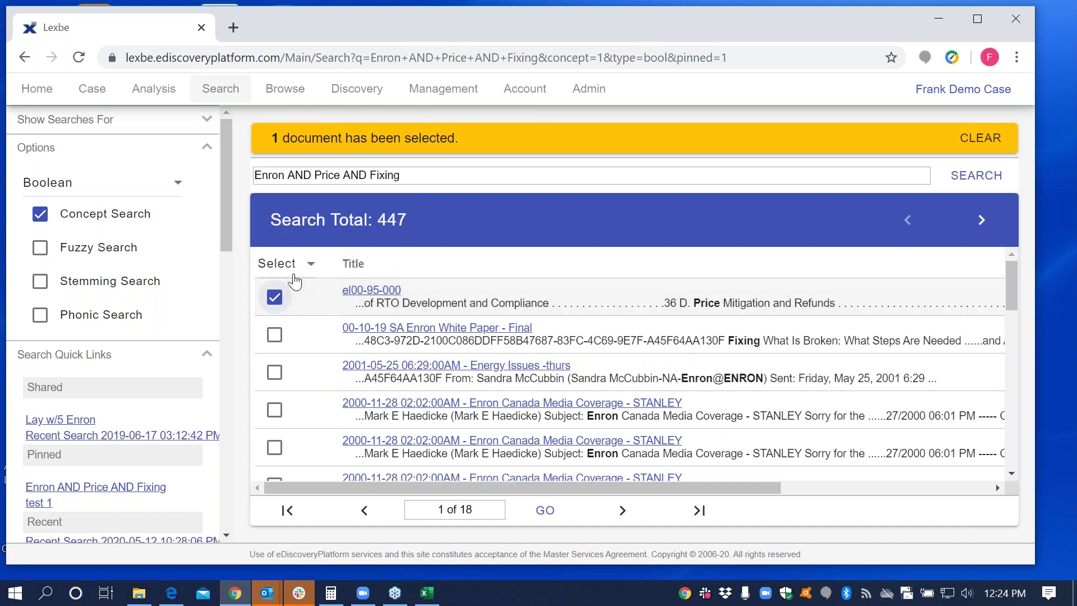
click(297, 273)
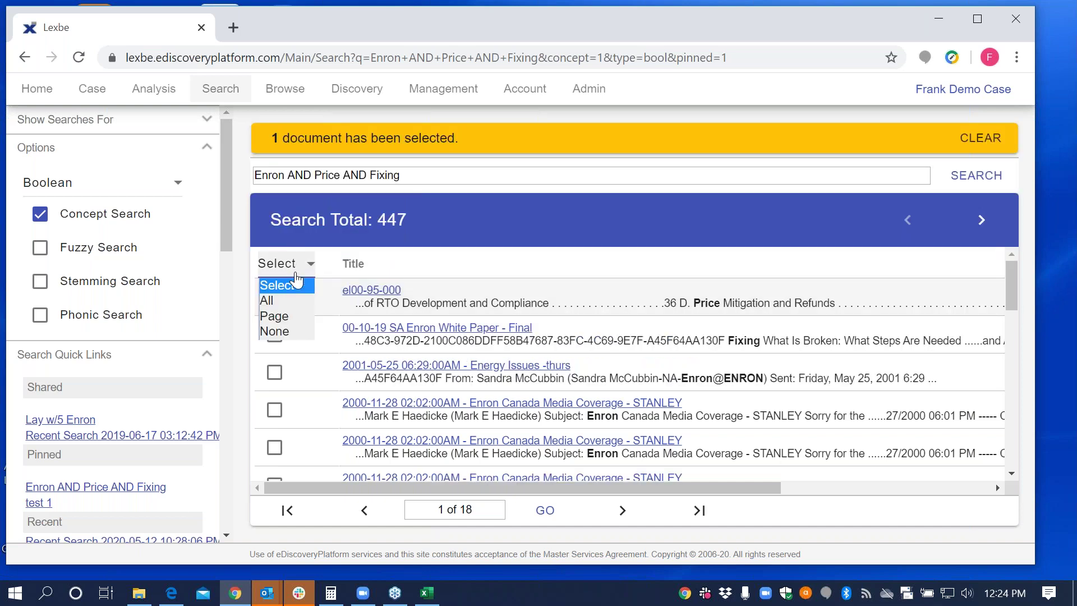
click(274, 315)
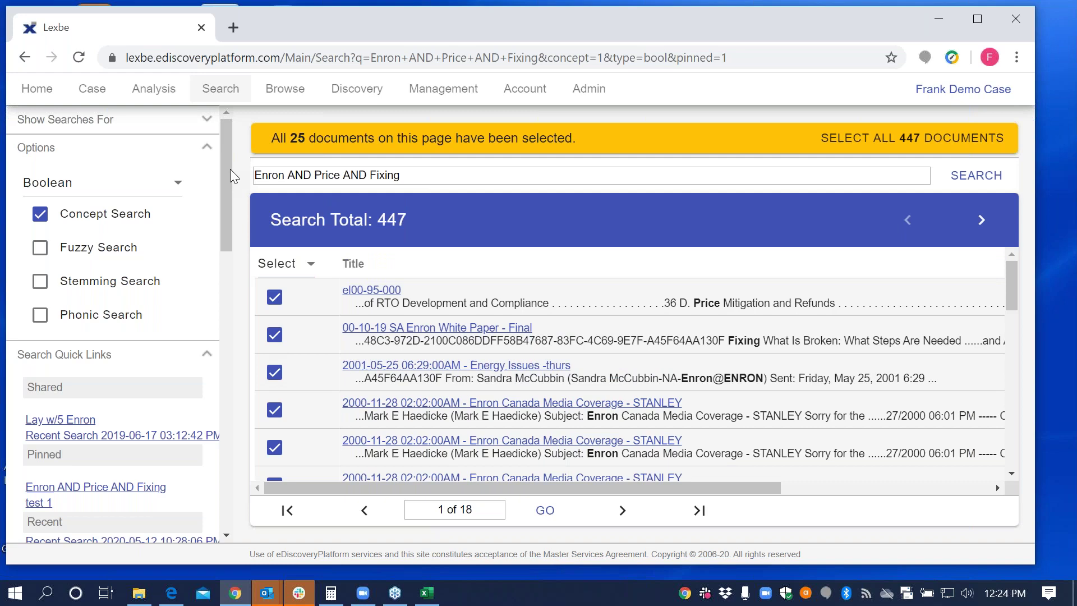
Step: Add the selected documents, expanded to entire emails, to the "Production 05-13-2020" job
scroll(226, 196, down, 1)
drag(227, 196, 216, 458)
click(177, 417)
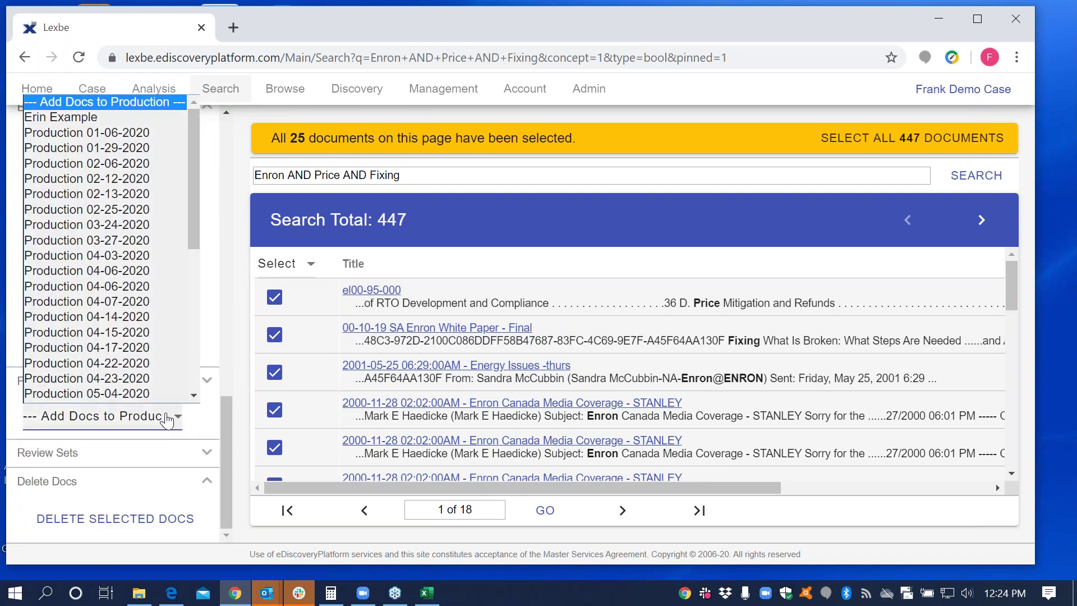
drag(190, 243, 197, 298)
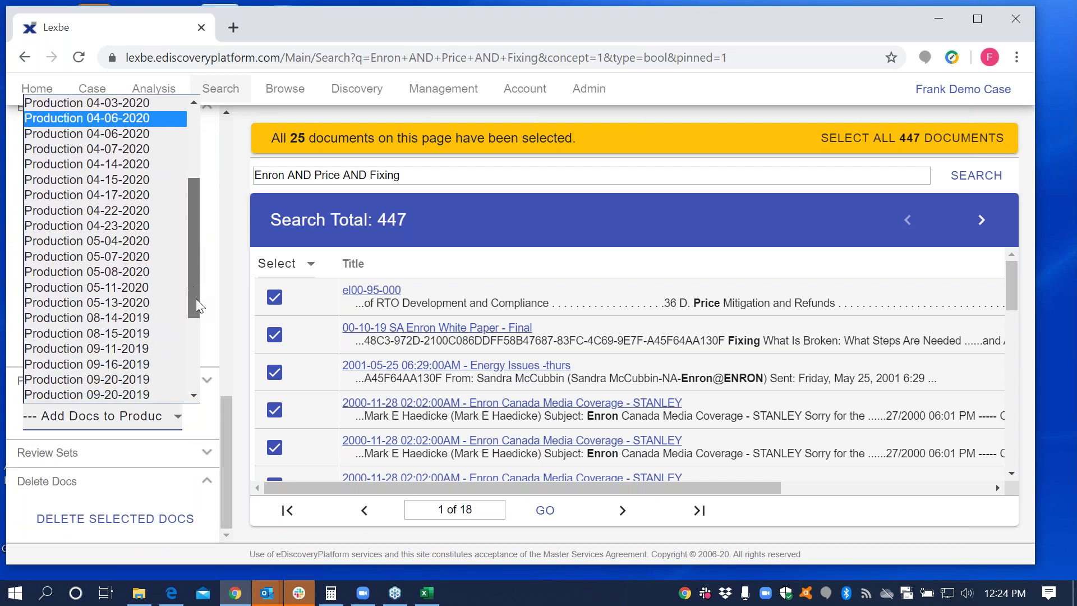
click(134, 303)
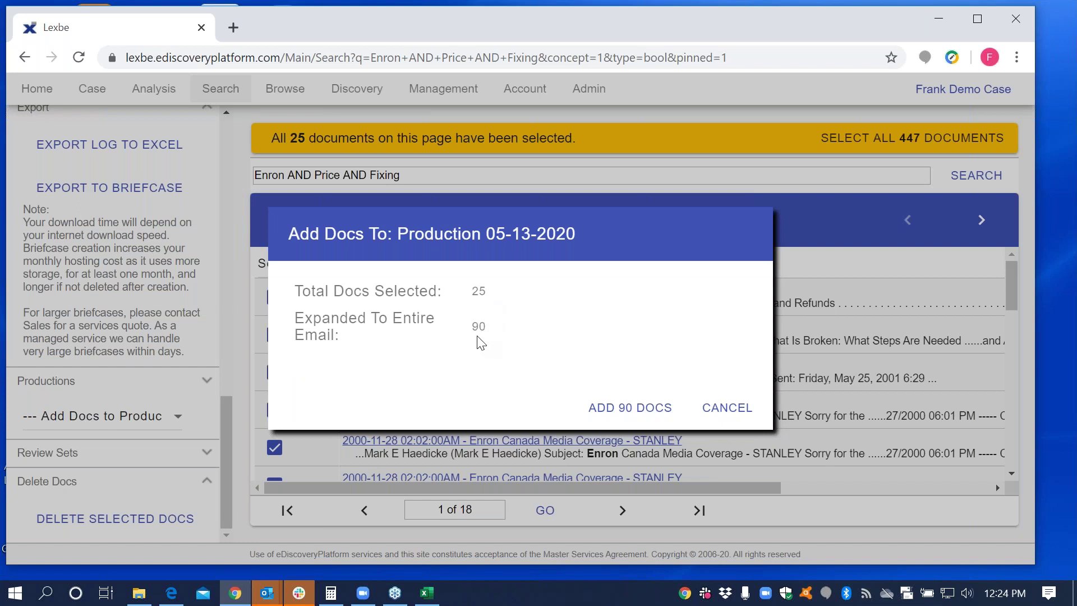
click(609, 413)
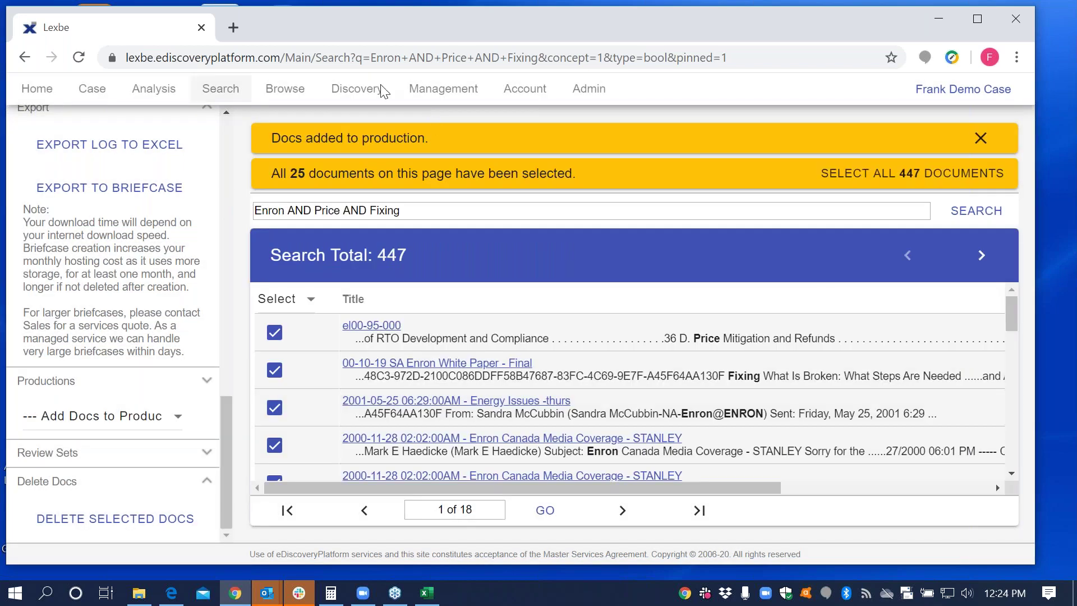
Step: Open the "Production 05-13-2020" job on the production job page
mouse_move(359, 90)
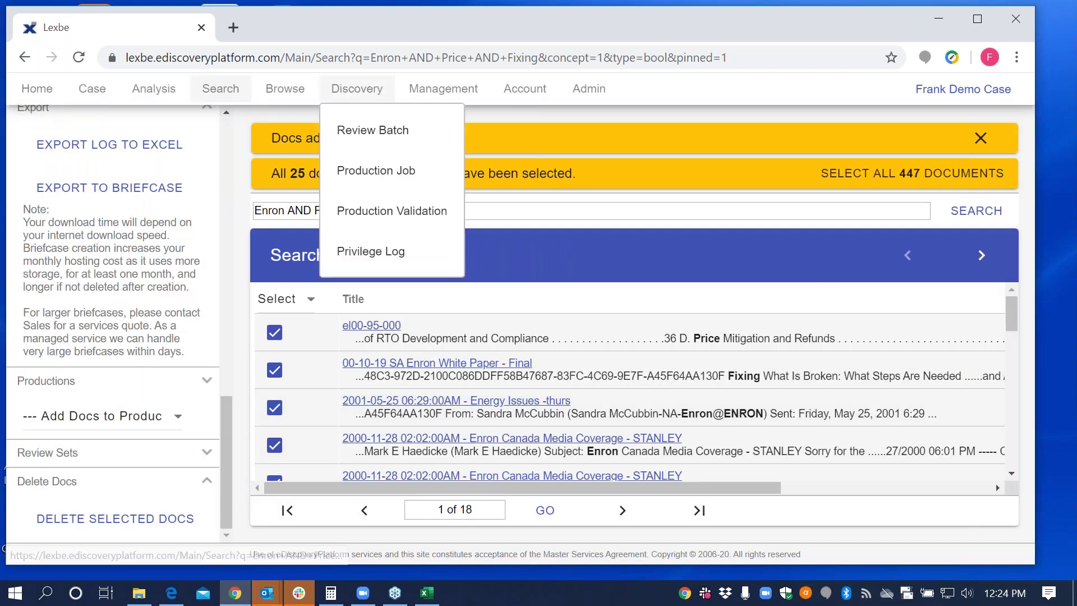
click(363, 174)
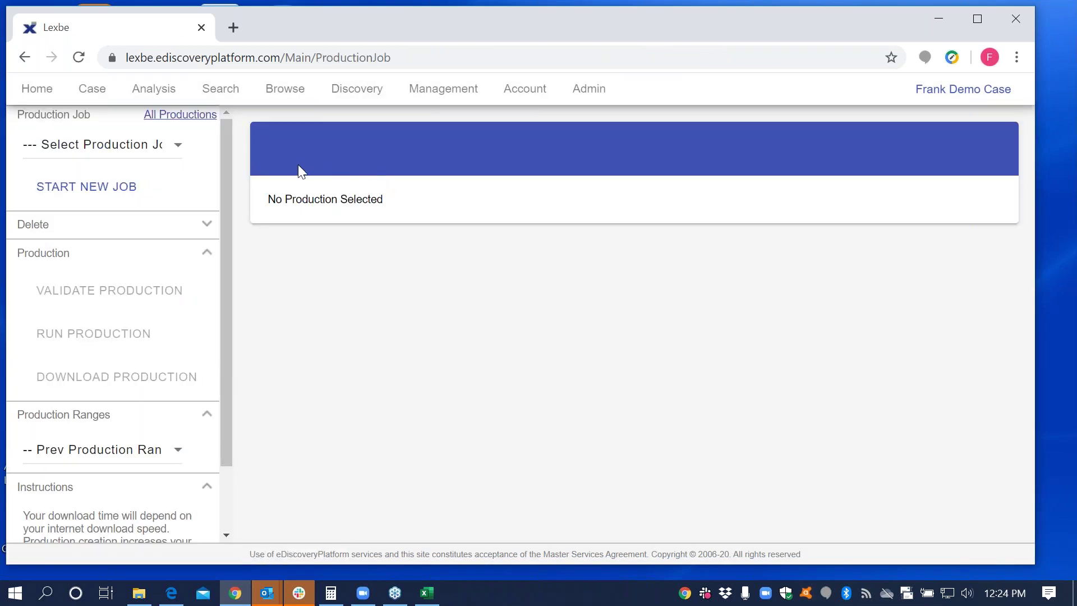
click(177, 146)
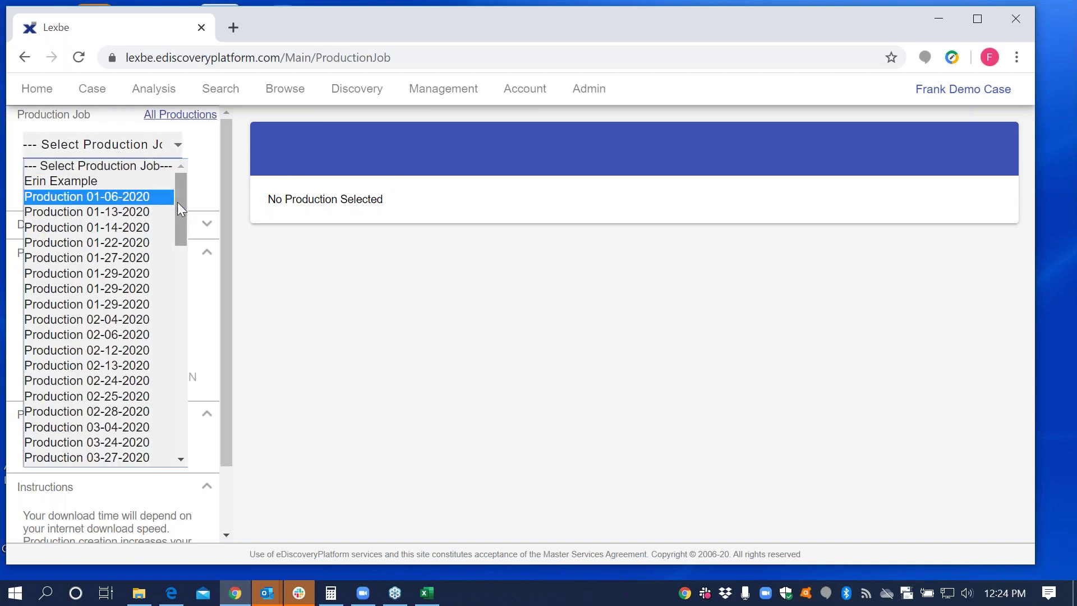
drag(178, 204, 175, 281)
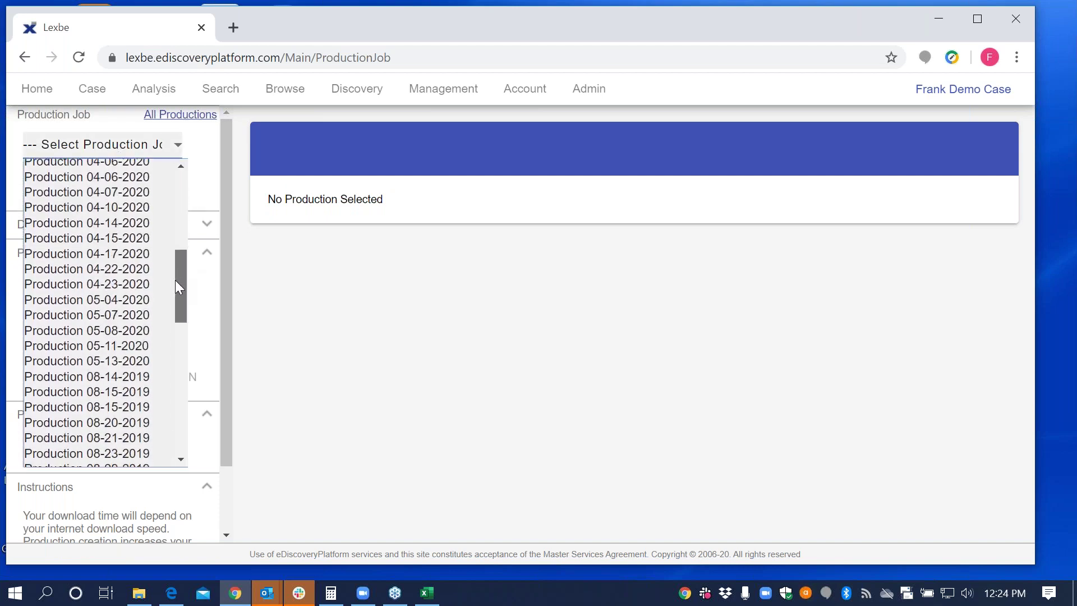
click(144, 361)
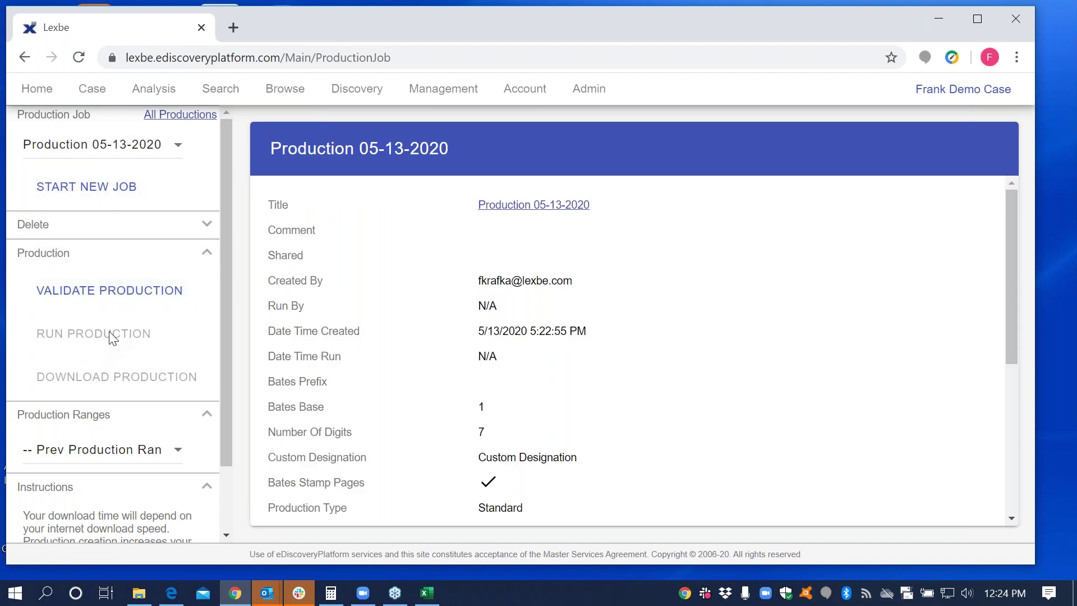
Step: Validate the production through all checks, from partial email families to page count, and return to the job to review its details
click(113, 289)
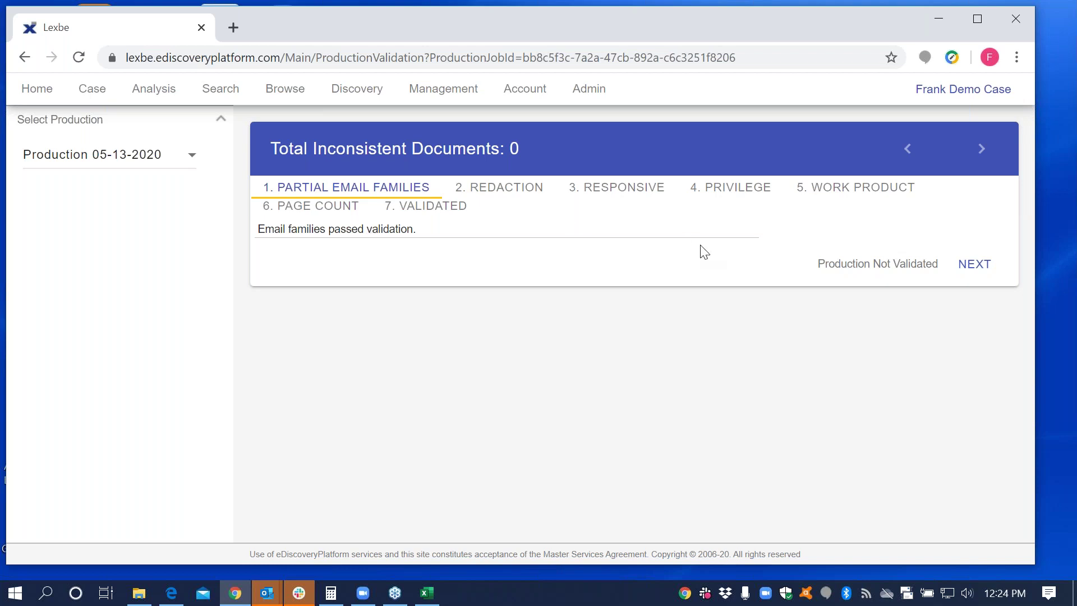
click(983, 275)
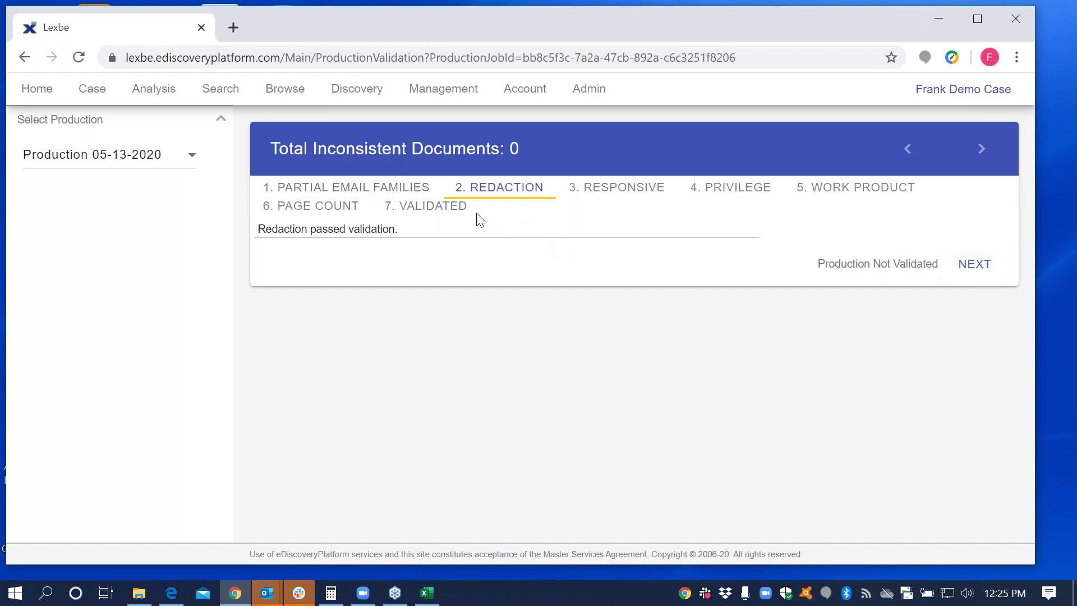
click(965, 268)
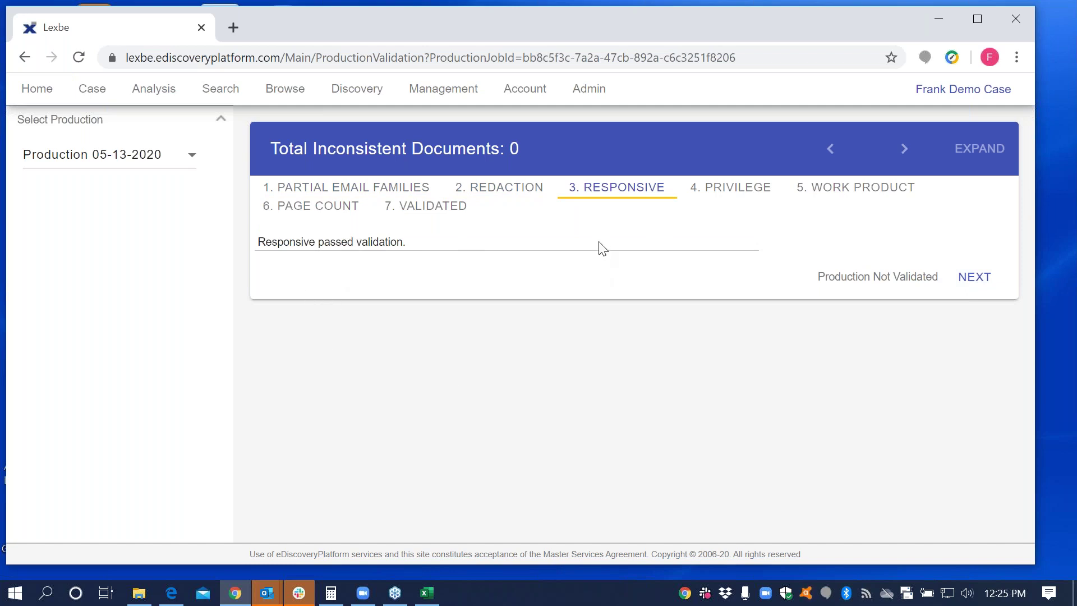
click(954, 280)
click(969, 287)
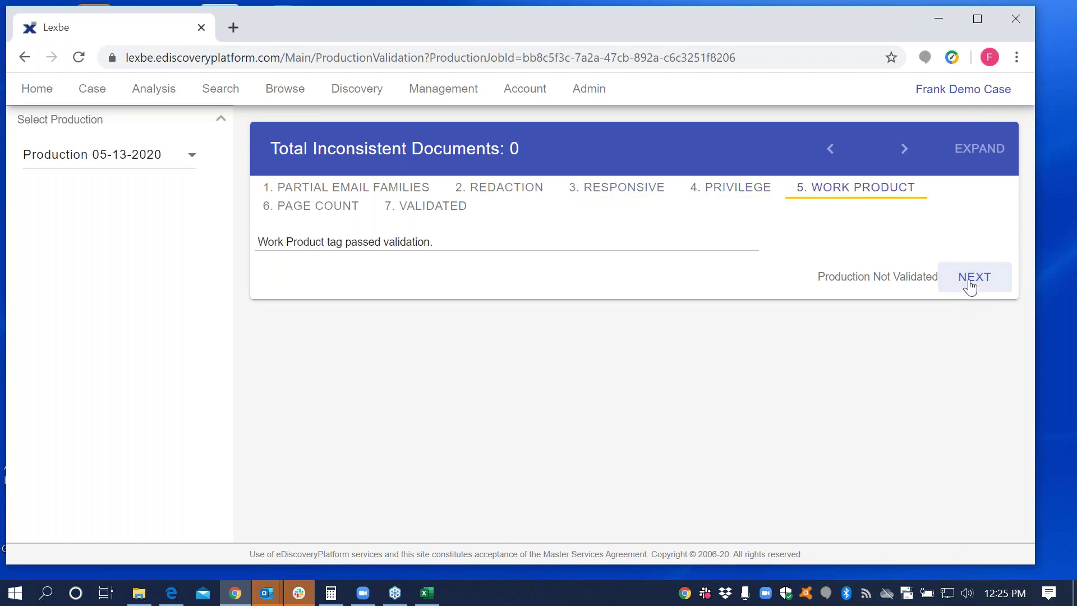
click(970, 287)
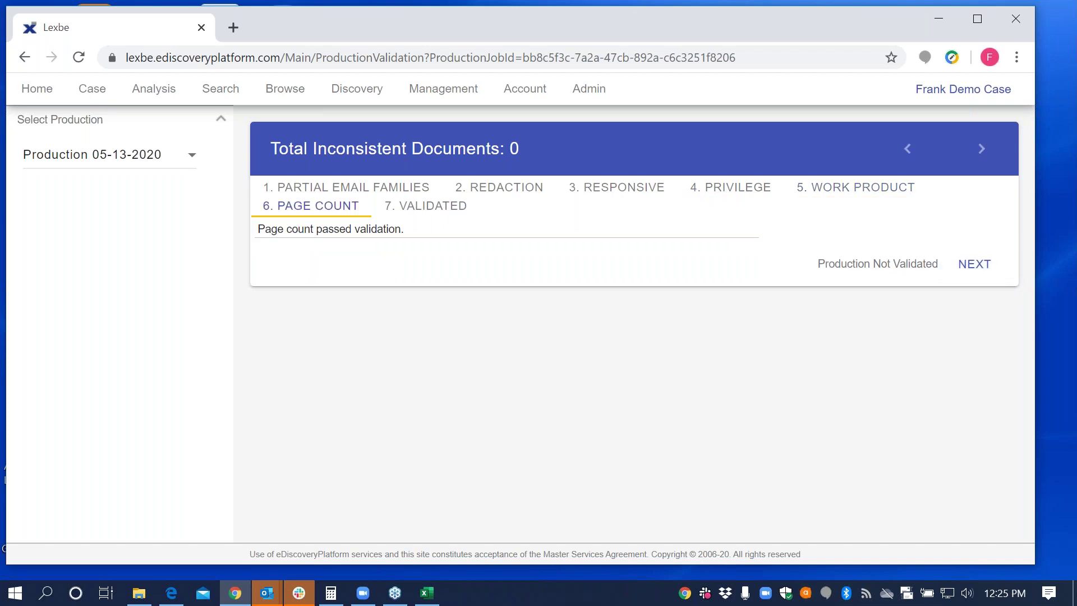
click(973, 275)
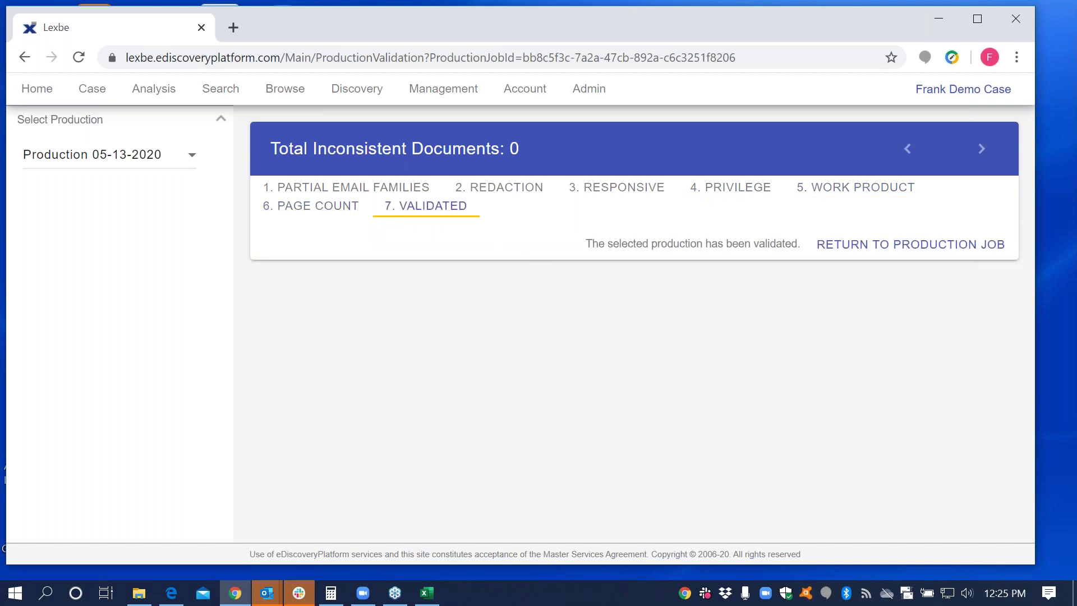
click(867, 254)
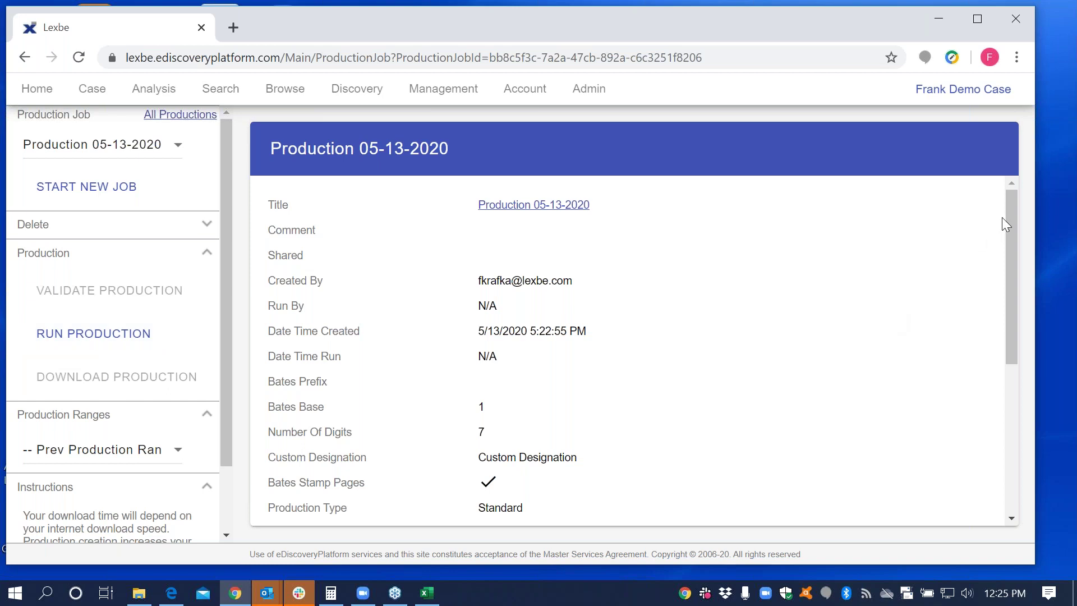
drag(1008, 217, 1009, 335)
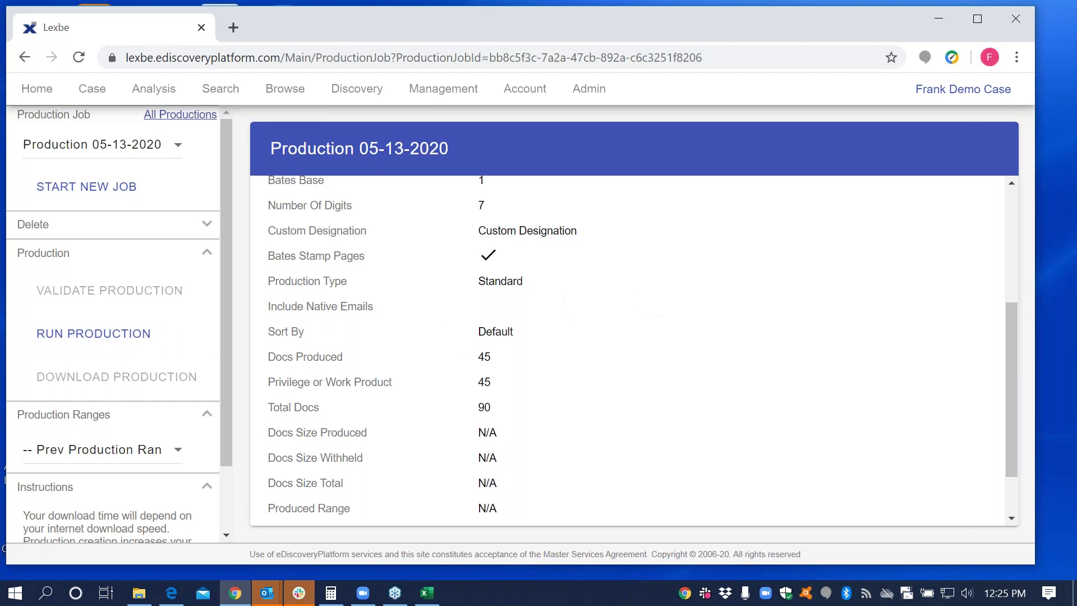
Step: Switch to the sample Production folder in File Explorer, look over its LOADFILES contents and subfolders, and close the window
drag(1025, 295, 559, 42)
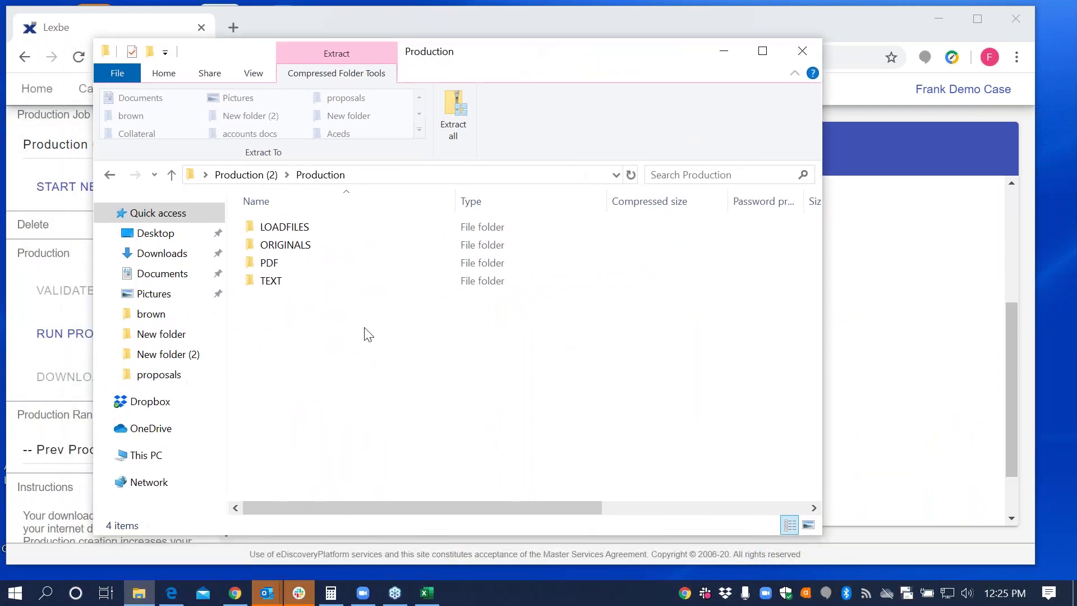
double_click(289, 229)
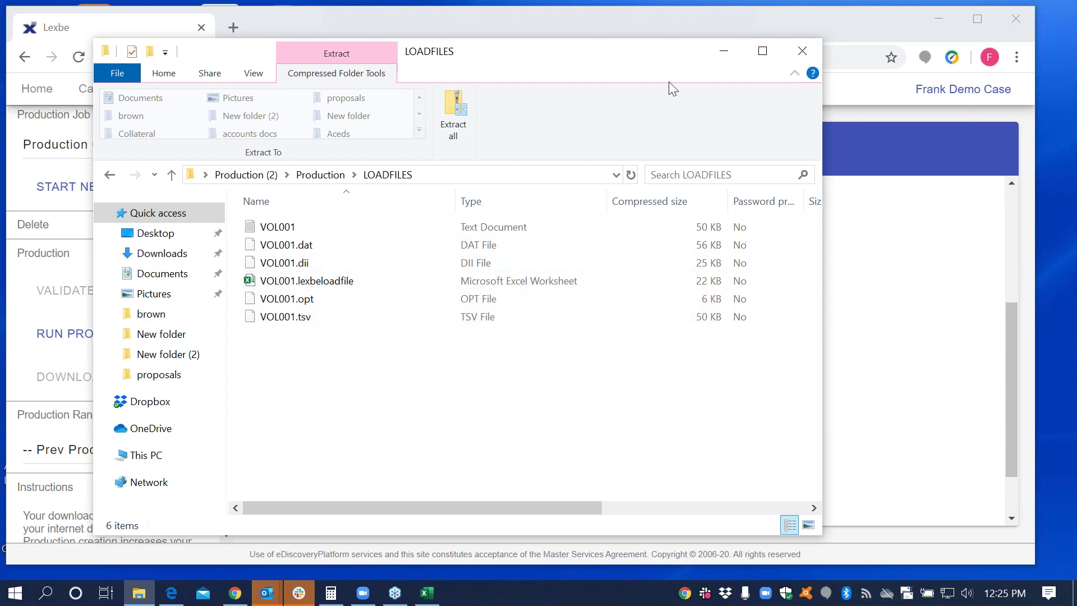
click(307, 176)
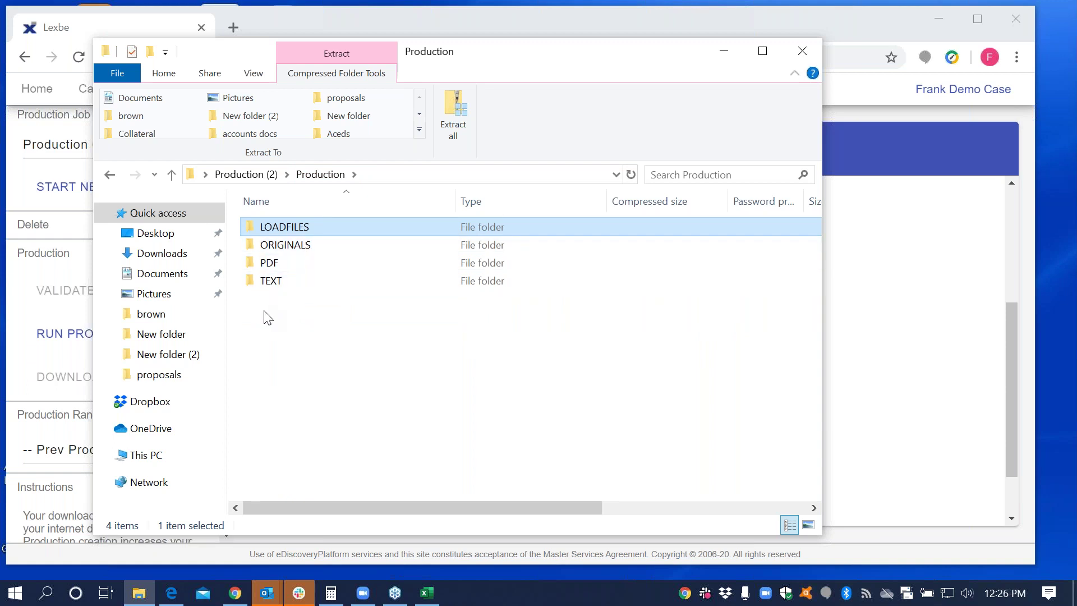
click(804, 53)
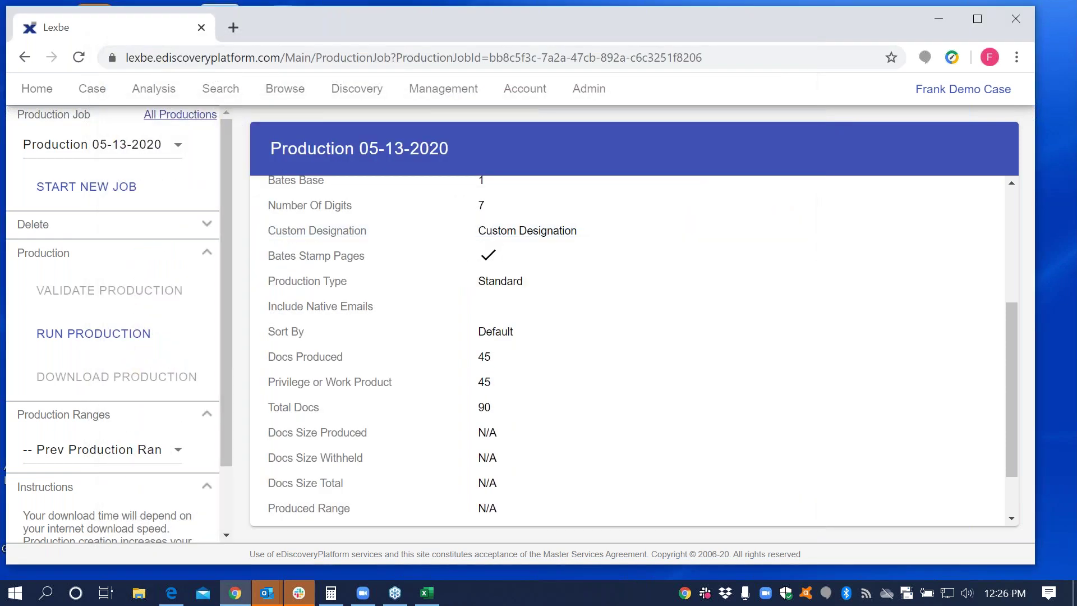
Step: Switch to the "Sample privlog" workbook in Excel, examine the privilege log's columns across to Doc Type, and close it
key(alt+Tab)
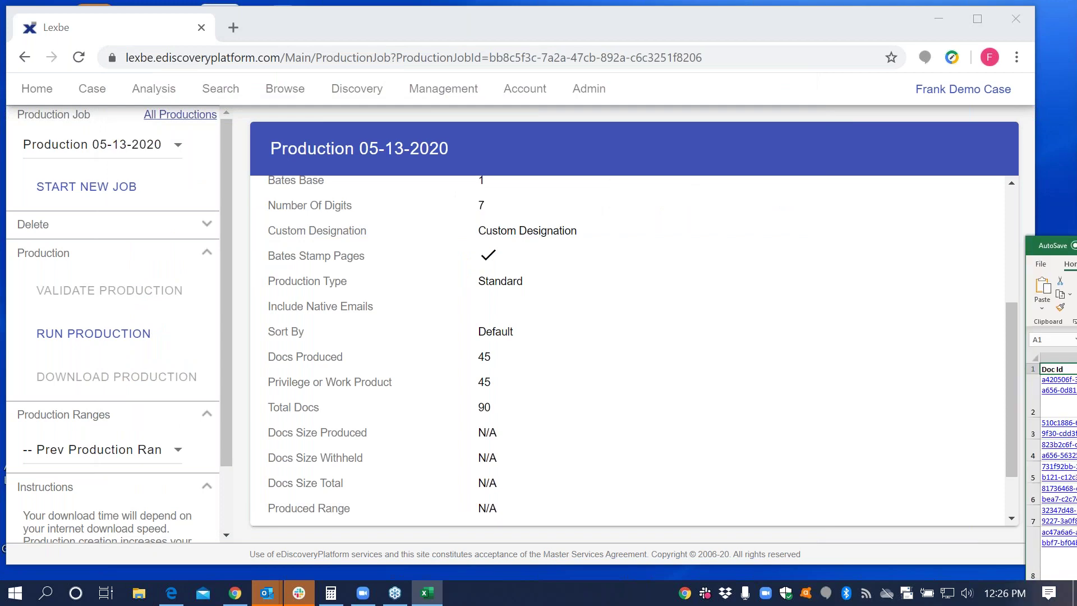
drag(1076, 245, 693, 0)
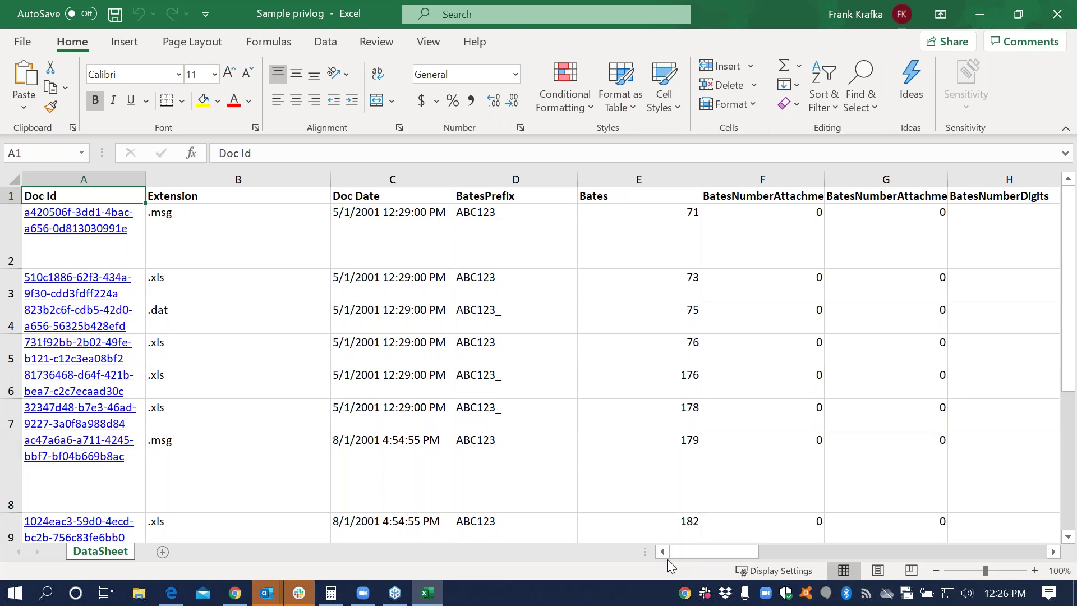
drag(675, 550, 910, 549)
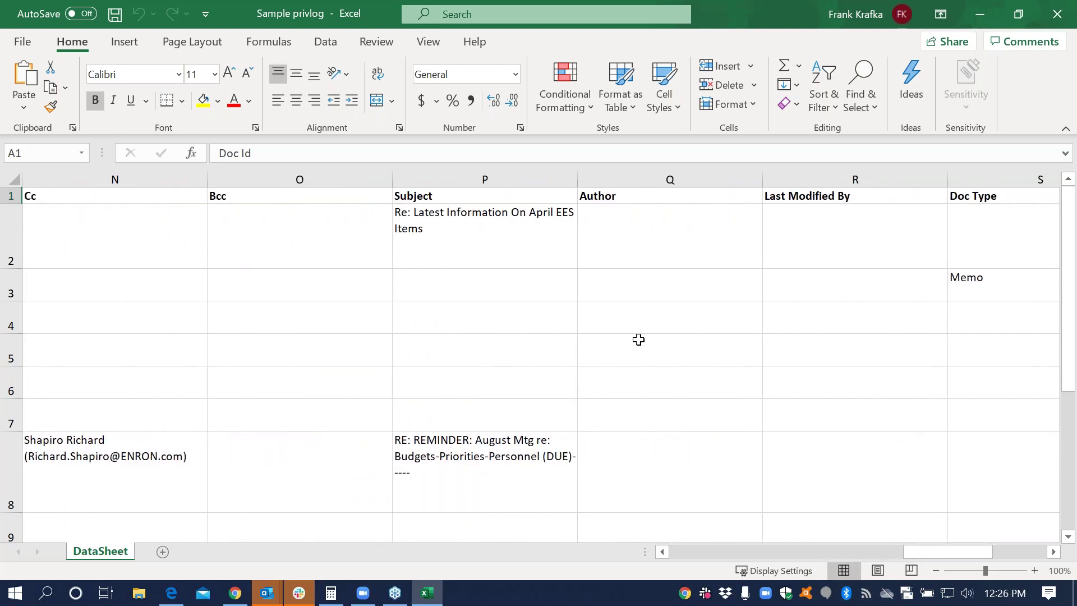
click(1057, 16)
Step: Look over the production job's details once more and go to the document search page
scroll(573, 306, down, 1)
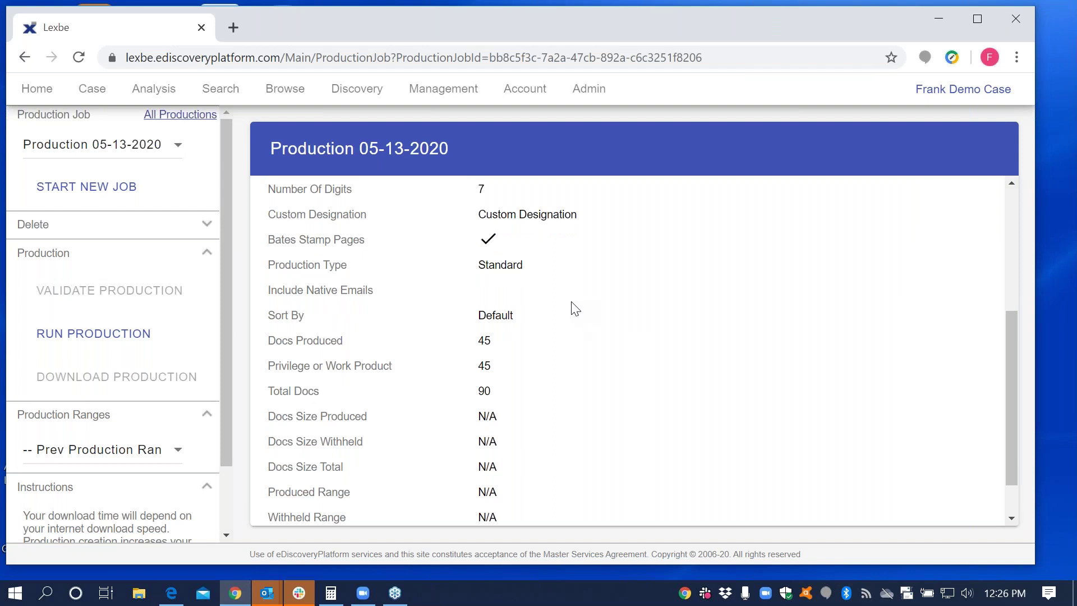
scroll(570, 309, up, 5)
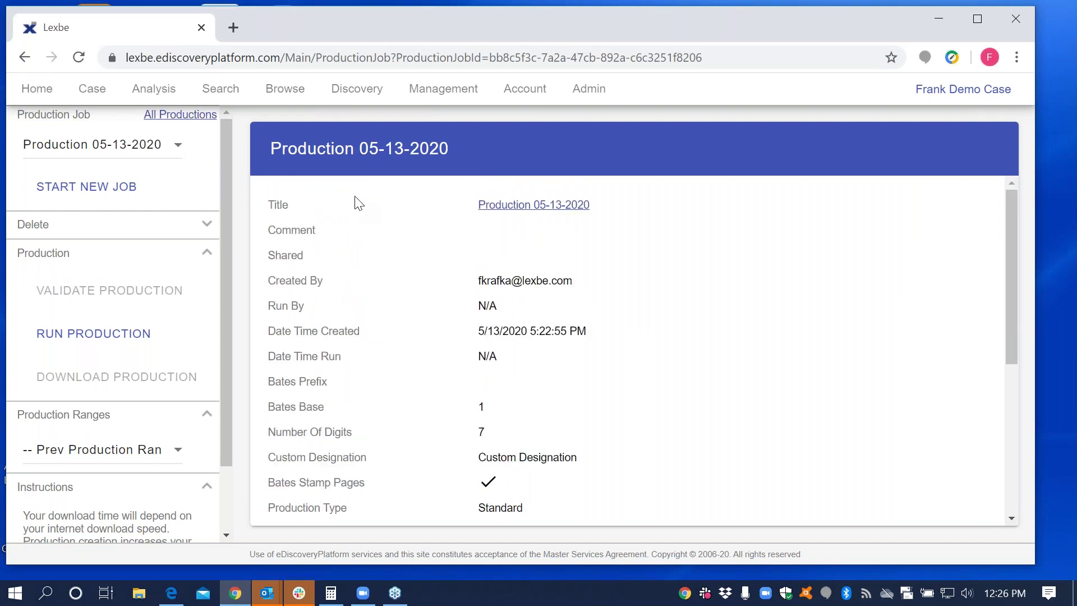
click(233, 90)
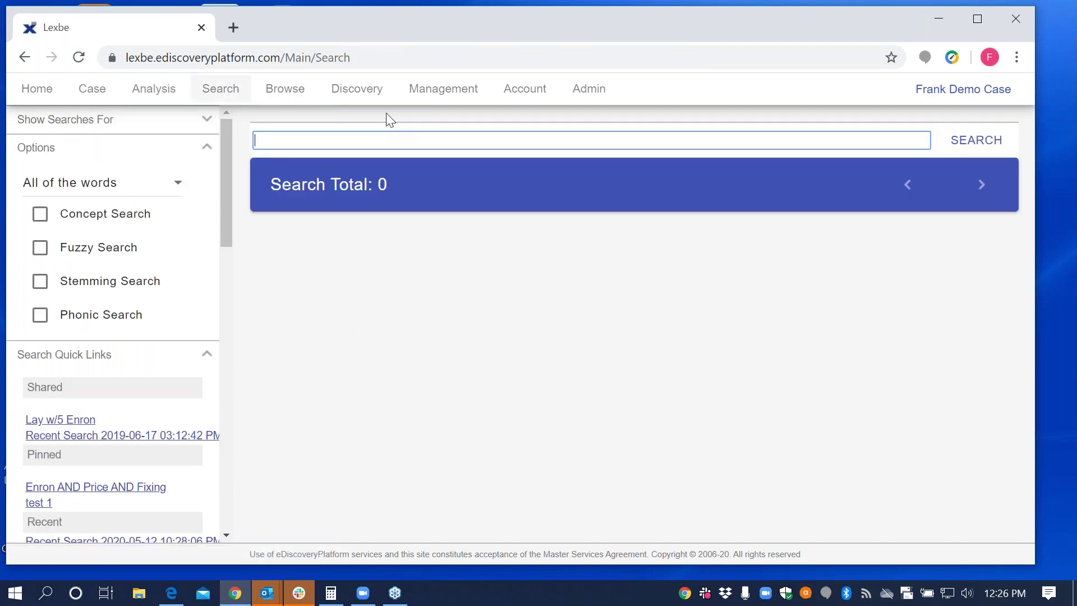
mouse_move(402, 96)
mouse_move(548, 85)
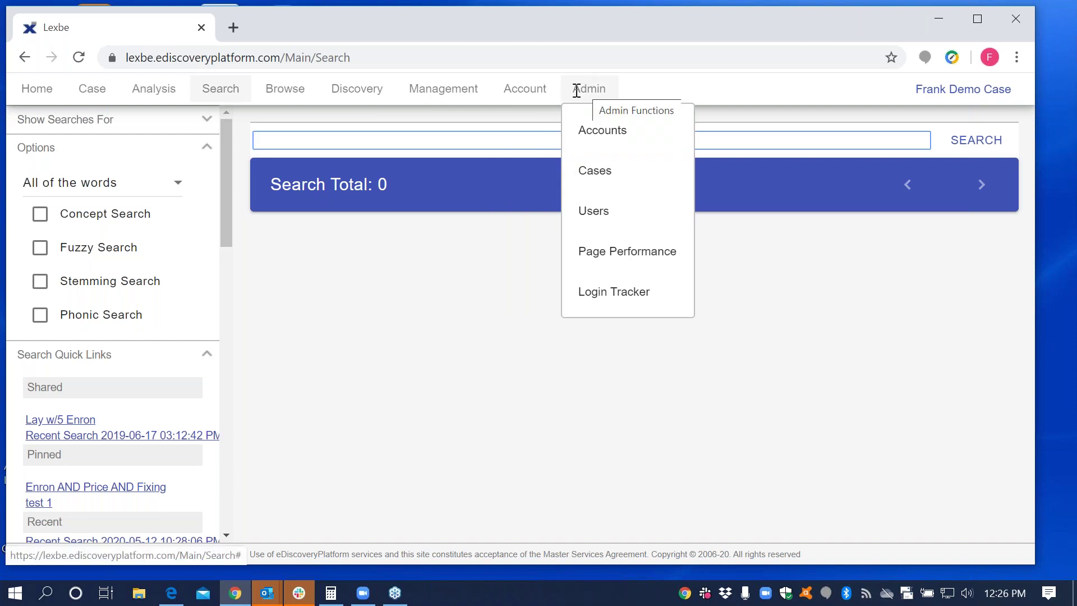
mouse_move(440, 87)
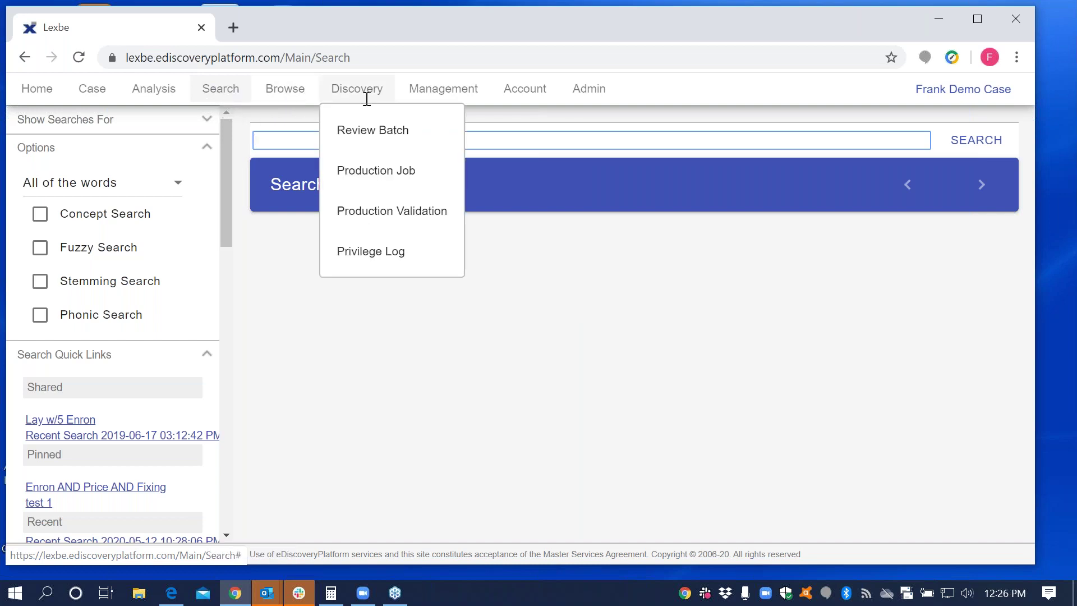
mouse_move(438, 96)
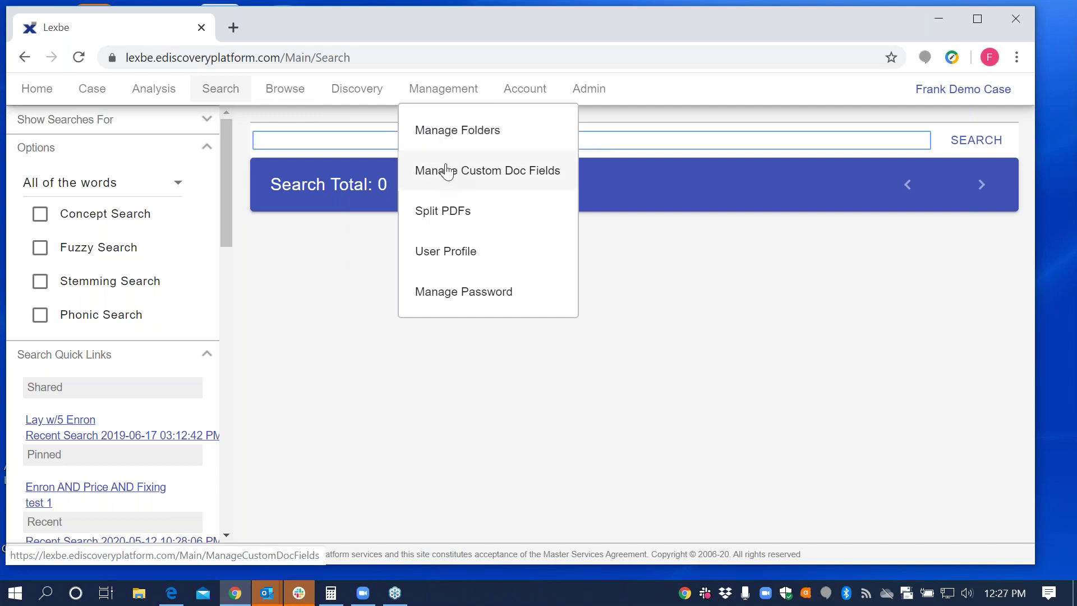
mouse_move(523, 109)
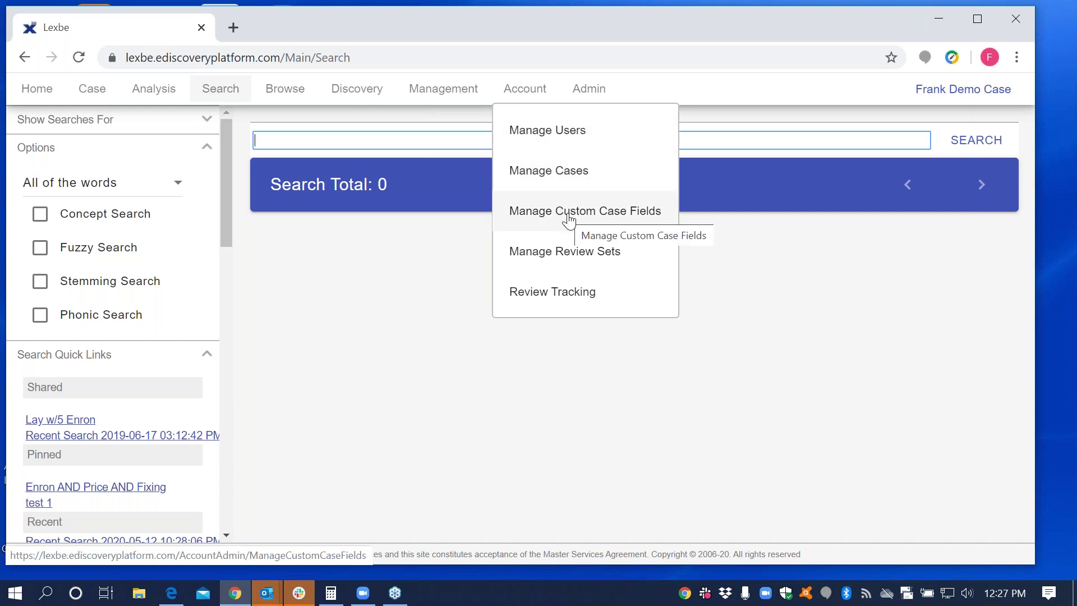
mouse_move(594, 88)
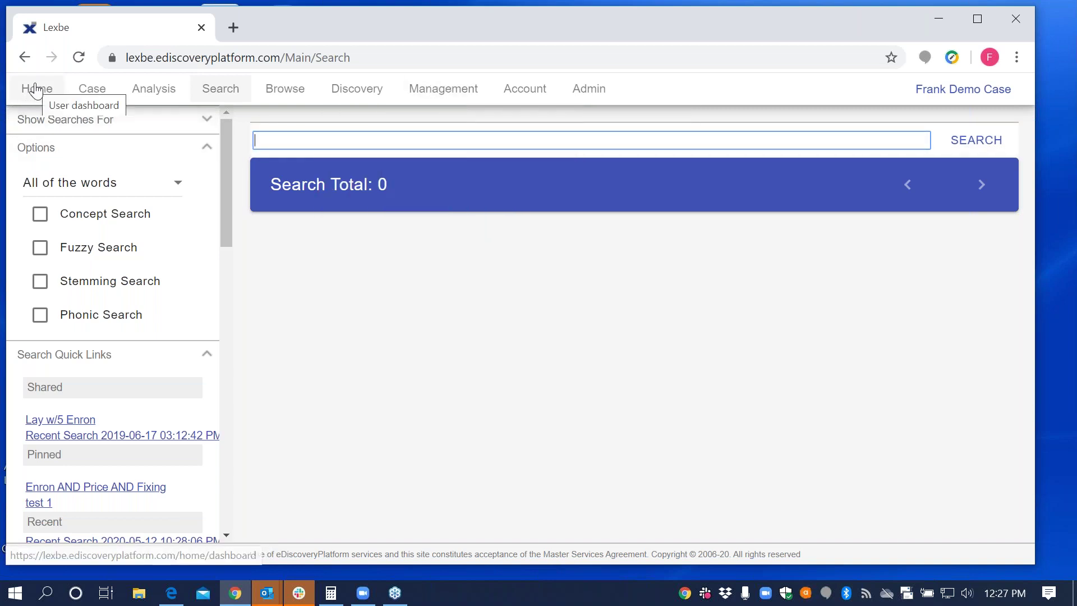
mouse_move(105, 91)
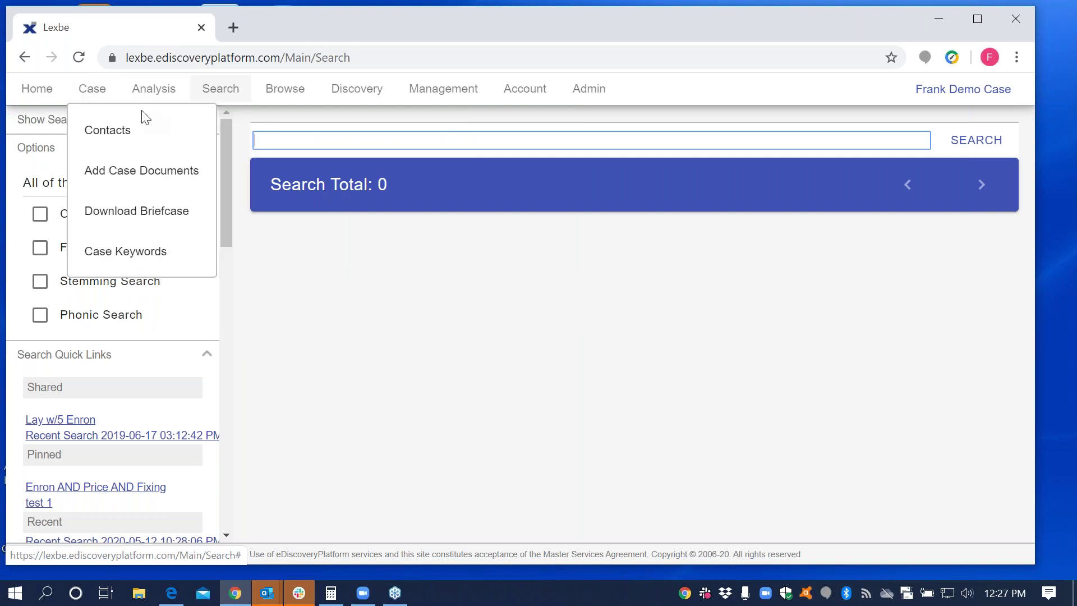
mouse_move(149, 91)
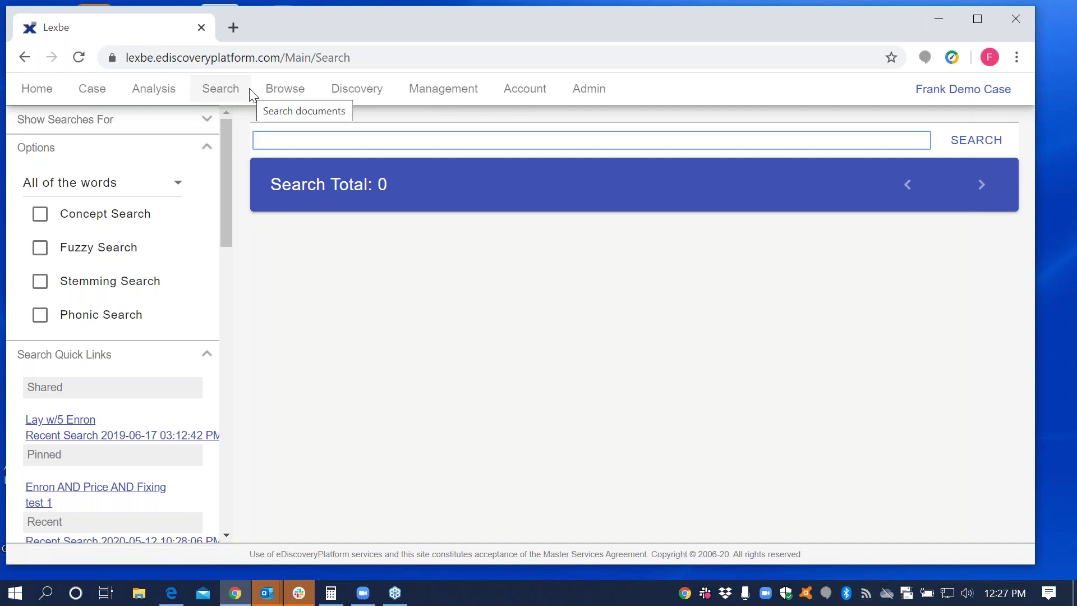
mouse_move(362, 89)
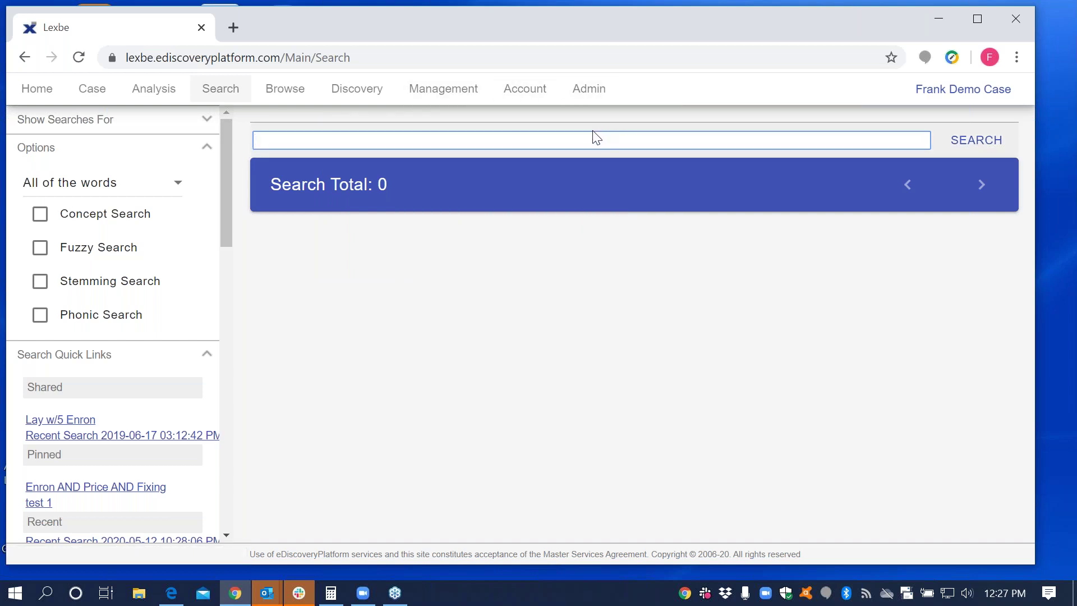
Step: Open the help article for the Search page, read its video links and feature descriptions, and close the article
mouse_move(955, 96)
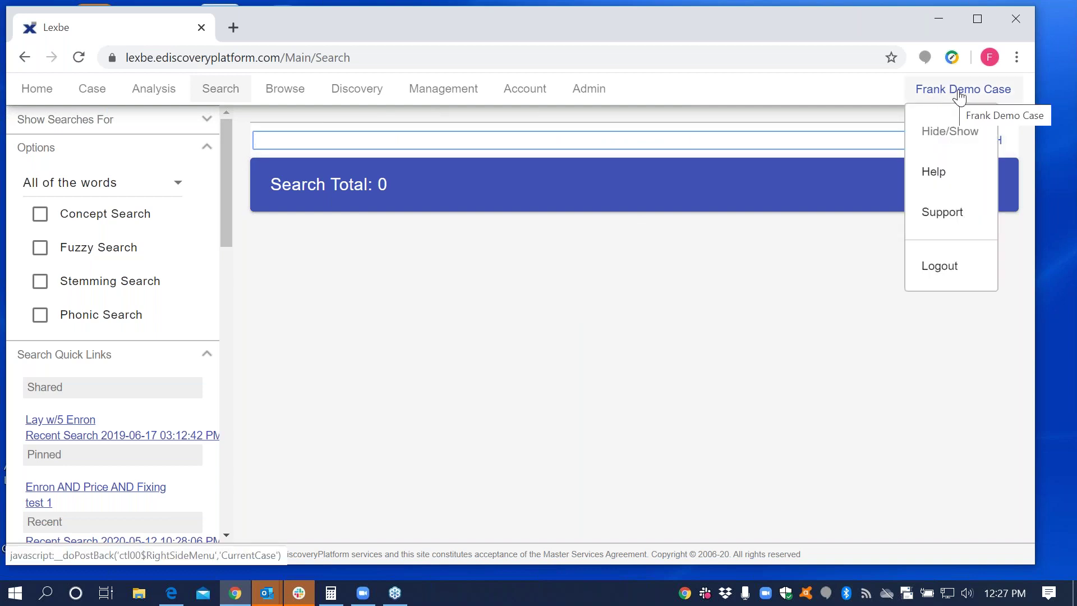
click(928, 173)
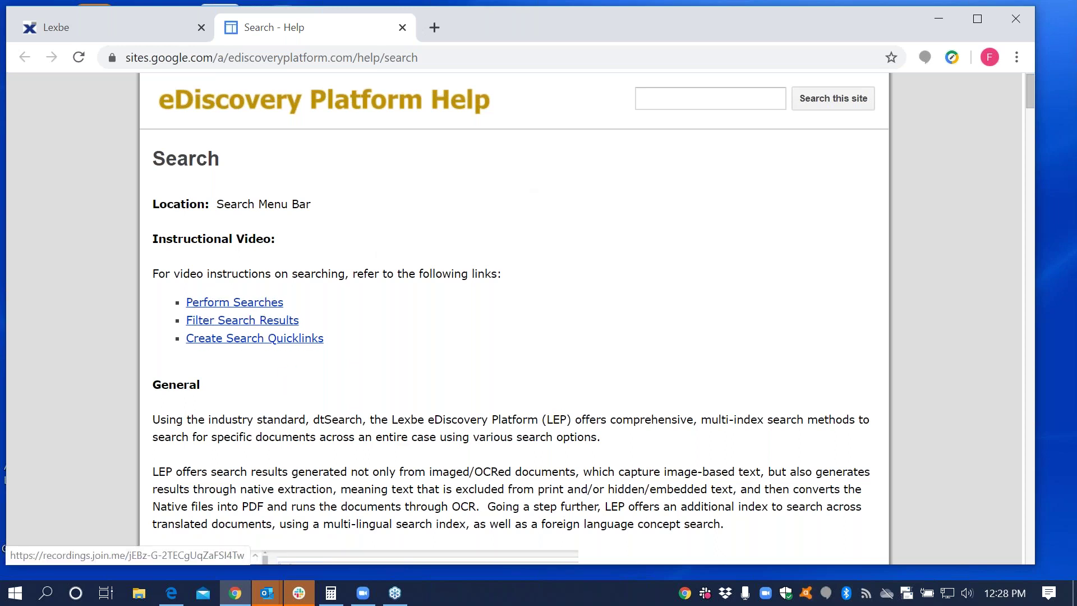
scroll(561, 361, down, 5)
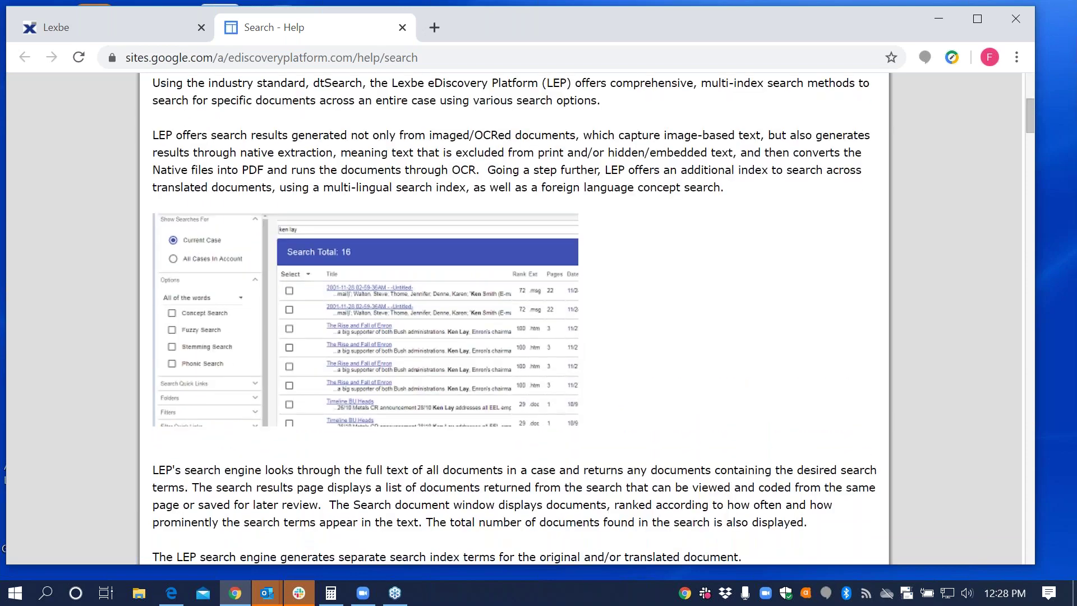
scroll(355, 336, down, 12)
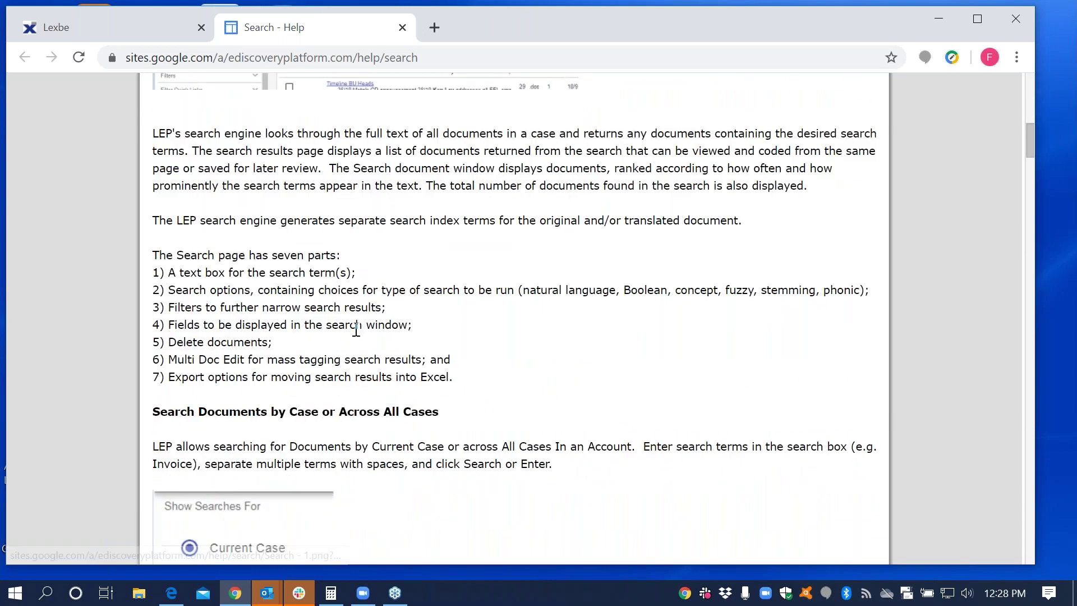
scroll(360, 327, up, 17)
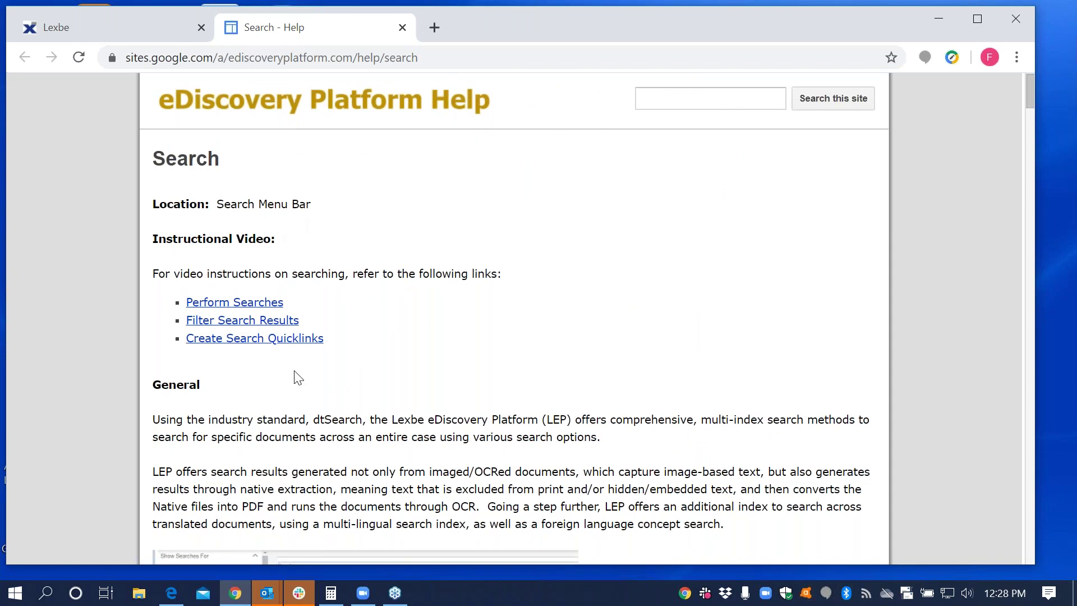
click(402, 28)
Step: Look over the help and support options for the case and dismiss the incoming Outlook notifications
mouse_move(963, 89)
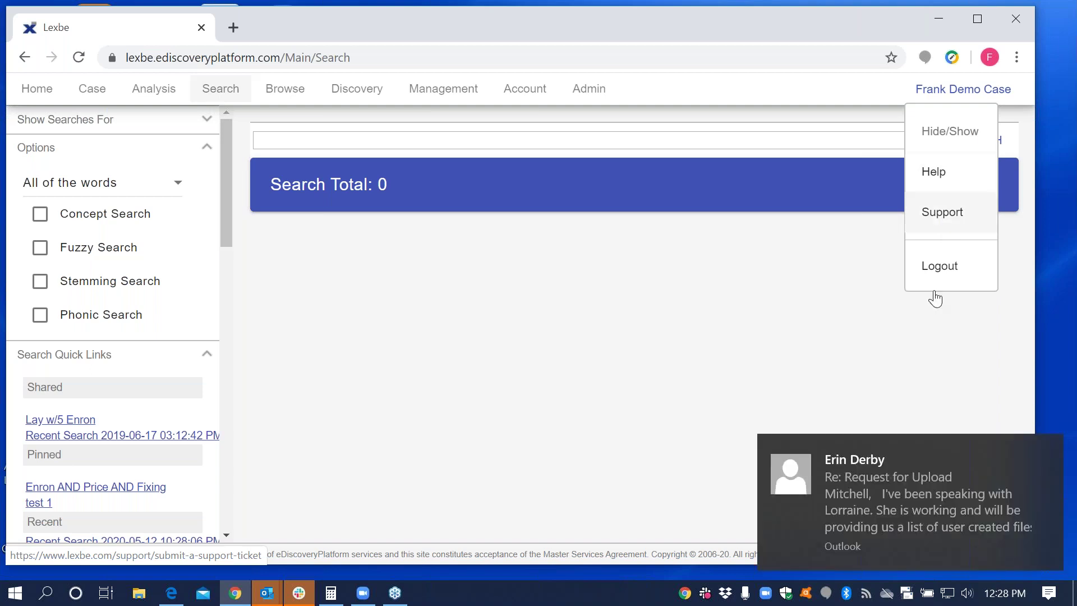
click(1045, 453)
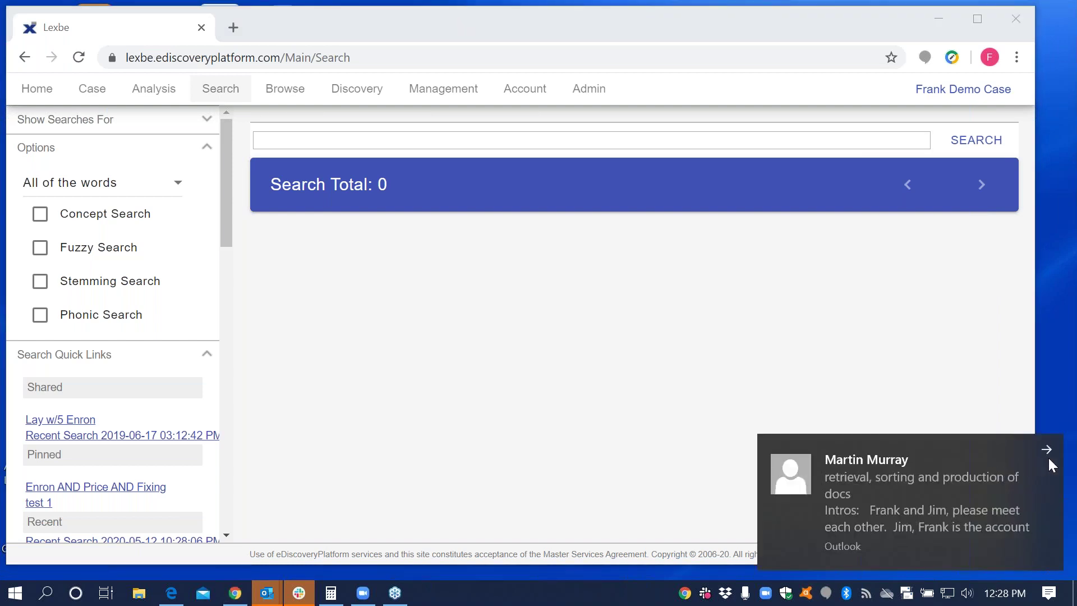
click(1047, 452)
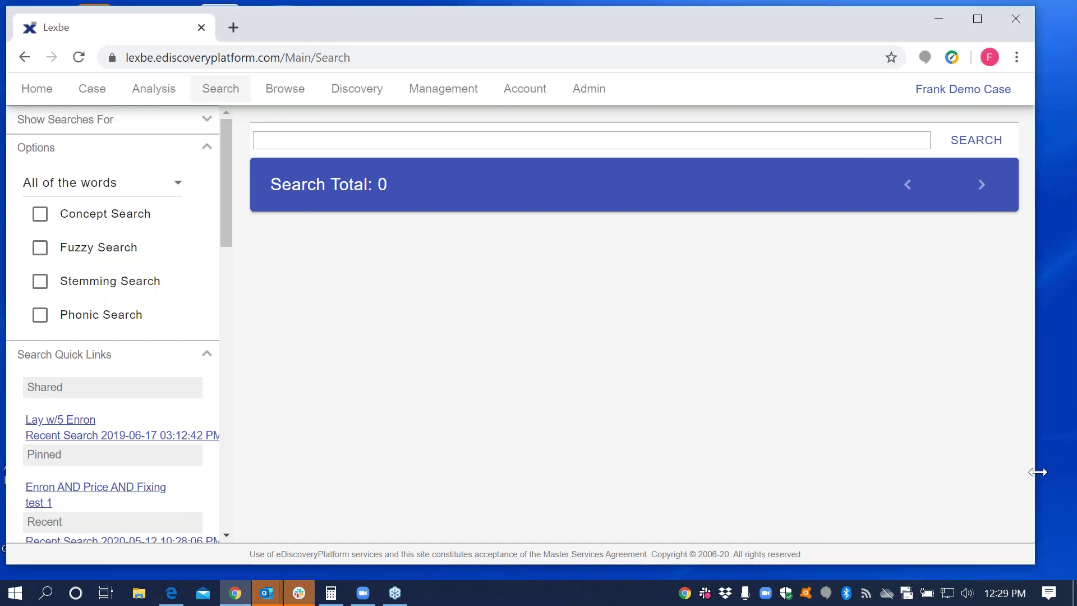